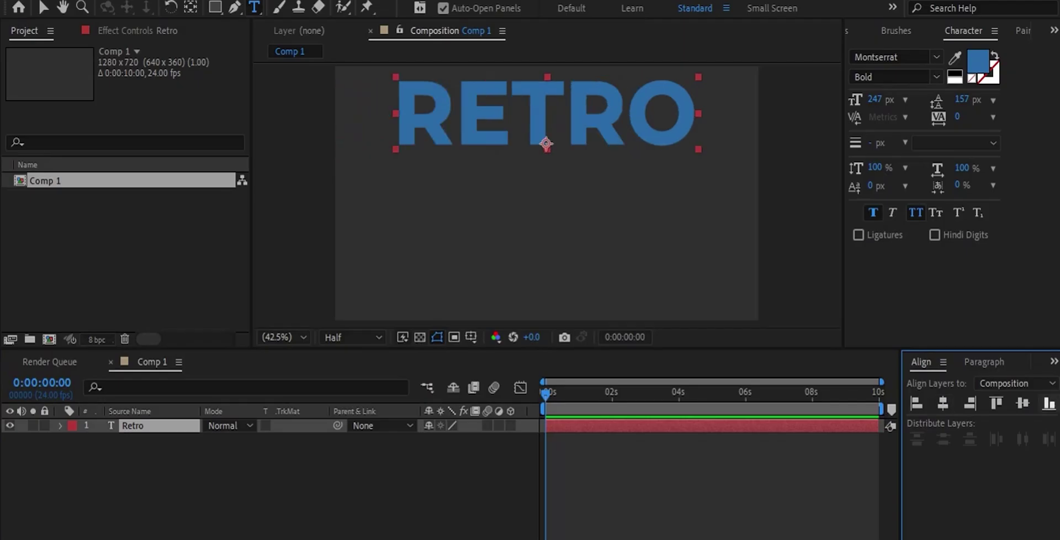
# - Center the RETRO text vertically in the composition and pre-compose it under the name "Main text"
pyautogui.click(1022, 403)
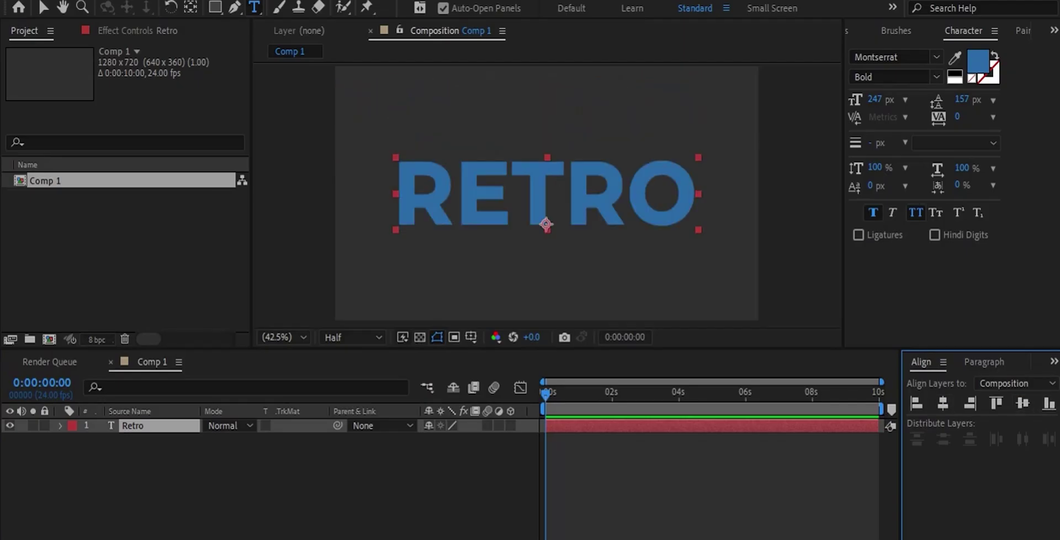
pyautogui.press('v')
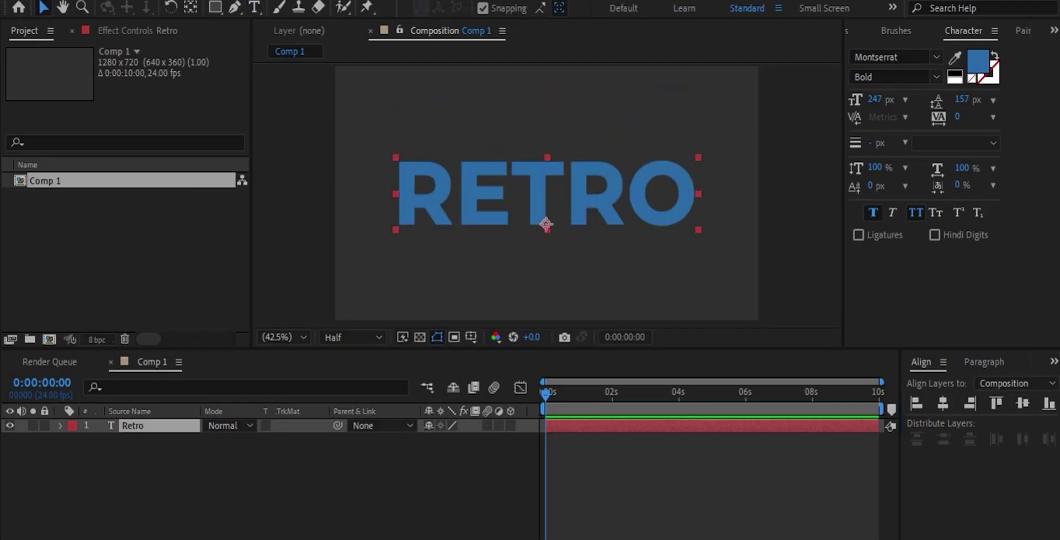
pyautogui.hotkey('alt', 'l')
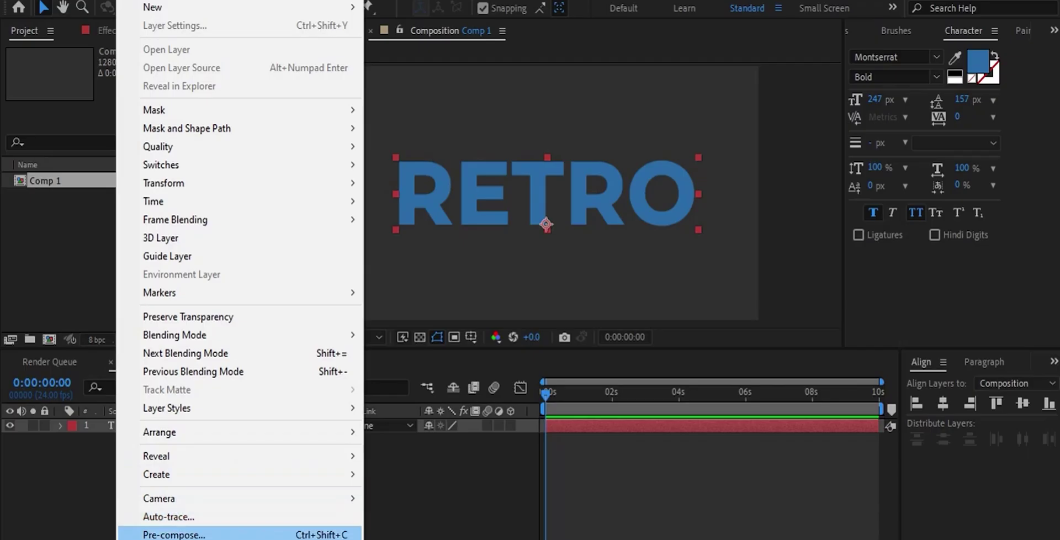
pyautogui.press('Return')
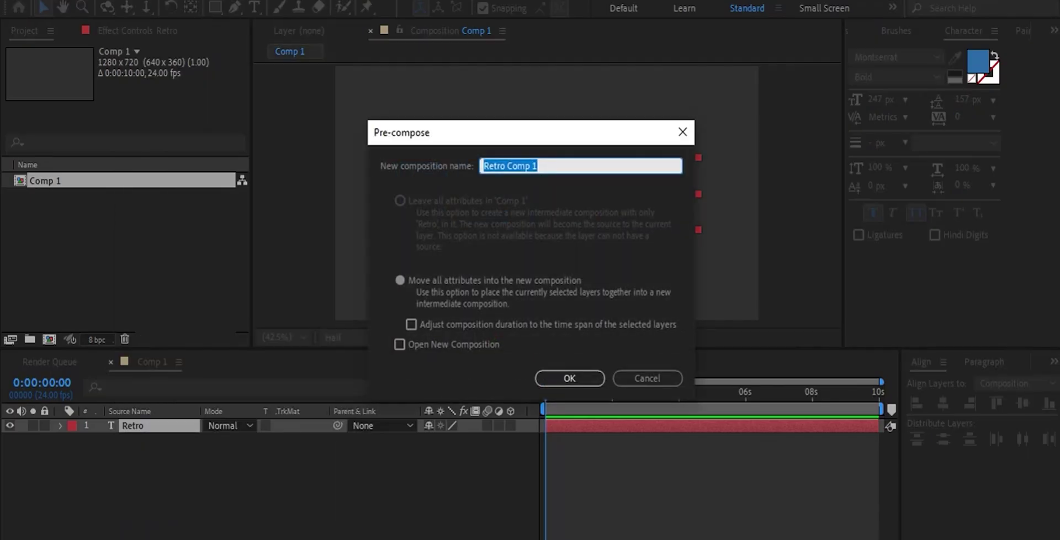
pyautogui.write('Main text')
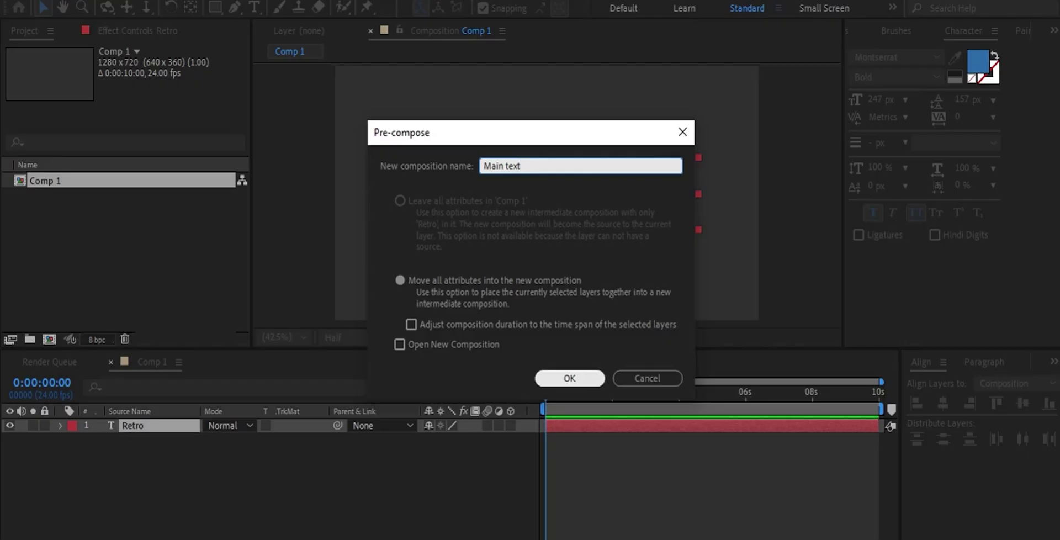
pyautogui.press('Return')
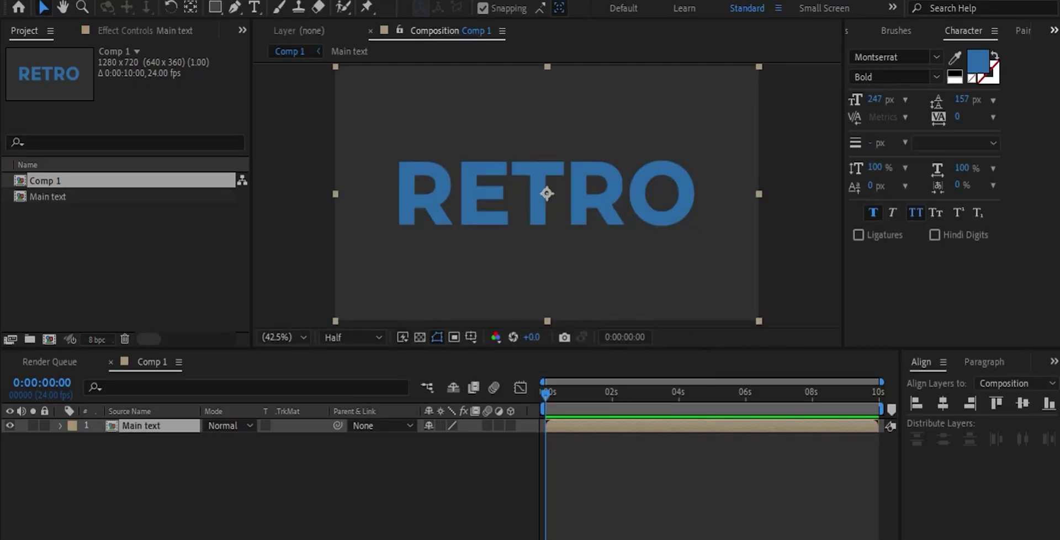
# - Find the Bevel Alpha effect and apply it to the Main text layer
pyautogui.click(1053, 30)
pyautogui.click(993, 48)
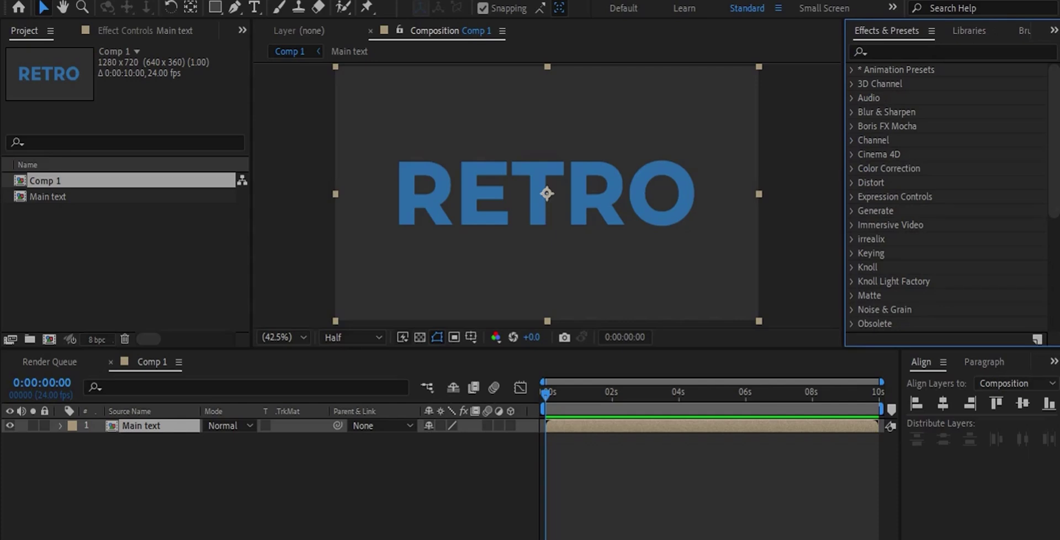
pyautogui.click(871, 52)
pyautogui.write('bevel')
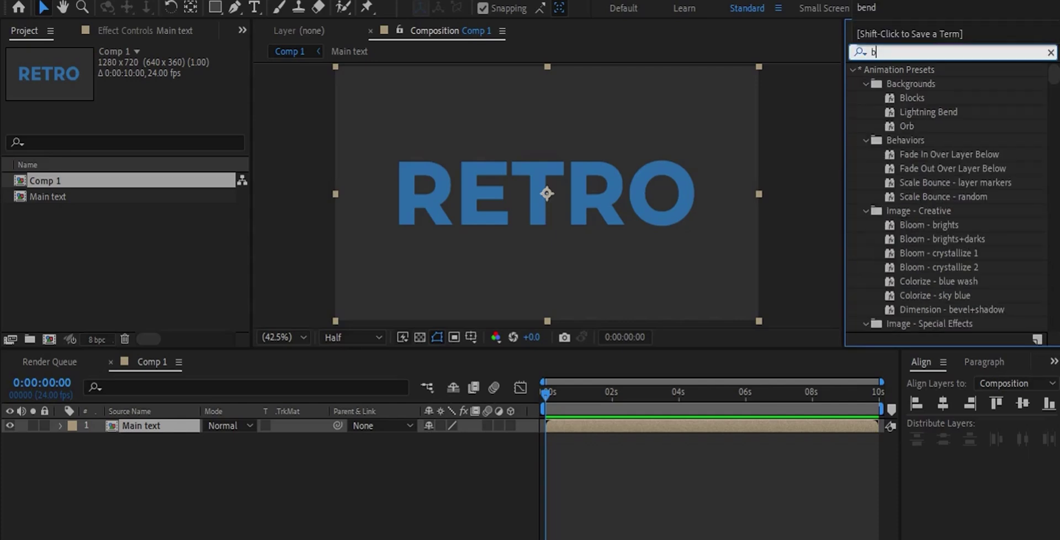
pyautogui.doubleClick(910, 169)
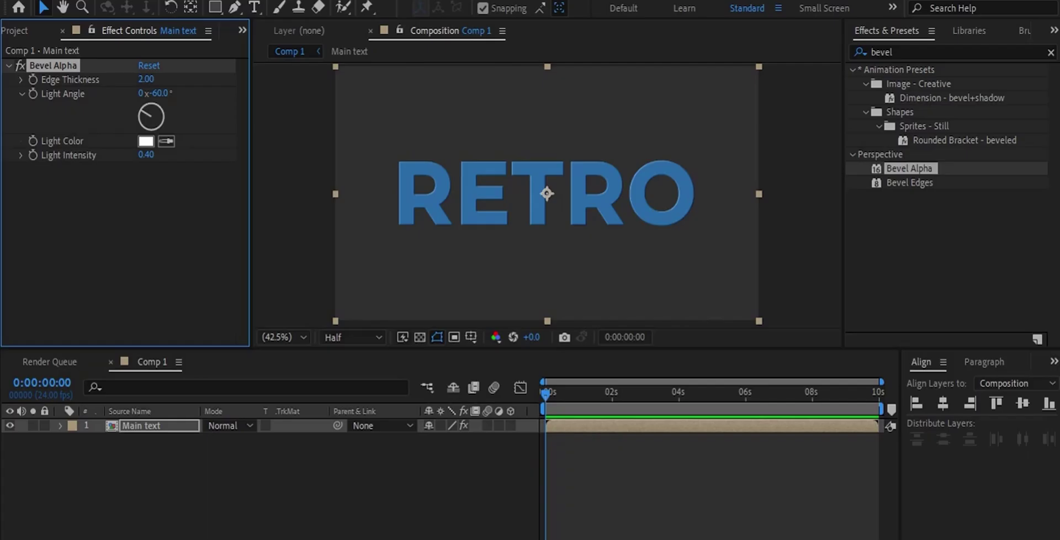
# - Set the Bevel Alpha light angle to -200°, edge thickness to 4.90 and light intensity to 0.55
pyautogui.moveTo(142, 112); pyautogui.dragTo(154, 126)
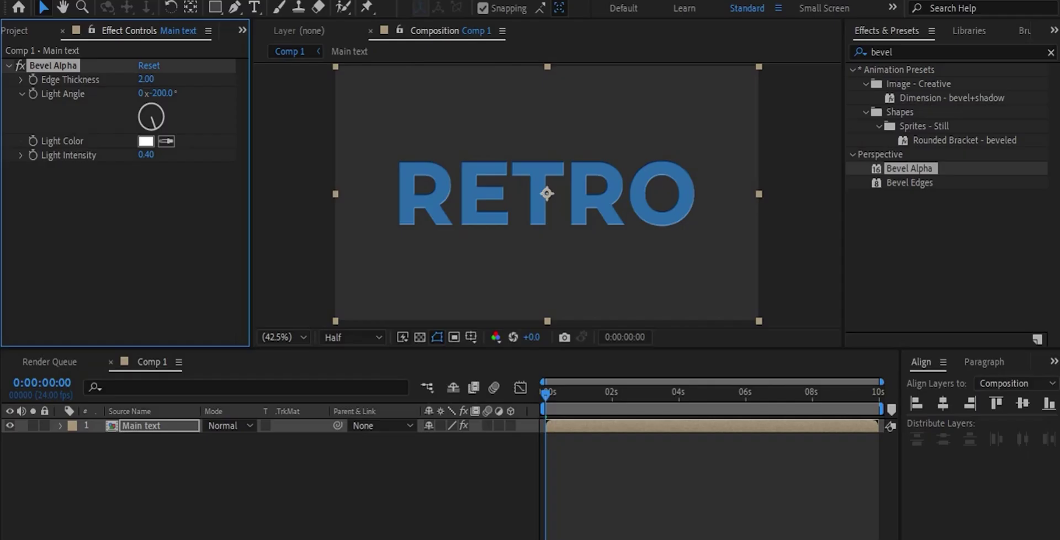
pyautogui.moveTo(146, 79); pyautogui.dragTo(155, 79)
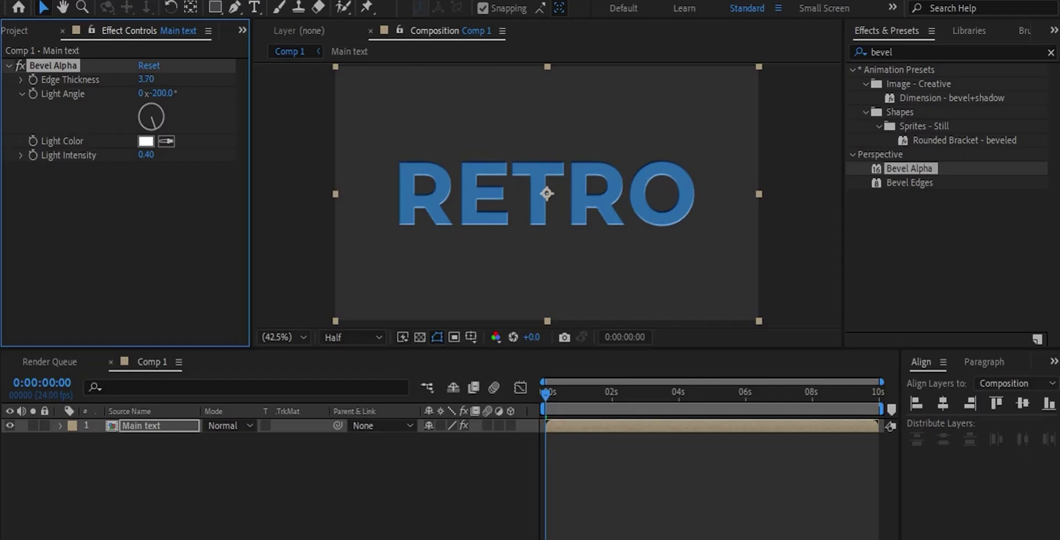
pyautogui.moveTo(145, 154); pyautogui.dragTo(149, 154)
pyautogui.moveTo(146, 79); pyautogui.dragTo(147, 79)
pyautogui.moveTo(146, 154); pyautogui.dragTo(149, 155)
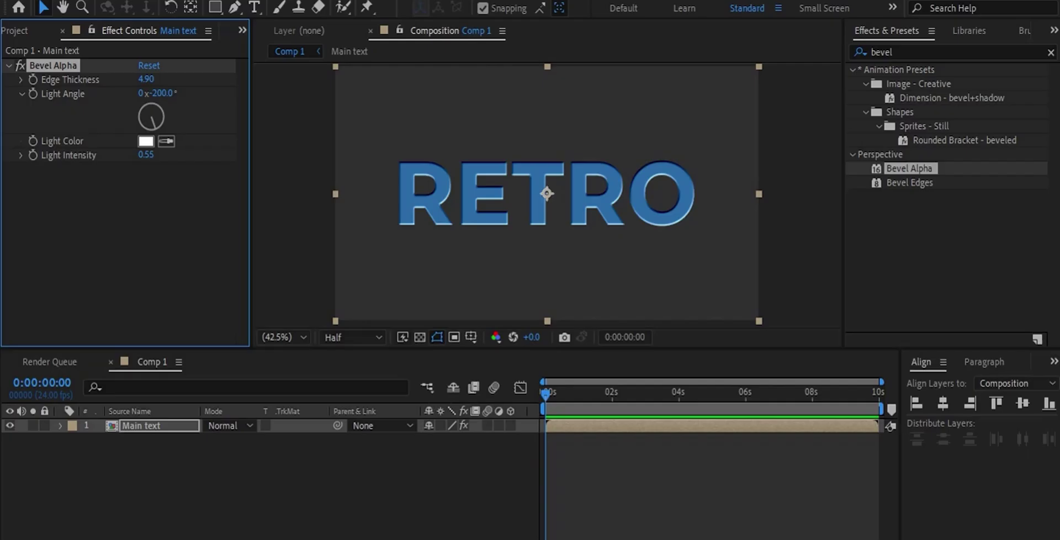
# - Duplicate the Main text layer and apply the Gradient Ramp effect to the upper copy
pyautogui.click(159, 425)
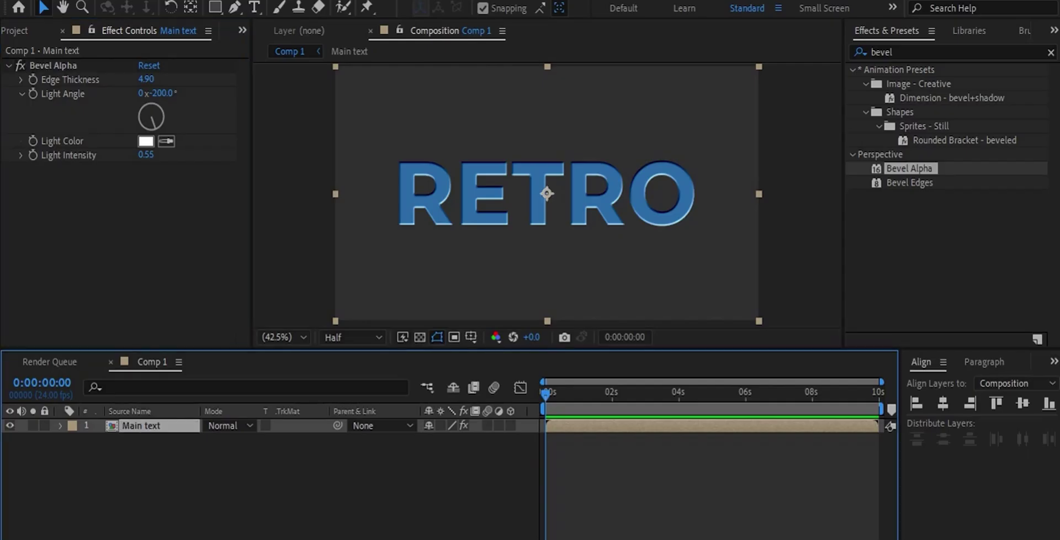
pyautogui.hotkey('ctrl', 'd')
pyautogui.click(939, 51)
pyautogui.write('ramp')
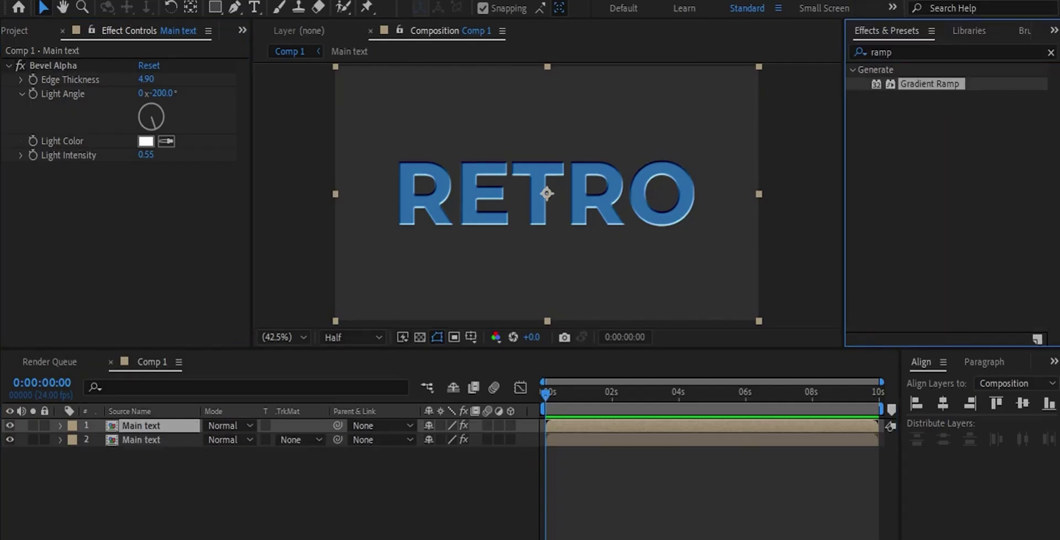
pyautogui.press('Return')
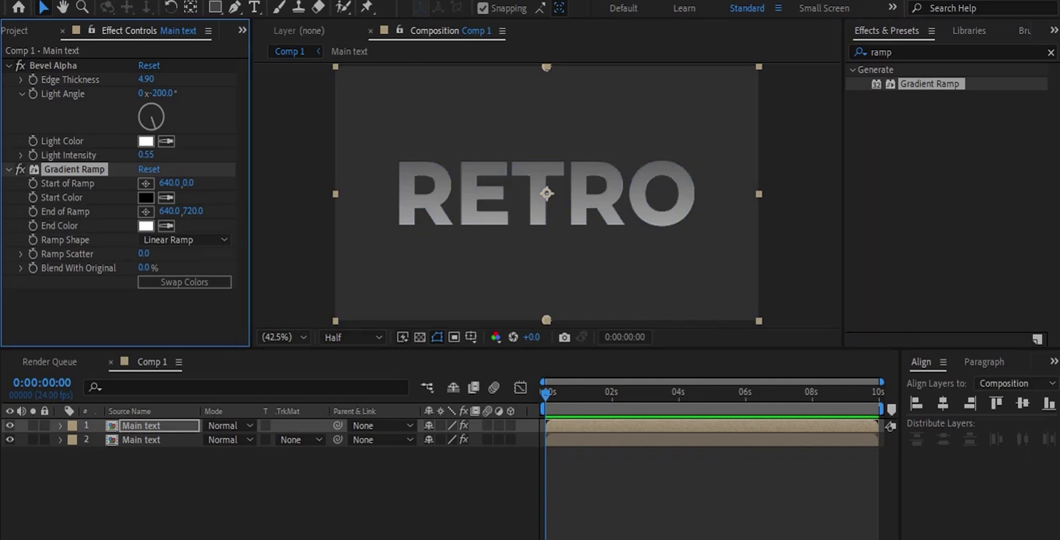
# - Set the Gradient Ramp start color to 8A9EDB and its end color to 183B6E
pyautogui.click(146, 198)
pyautogui.write('8A9EDB')
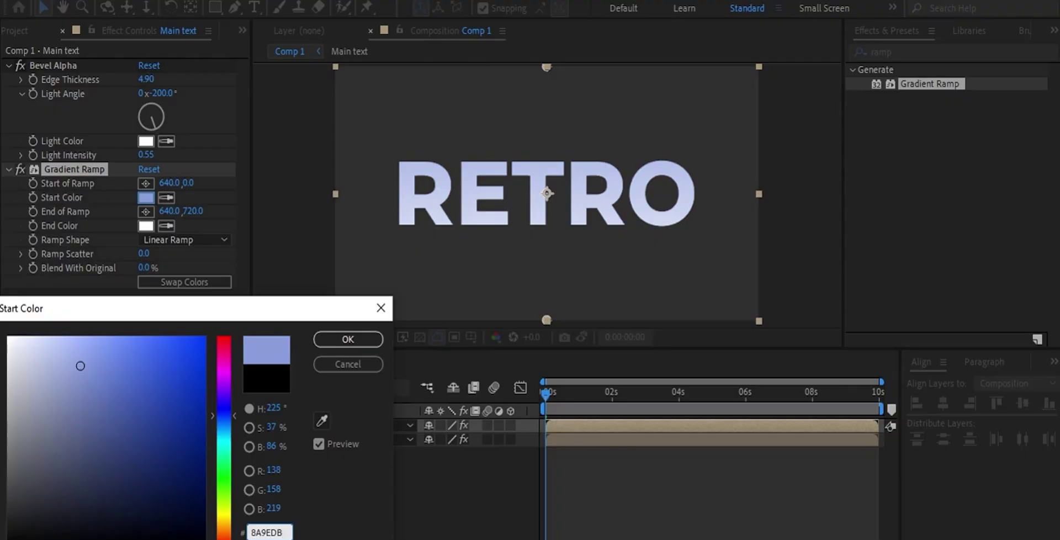
pyautogui.click(348, 339)
pyautogui.click(146, 225)
pyautogui.write('183B6E')
pyautogui.press('Return')
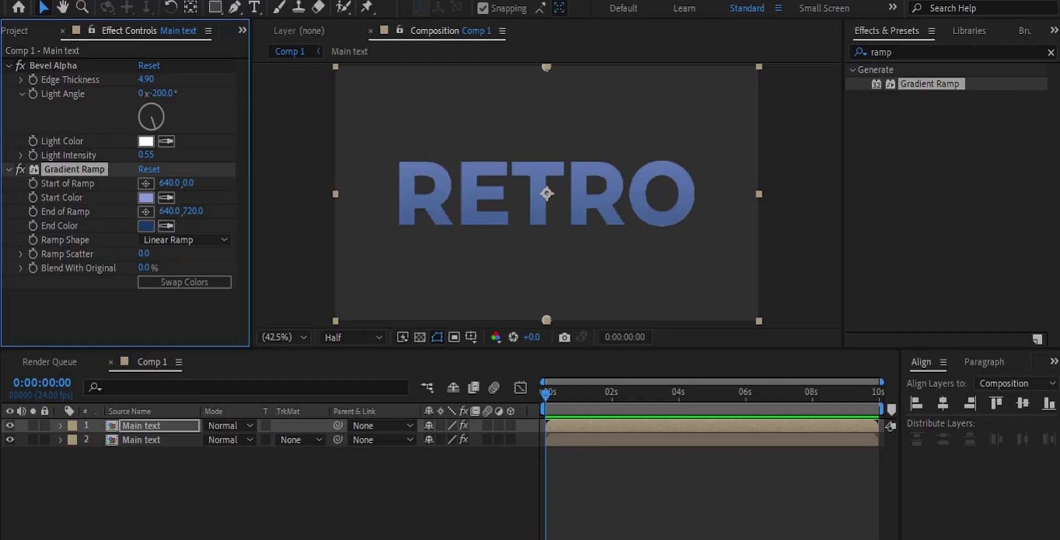
# - Find the Glow effect and apply it to the upper Main text layer
pyautogui.click(938, 52)
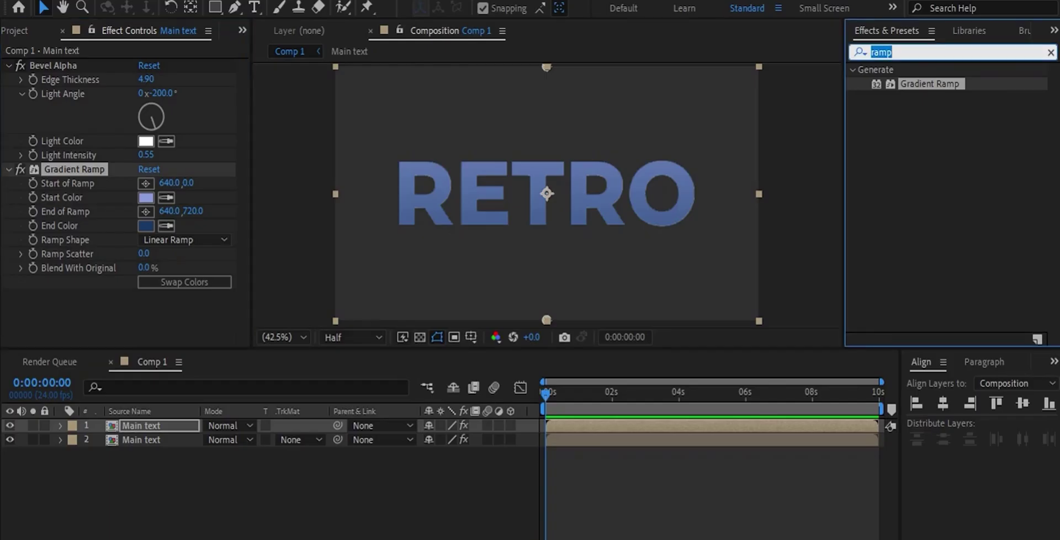
pyautogui.write('glow')
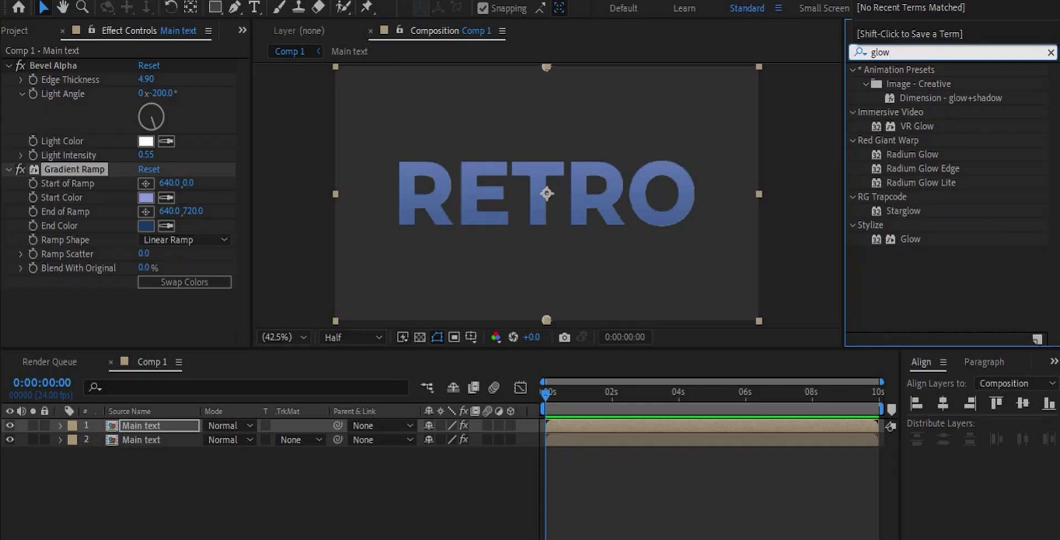
pyautogui.doubleClick(910, 238)
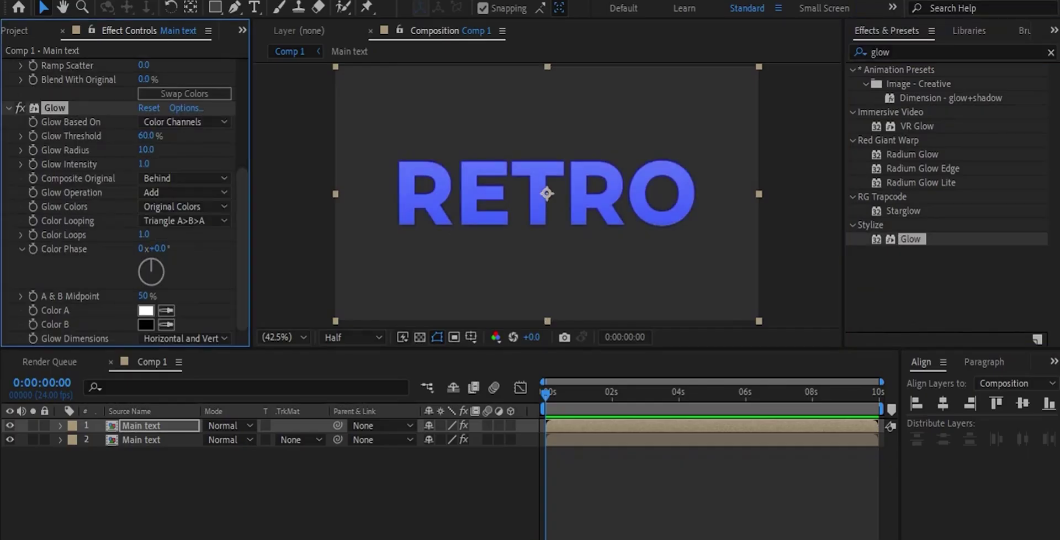
# - Switch the project color depth to 32 bits per channel and return to the layer's effect settings
pyautogui.hotkey('ctrl', '0')
pyautogui.keyDown('alt'); pyautogui.click(96, 339); pyautogui.keyUp('alt')
pyautogui.keyDown('alt'); pyautogui.click(97, 339); pyautogui.keyUp('alt')
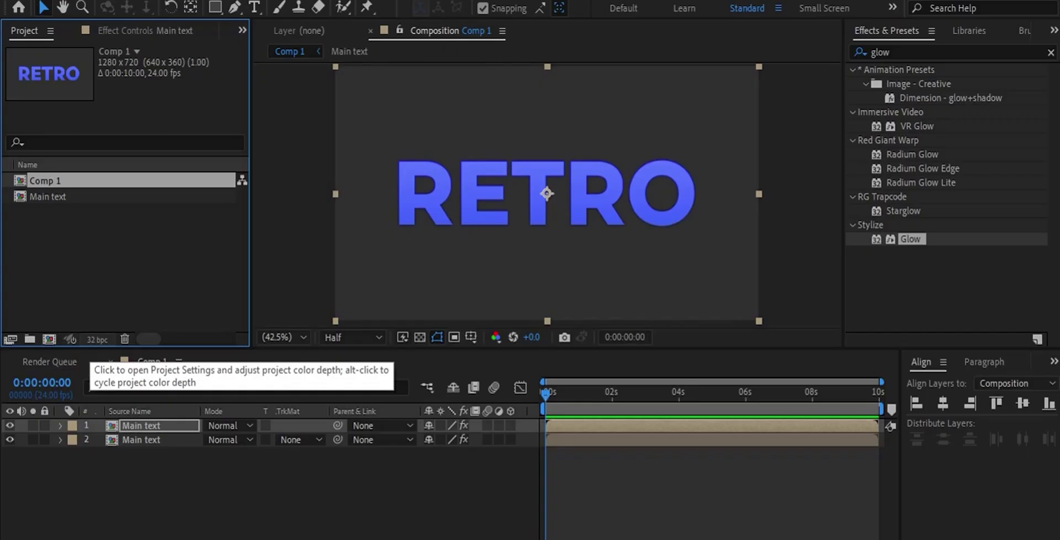
pyautogui.press('F3')
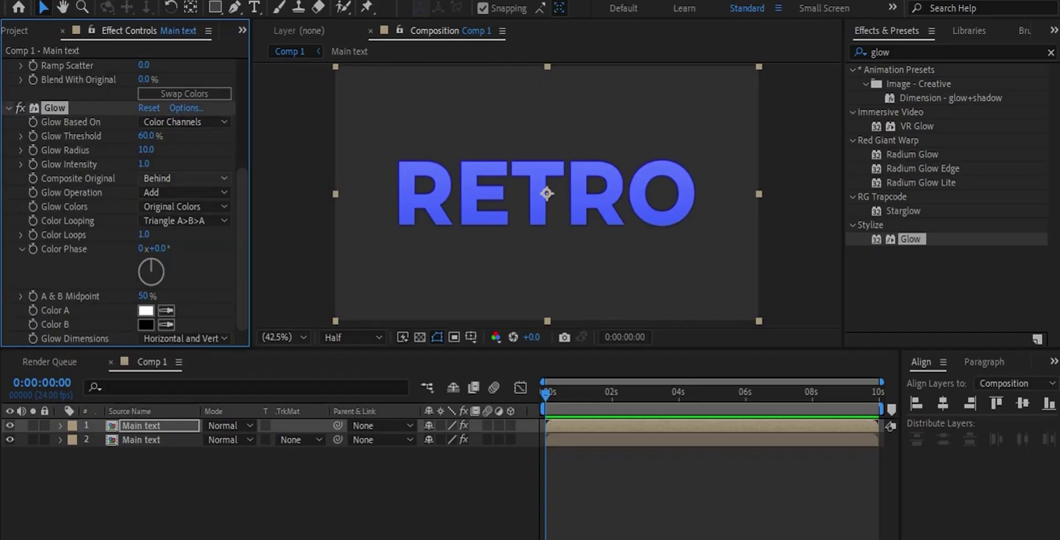
# - Set the Glow threshold of the upper Main text layer to 64.7%
pyautogui.moveTo(146, 135); pyautogui.dragTo(163, 135)
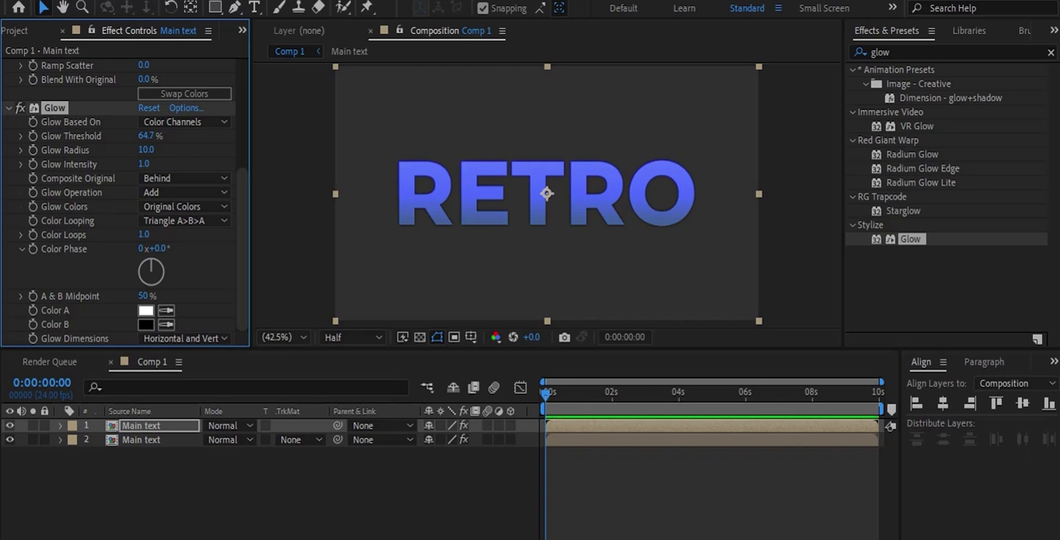
pyautogui.scroll(3, 119, 165)
pyautogui.click(154, 425)
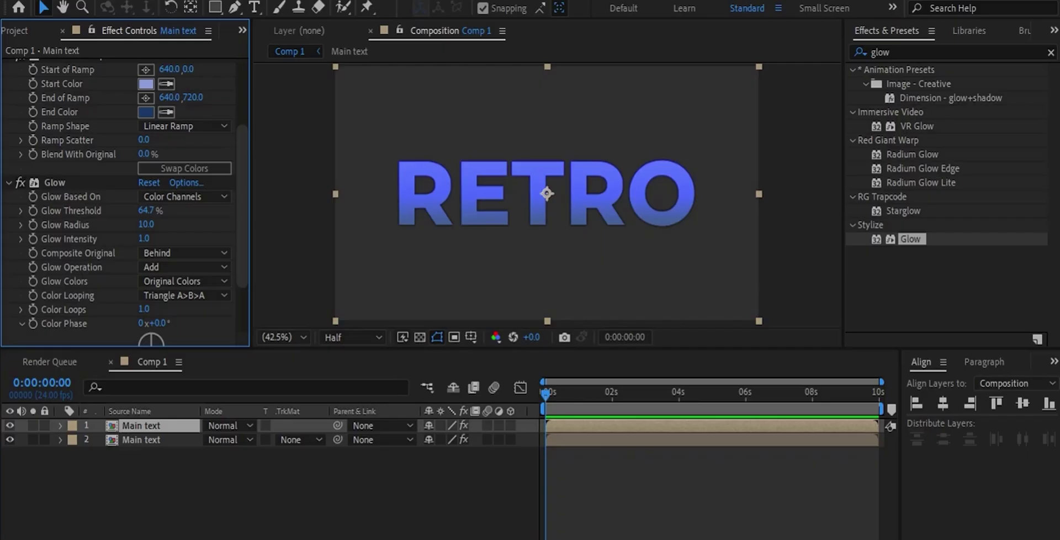
pyautogui.scroll(-3, 119, 204)
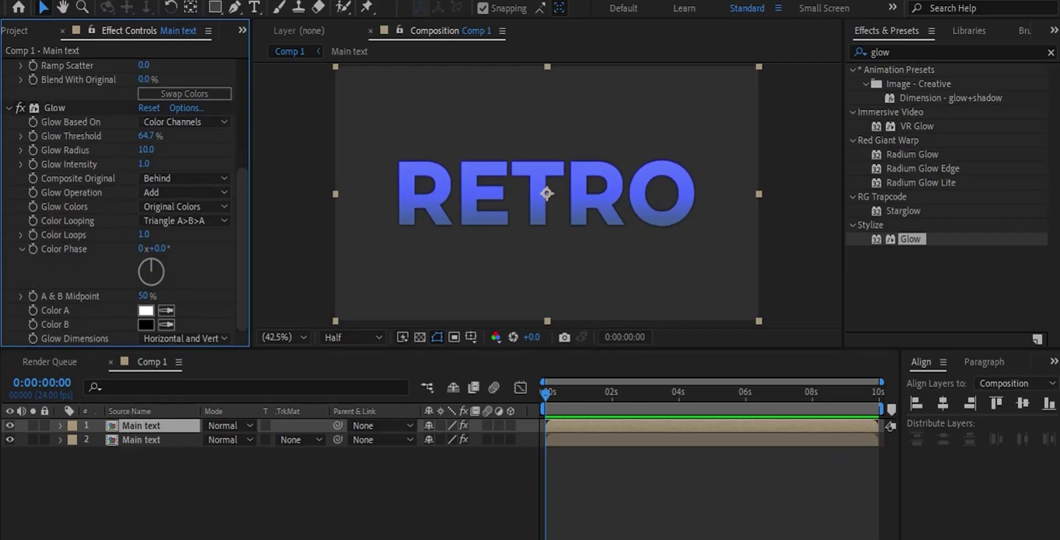
# - Remove the Bevel Alpha effect from the upper Main text layer and collapse its Gradient Ramp settings
pyautogui.scroll(5, 130, 202)
pyautogui.click(7, 156)
pyautogui.click(8, 64)
pyautogui.click(74, 65)
# - Lower the opacity of the upper Main text layer to 78%
pyautogui.press('t')
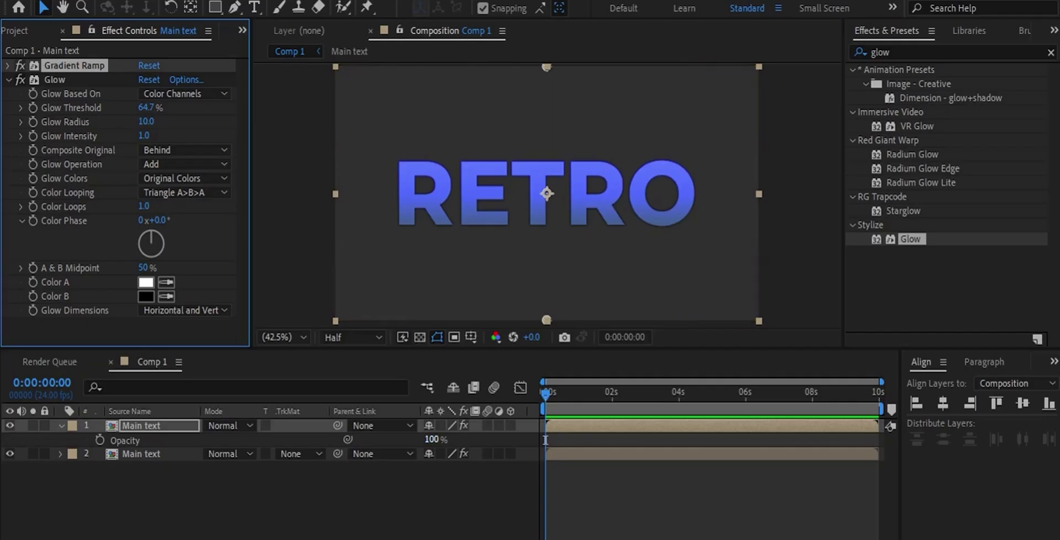
pyautogui.click(546, 440)
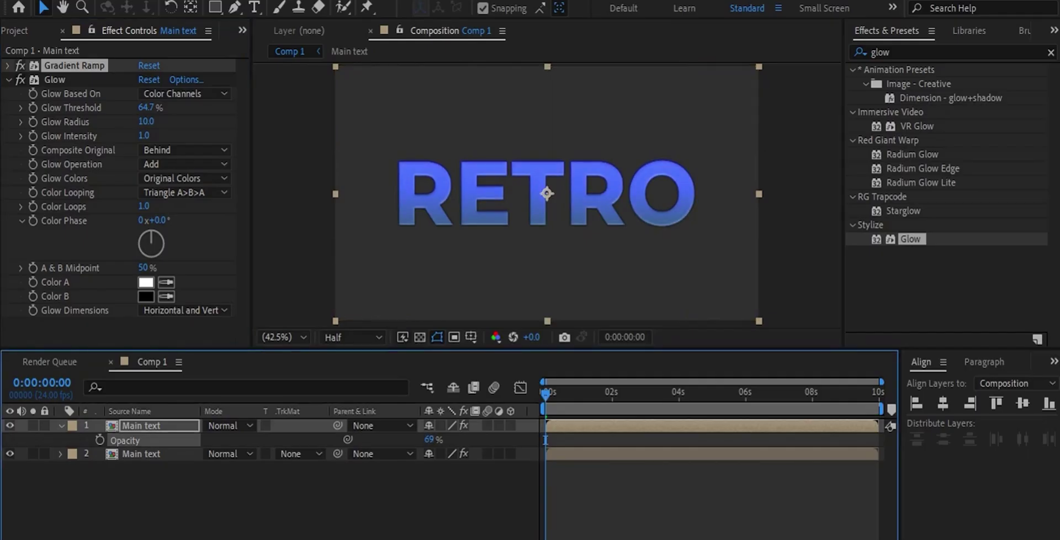
pyautogui.moveTo(429, 439); pyautogui.dragTo(431, 440)
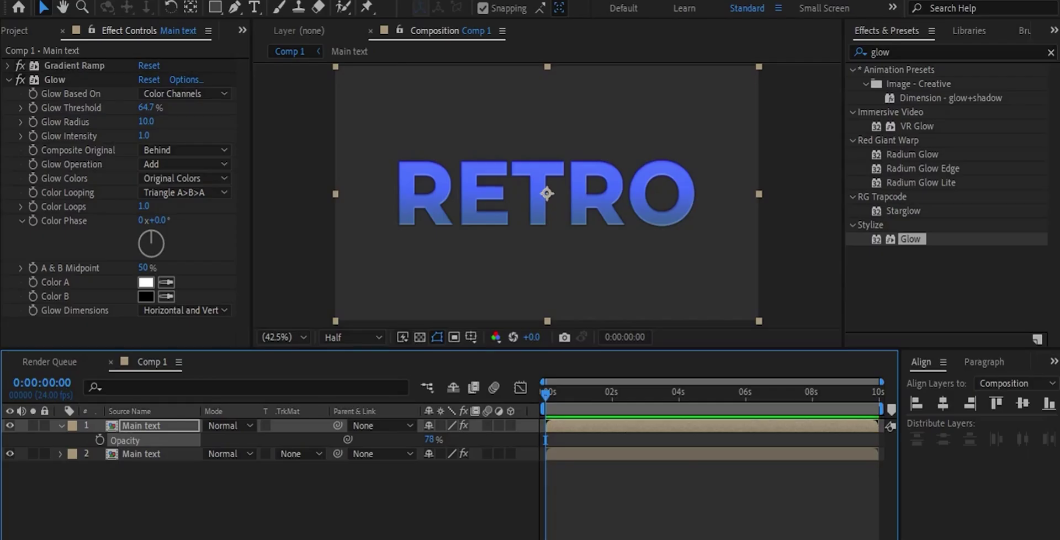
# - Duplicate the upper Main text layer and strip all effects from the new copy, with that copy soloed
pyautogui.click(545, 440)
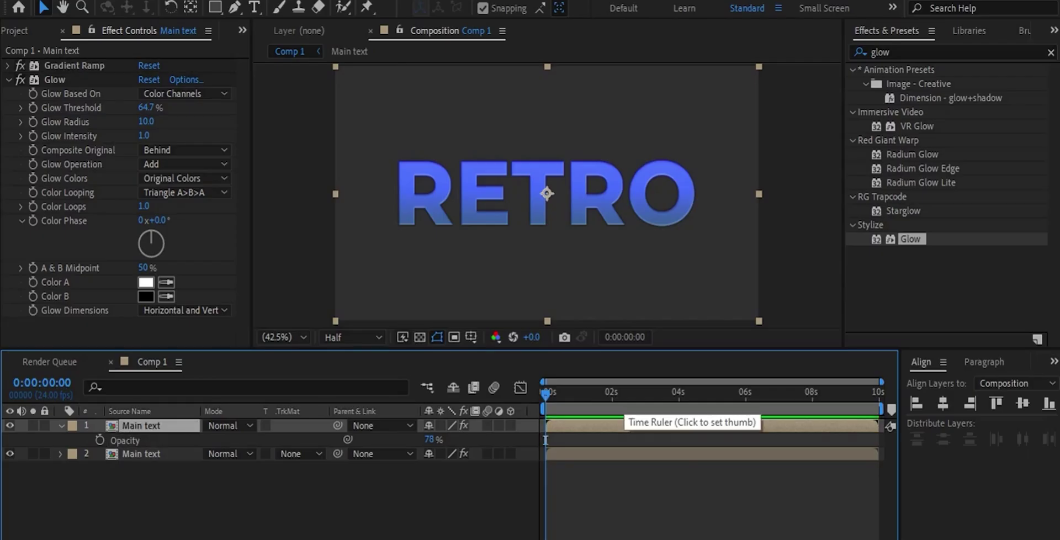
pyautogui.hotkey('ctrl', 'd')
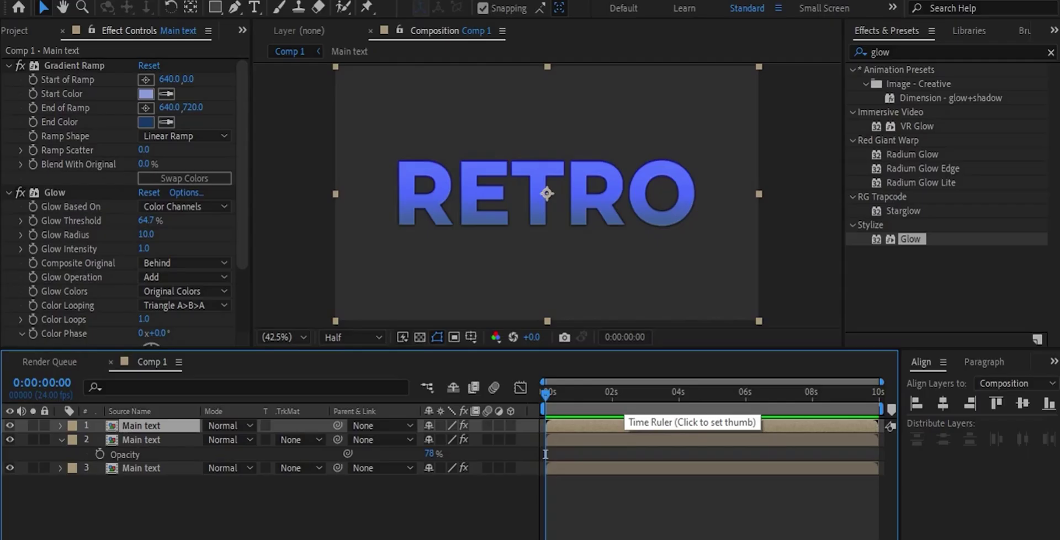
pyautogui.hotkey('ctrl', 'shift', 'e')
# - Find the Vegas effect and apply it to the soloed Main text copy
pyautogui.hotkey('ctrl', 'f')
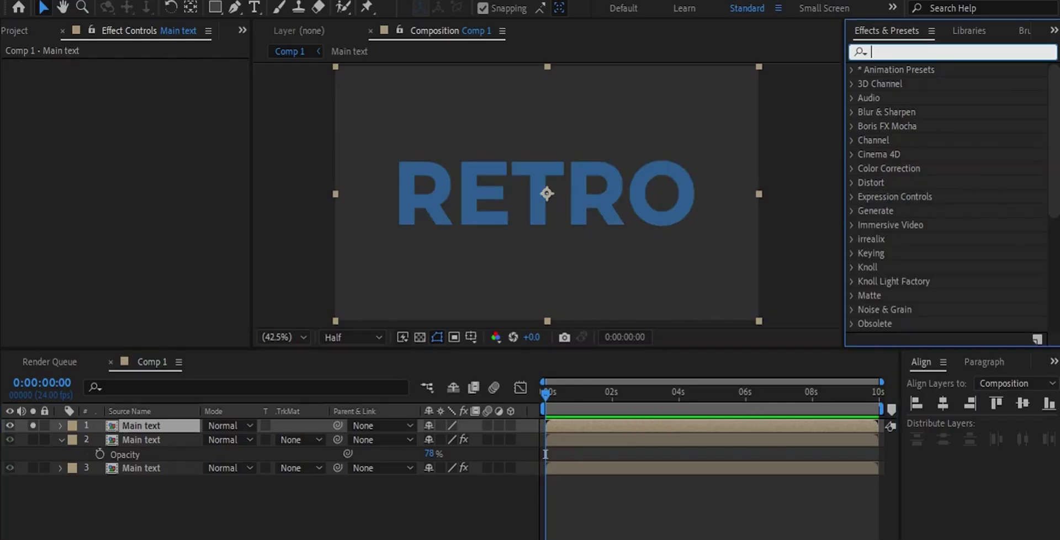
pyautogui.write('vegas')
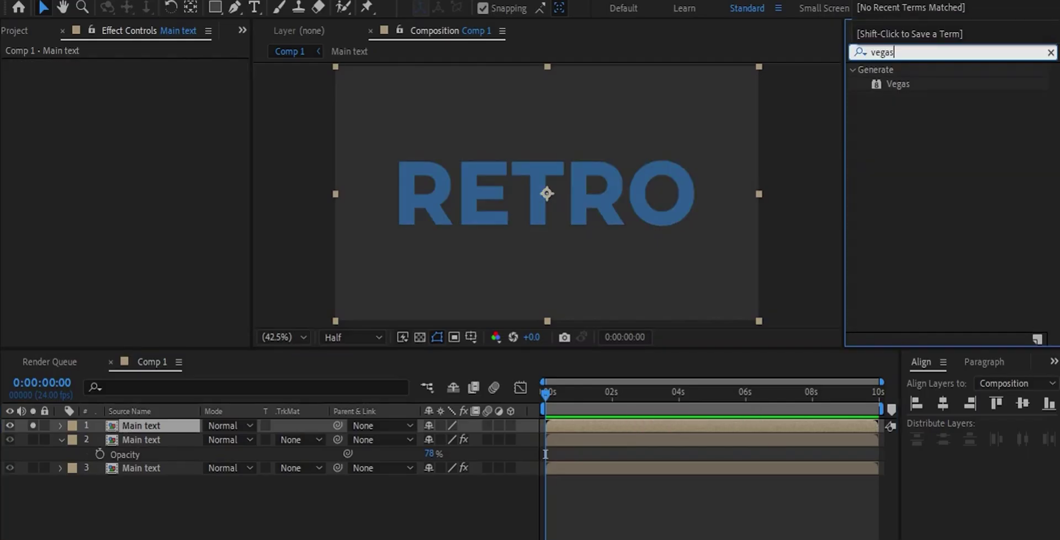
pyautogui.press('Return')
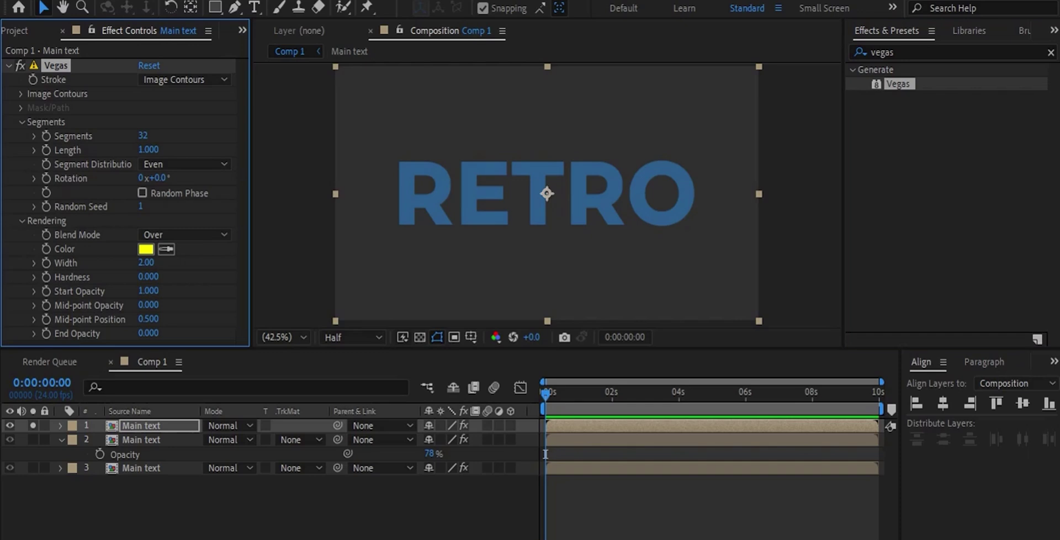
# - Set the Vegas image contours threshold to 100 and expand the Selected Contour setting
pyautogui.click(21, 94)
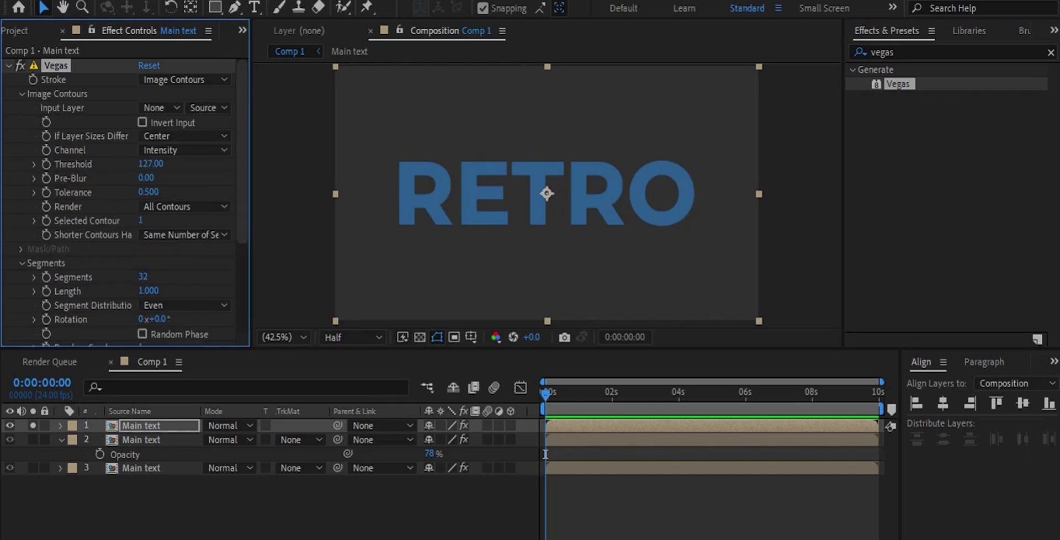
pyautogui.click(151, 164)
pyautogui.write('100')
pyautogui.click(34, 220)
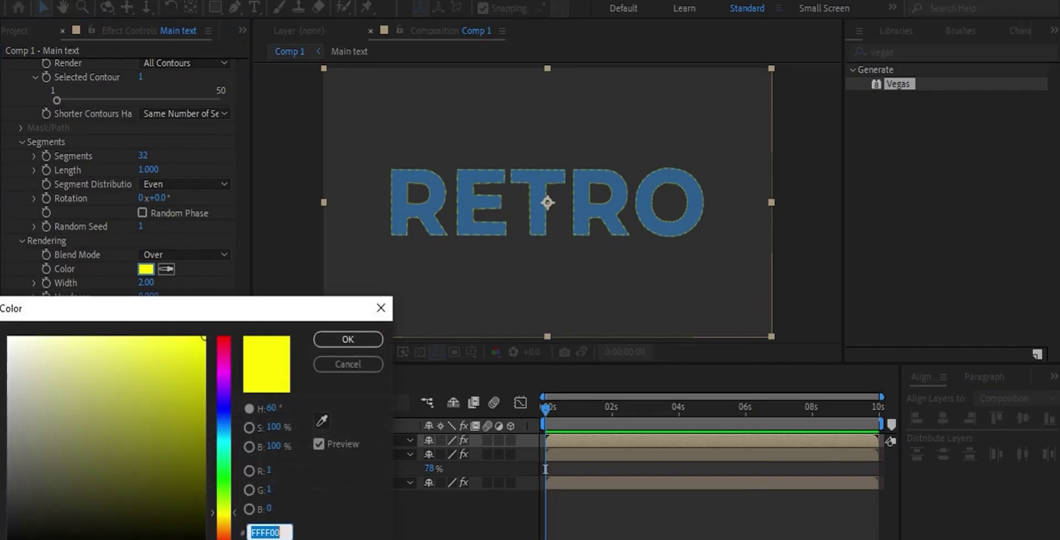
# - Set the Vegas outline color to FFFFF4 and its width to 6
pyautogui.write('FFFFFF4')
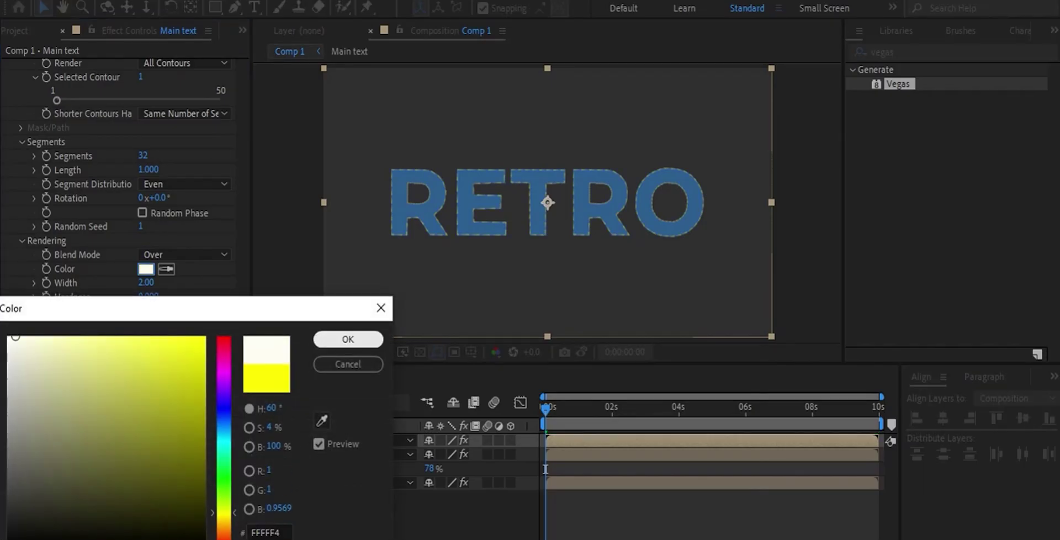
pyautogui.press('Return')
pyautogui.moveTo(146, 282); pyautogui.dragTo(168, 282)
# - Set the Vegas segments to 2, the length to 0.230 and the effect's blend mode to Transparent, and end the layer's solo
pyautogui.click(146, 156)
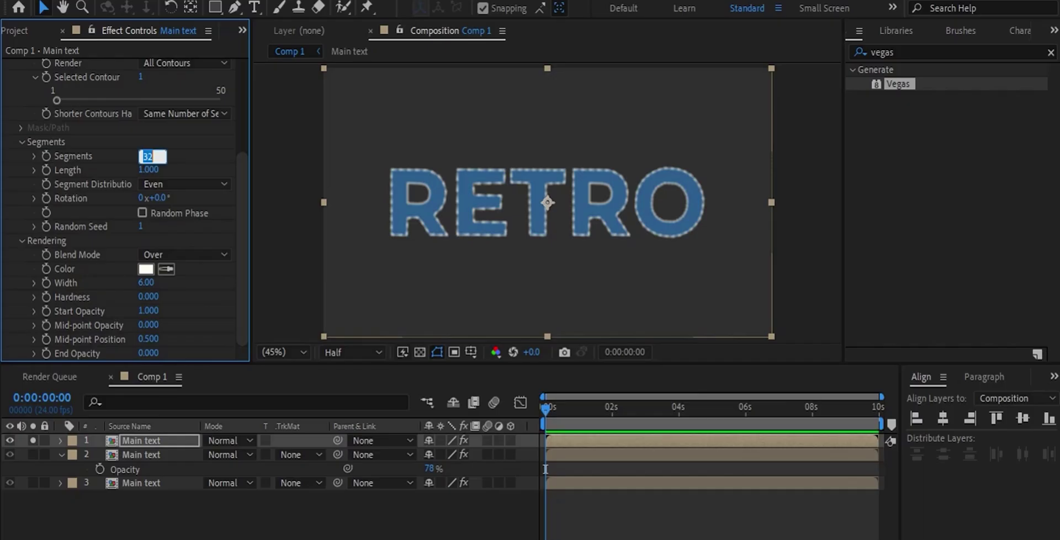
pyautogui.write('2')
pyautogui.press('Return')
pyautogui.moveTo(148, 170); pyautogui.dragTo(126, 169)
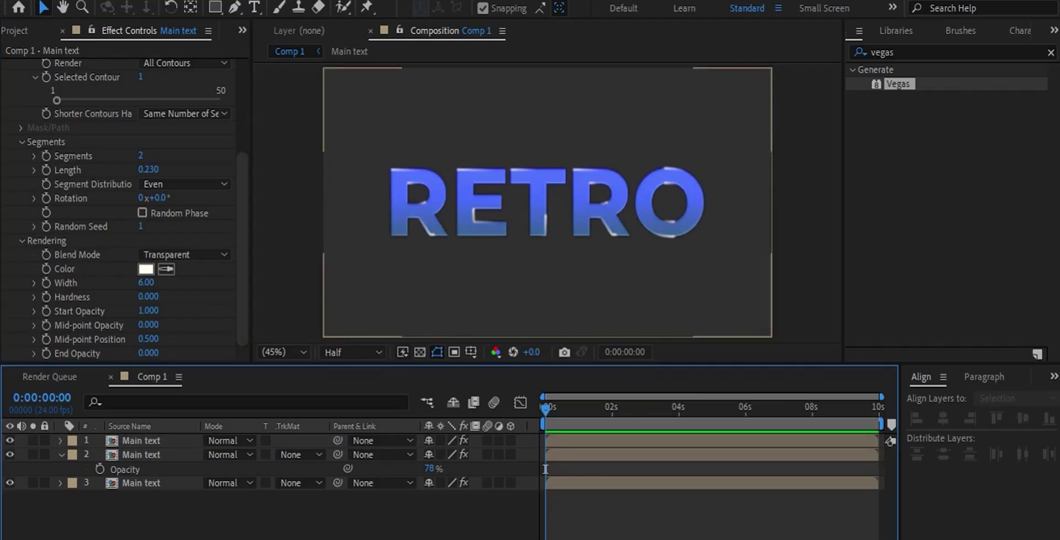
# - Set the uppermost Main text layer's opacity to 88% and its blending mode to Add
pyautogui.hotkey('ctrl', 'Down')
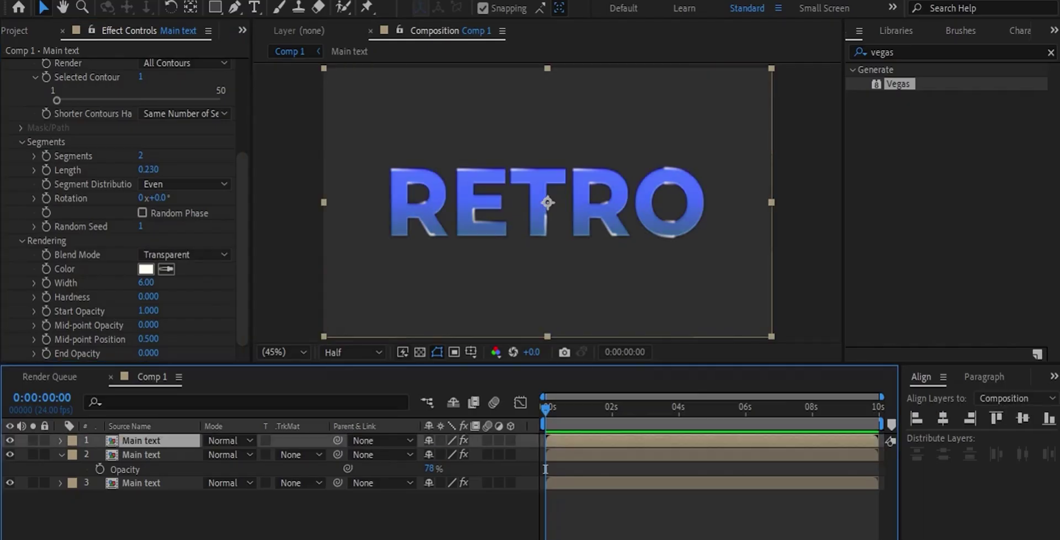
pyautogui.press('t')
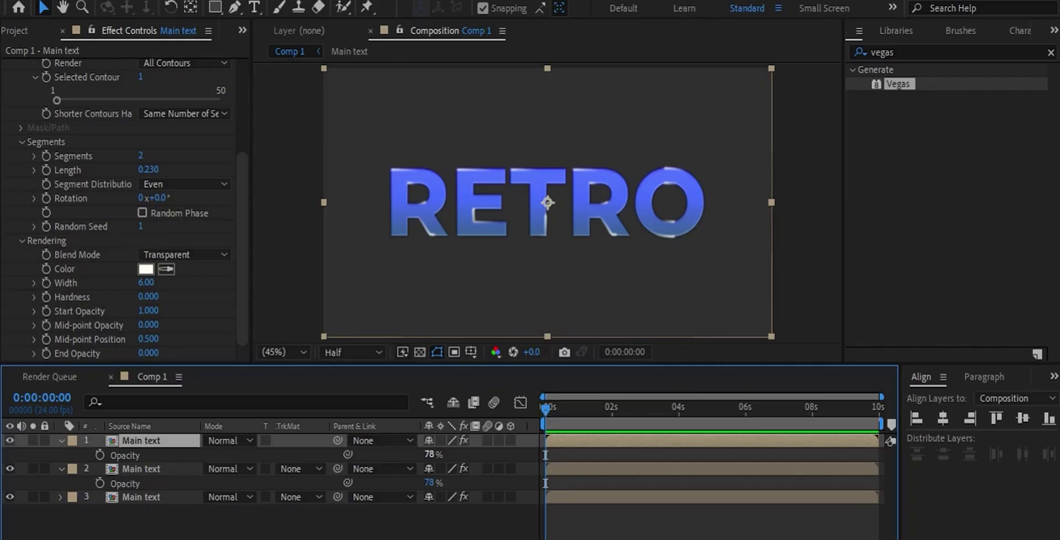
pyautogui.moveTo(429, 454); pyautogui.dragTo(438, 453)
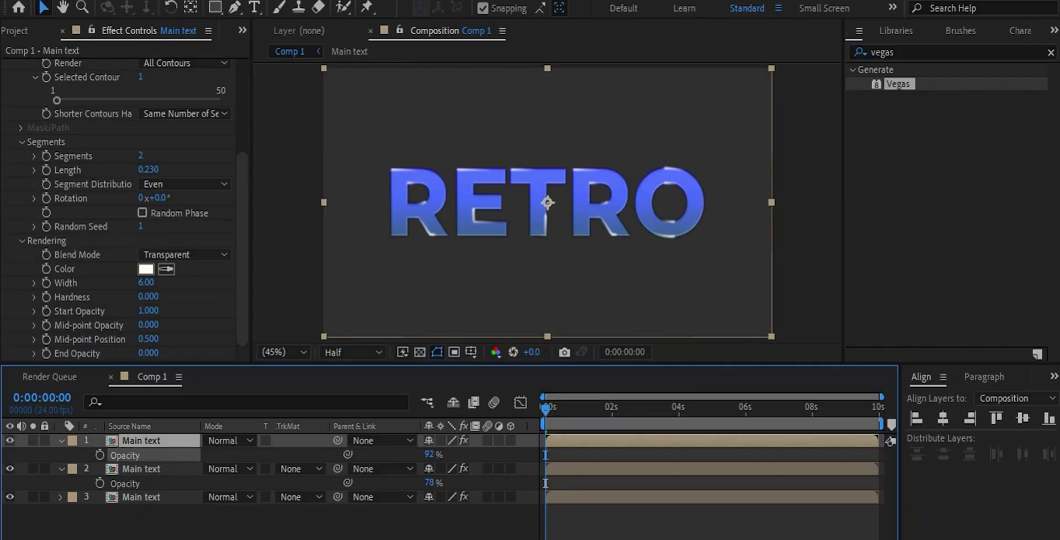
pyautogui.click(229, 439)
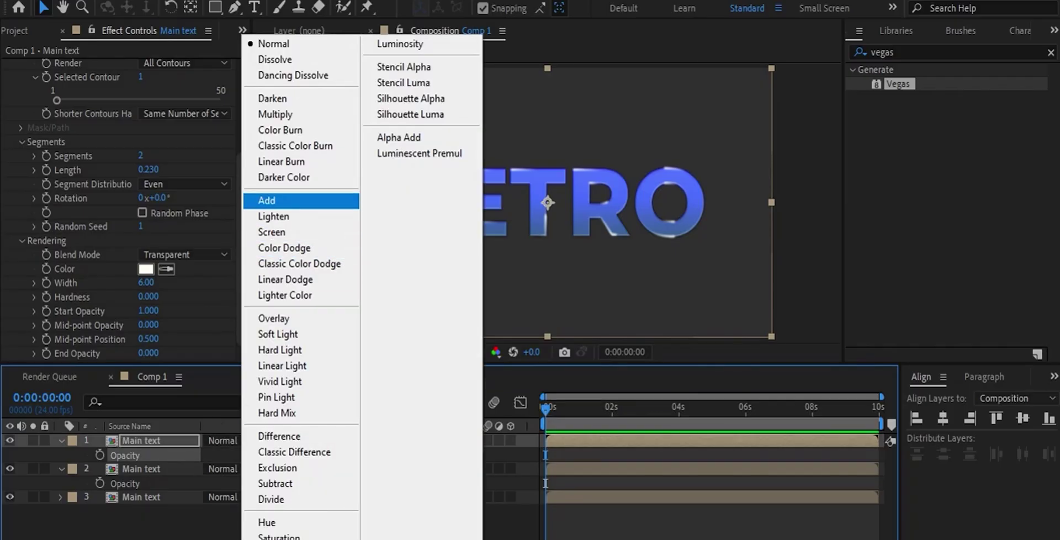
pyautogui.click(276, 200)
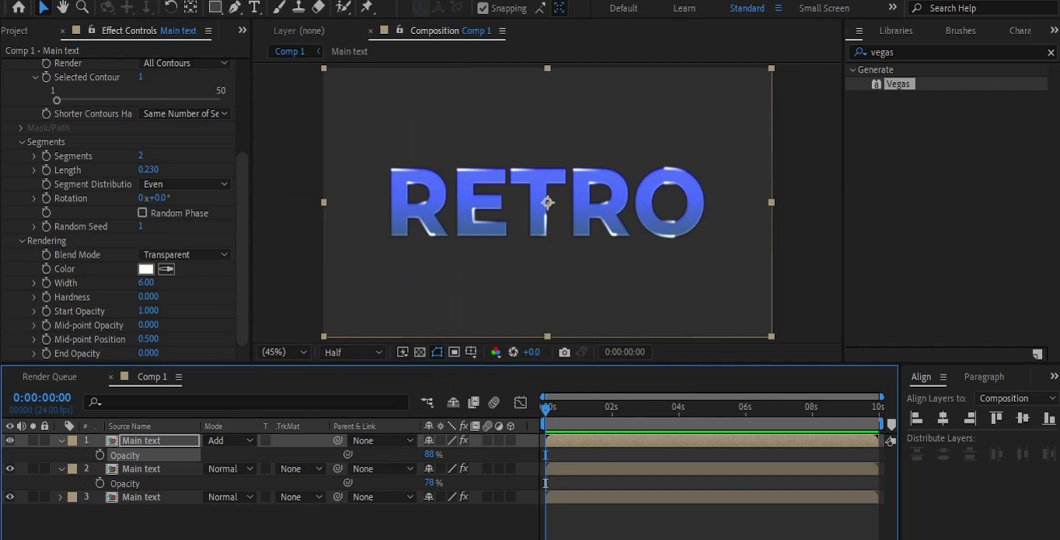
# - Keyframe the uppermost layer's Vegas rotation from 0° at the first frame to -111° at the last frame and play back the animation
pyautogui.press('r')
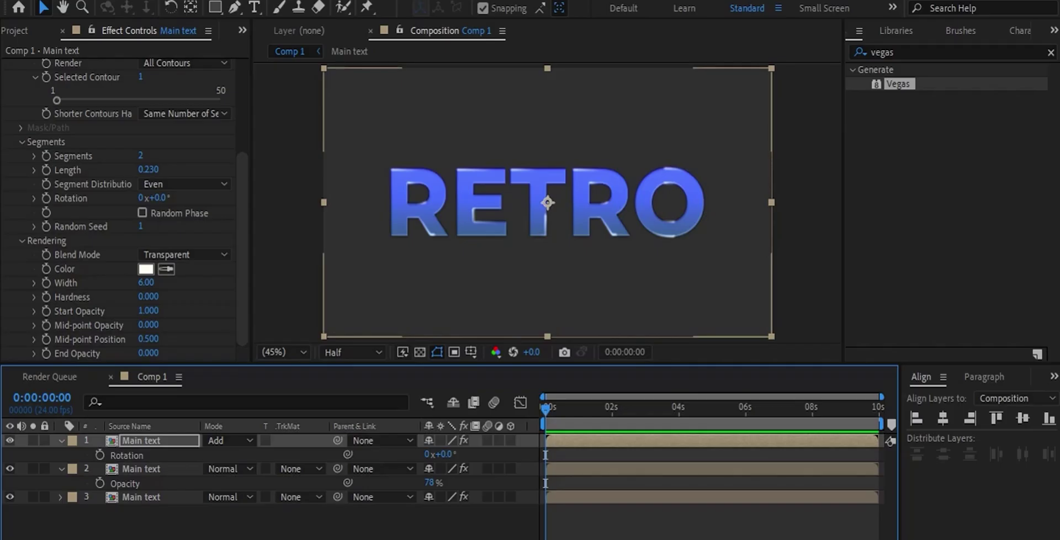
pyautogui.hotkey('alt', 'shift', 'r')
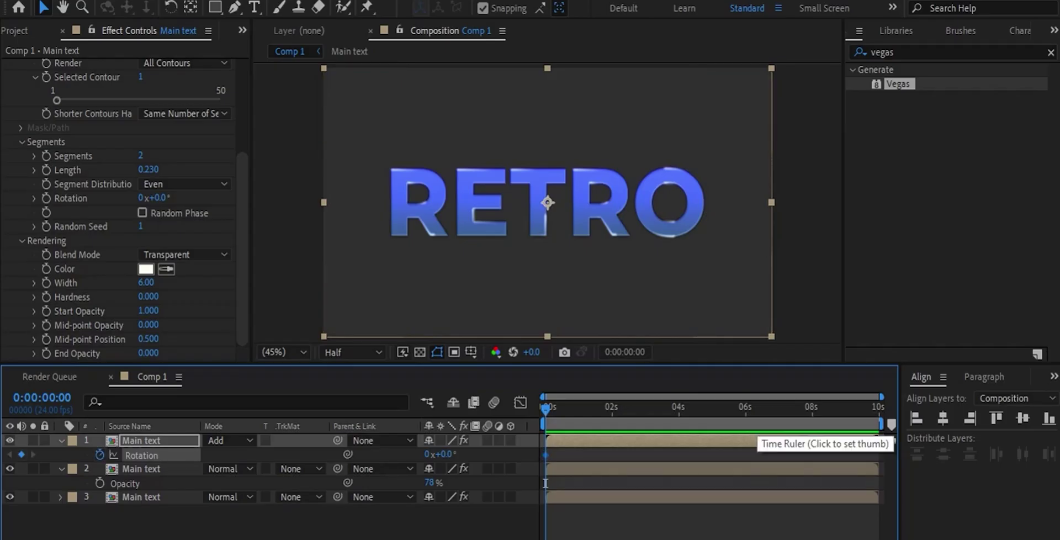
pyautogui.press('End')
pyautogui.press('KP_Subtract')
pyautogui.press('KP_Subtract')
pyautogui.press('KP_Subtract')
pyautogui.press('KP_Subtract')
pyautogui.press('KP_Subtract')
pyautogui.press('KP_Subtract')
pyautogui.press('KP_Subtract')
pyautogui.press('KP_Subtract')
pyautogui.press('KP_Subtract')
pyautogui.press('KP_Subtract')
pyautogui.press('KP_Subtract')
pyautogui.press('KP_Subtract')
pyautogui.press('KP_Subtract')
pyautogui.press('KP_Subtract')
pyautogui.press('KP_Subtract')
pyautogui.press('KP_Subtract')
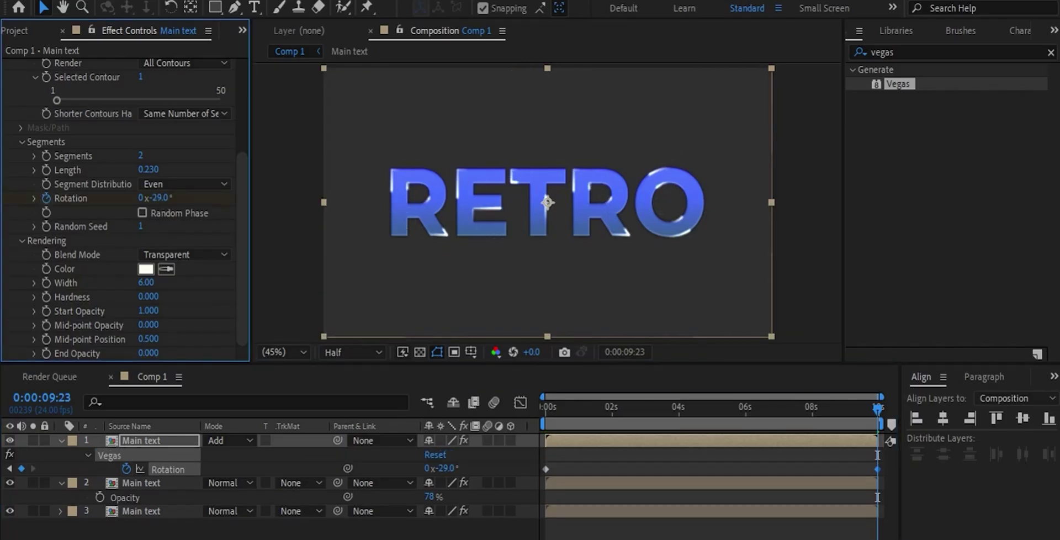
pyautogui.press('KP_Subtract')
pyautogui.press('KP_Subtract')
pyautogui.press('KP_Subtract')
pyautogui.press('KP_Subtract')
pyautogui.press('KP_Subtract')
pyautogui.press('KP_Subtract')
pyautogui.press('KP_Subtract')
pyautogui.press('KP_Subtract')
pyautogui.press('KP_Subtract')
pyautogui.press('KP_Subtract')
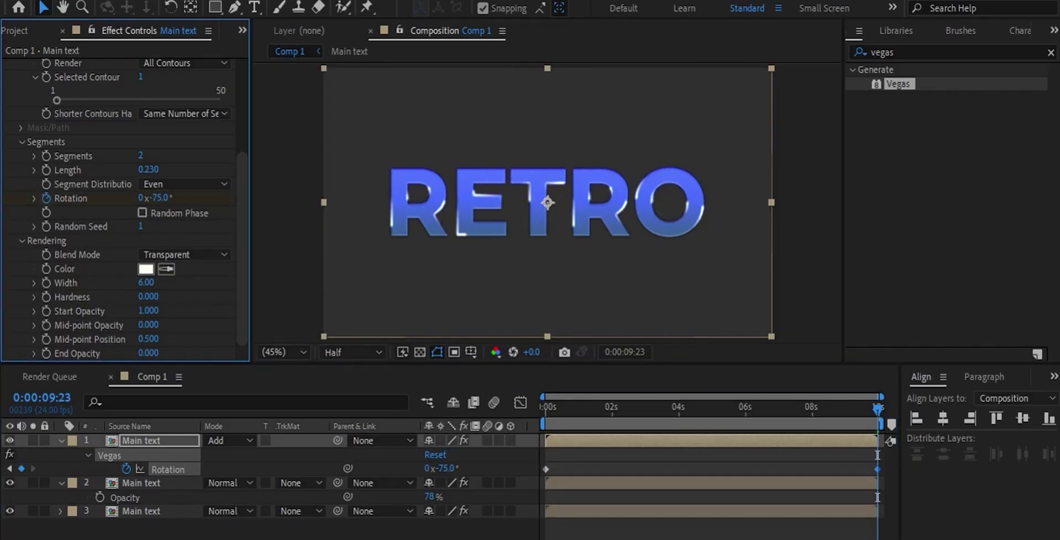
pyautogui.press('KP_Subtract')
pyautogui.press('KP_Subtract')
pyautogui.press('KP_Subtract')
pyautogui.press('KP_Subtract')
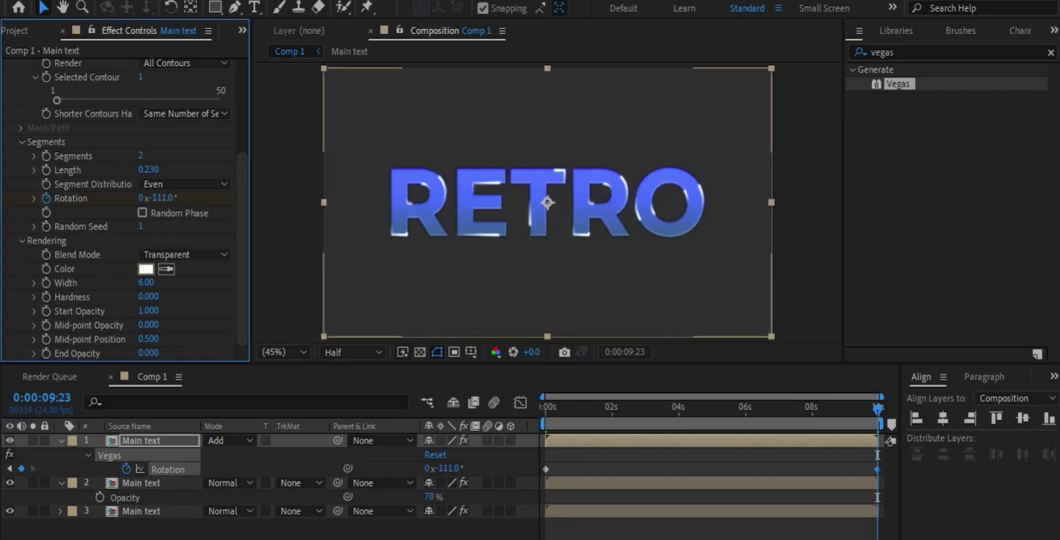
pyautogui.press('Home')
pyautogui.press('space')
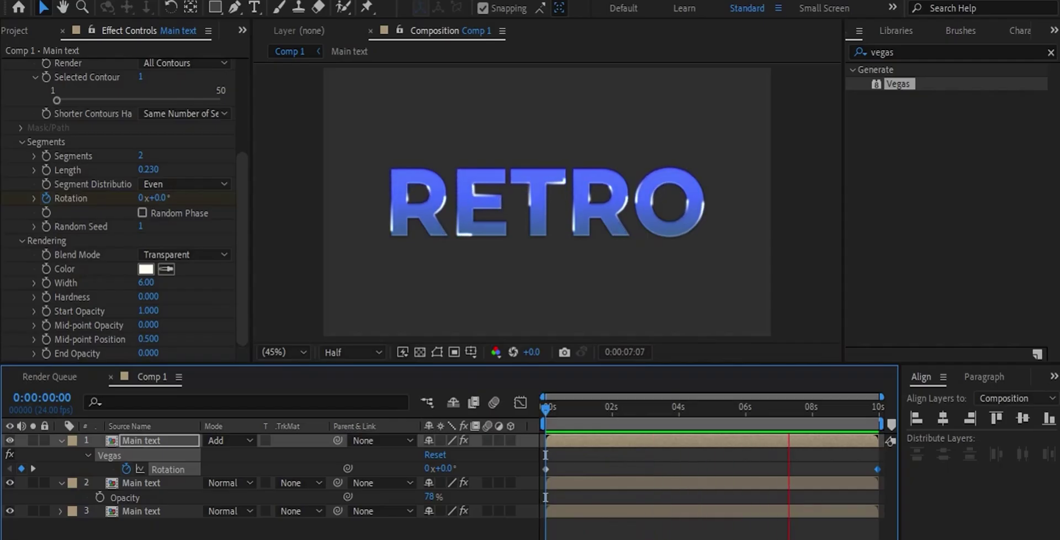
pyautogui.press('space')
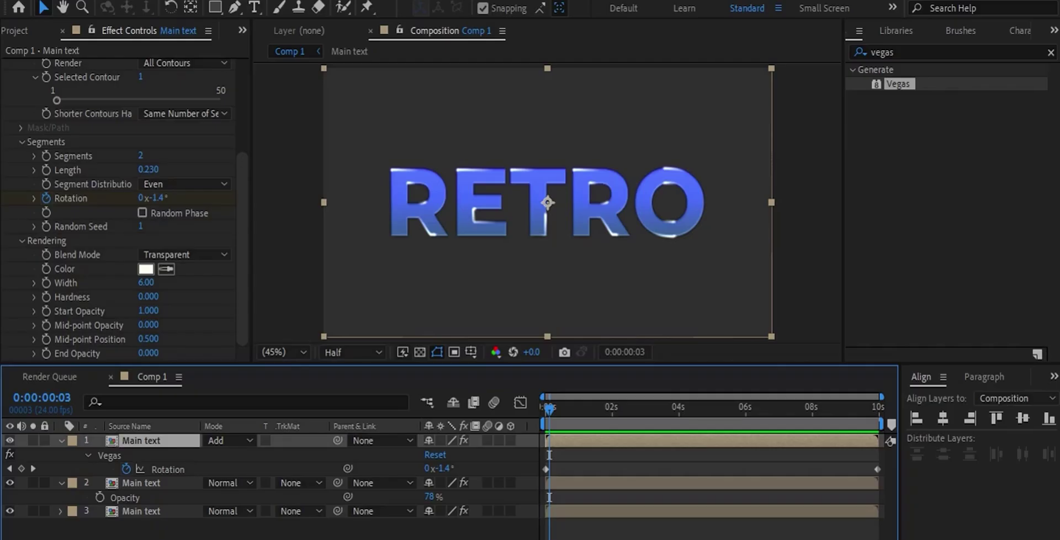
# - Duplicate the Vegas layer, name the upper copy "white vegas" and the lower "pink vegas", and rename the other text layers "ramp" and "bevel"
pyautogui.hotkey('ctrl', 'd')
pyautogui.write('white vegas')
pyautogui.press('Return')
pyautogui.hotkey('ctrl', 'Down')
pyautogui.press('Return')
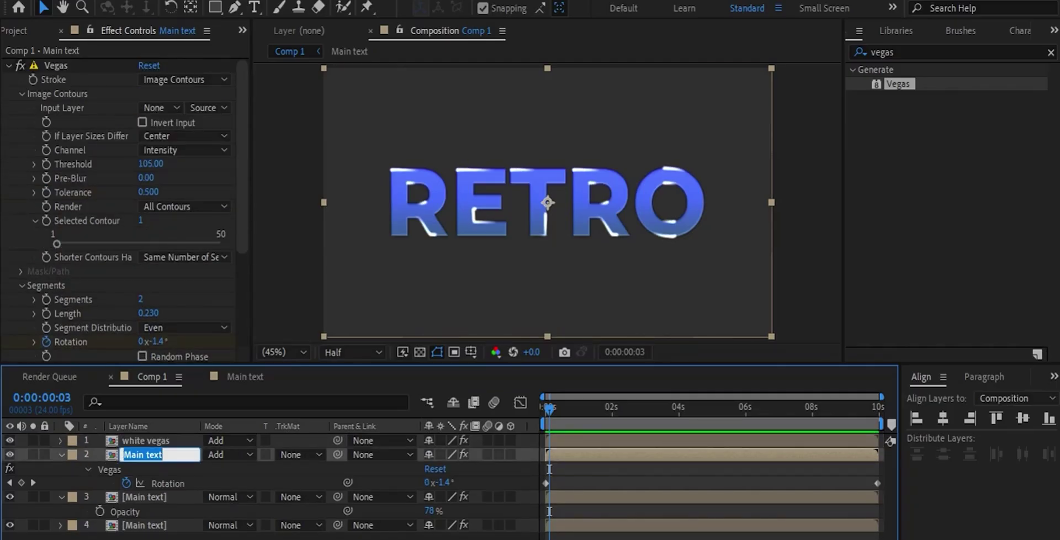
pyautogui.write('pink vegas')
pyautogui.press('Return')
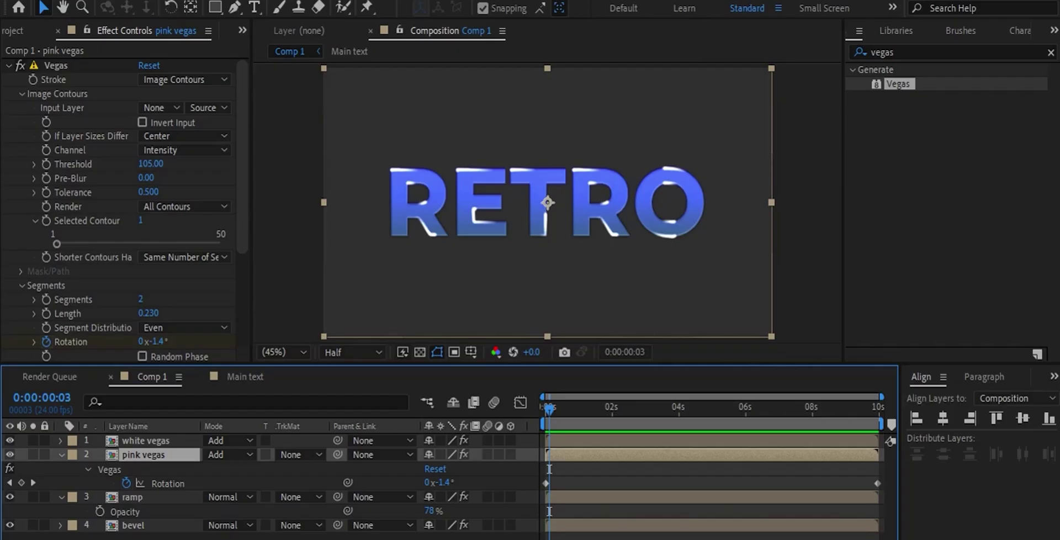
# - Solo the pink vegas layer and set its Vegas color to DC00EA
pyautogui.click(33, 454)
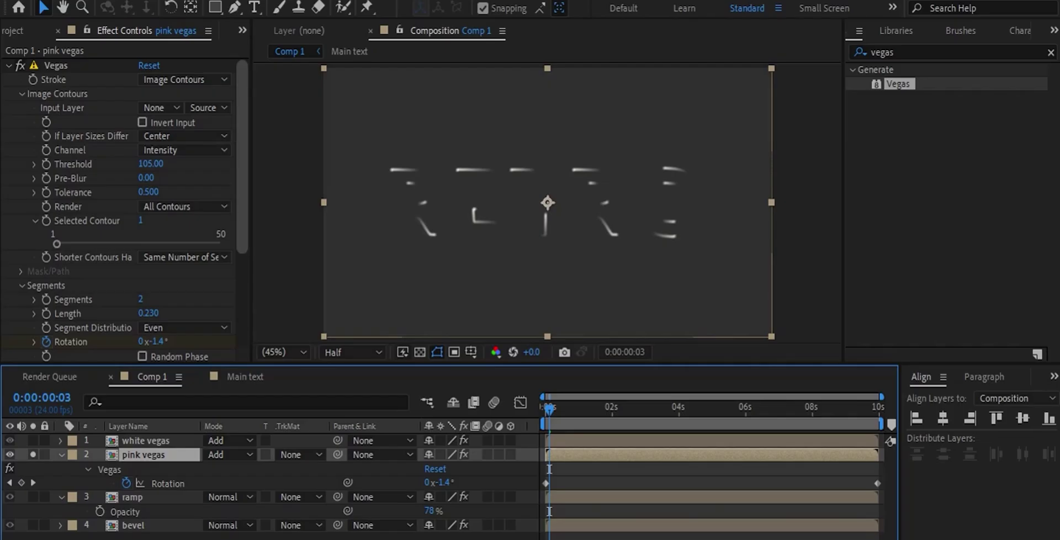
pyautogui.moveTo(242, 215); pyautogui.dragTo(242, 307)
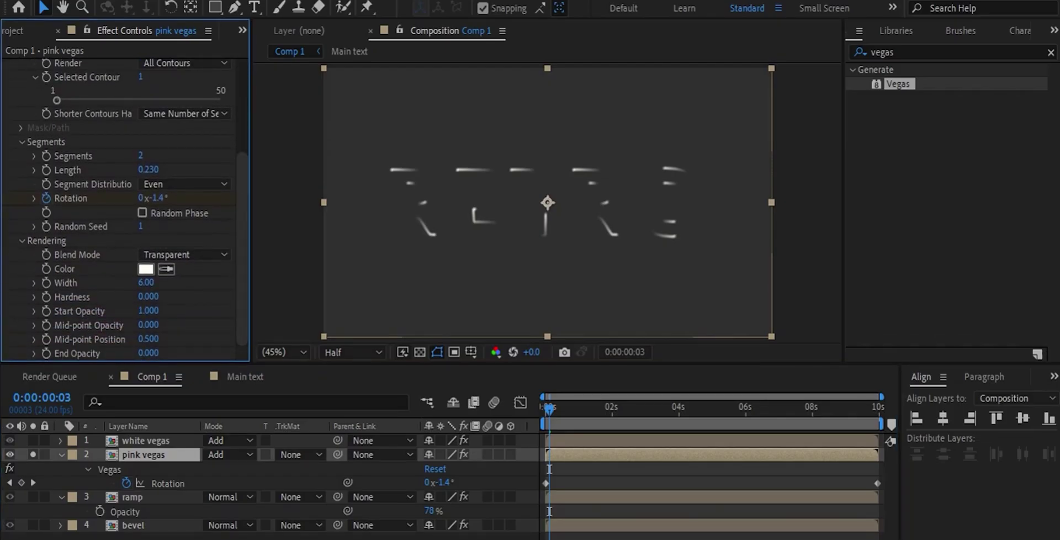
pyautogui.click(146, 268)
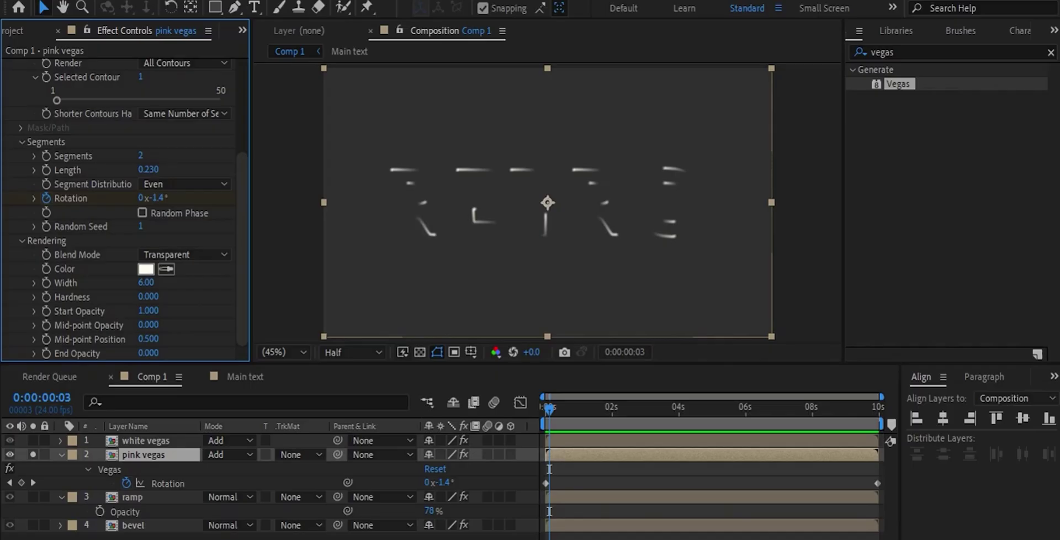
pyautogui.write('DC00EA')
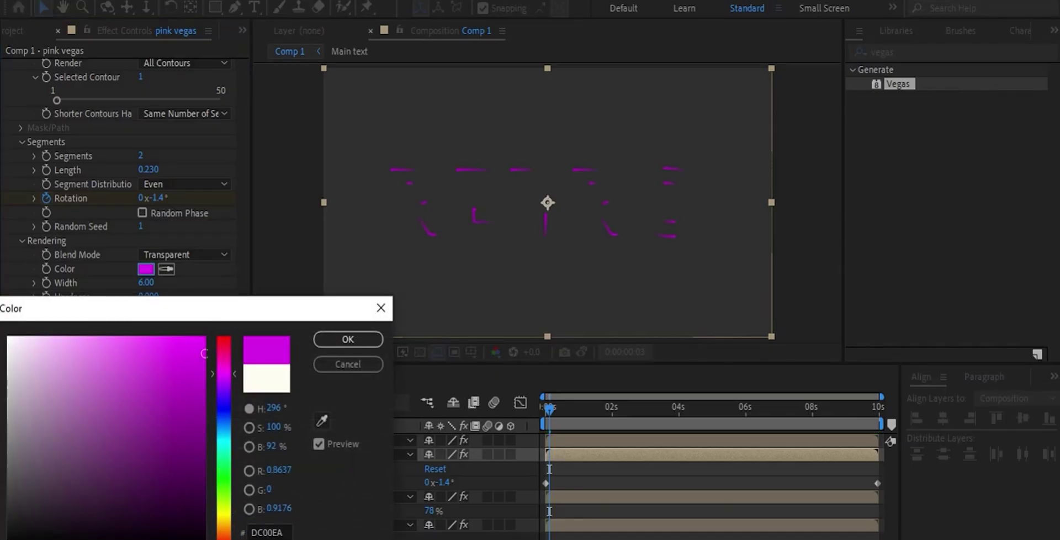
pyautogui.press('Return')
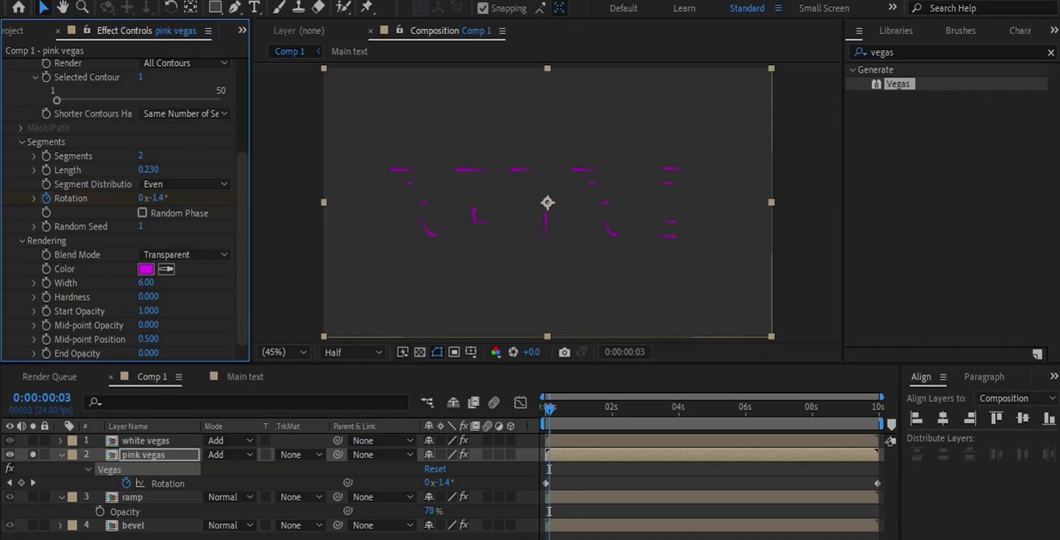
# - Set the pink Vegas outline's length, end opacity and mid-point opacity to 1.000 each
pyautogui.click(148, 169)
pyautogui.write('1')
pyautogui.press('Return')
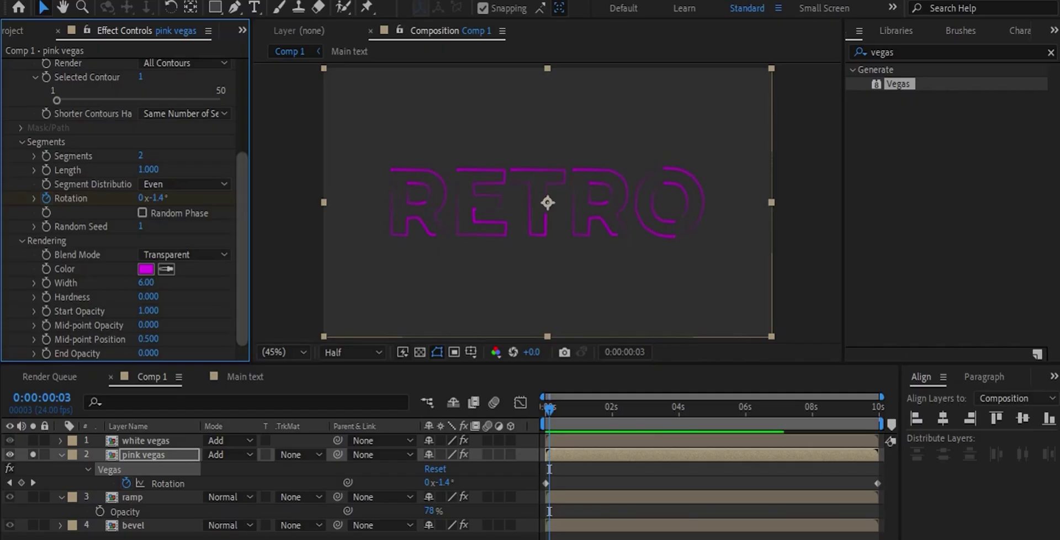
pyautogui.scroll(3, 132, 210)
pyautogui.scroll(-3, 145, 331)
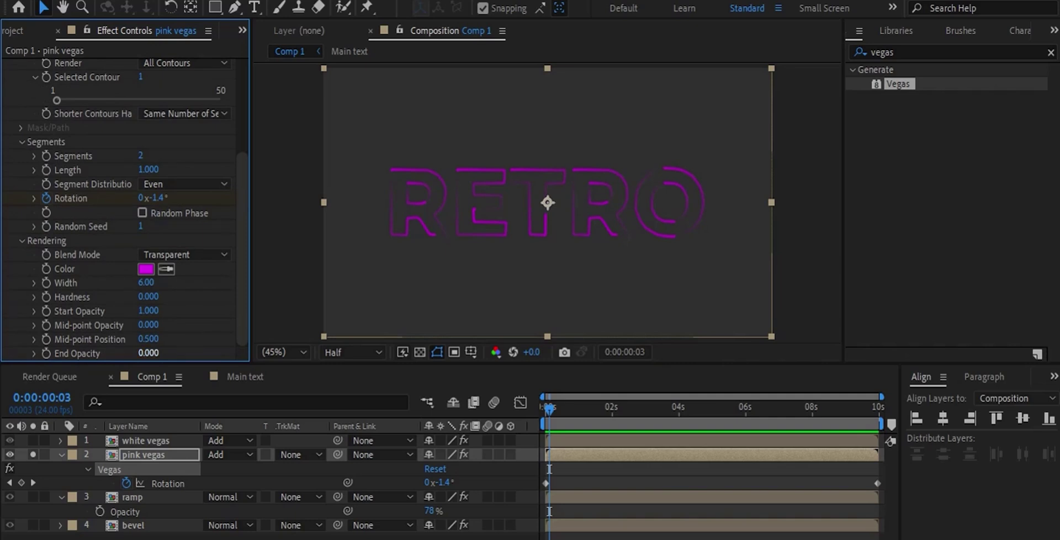
pyautogui.moveTo(148, 352); pyautogui.dragTo(172, 353)
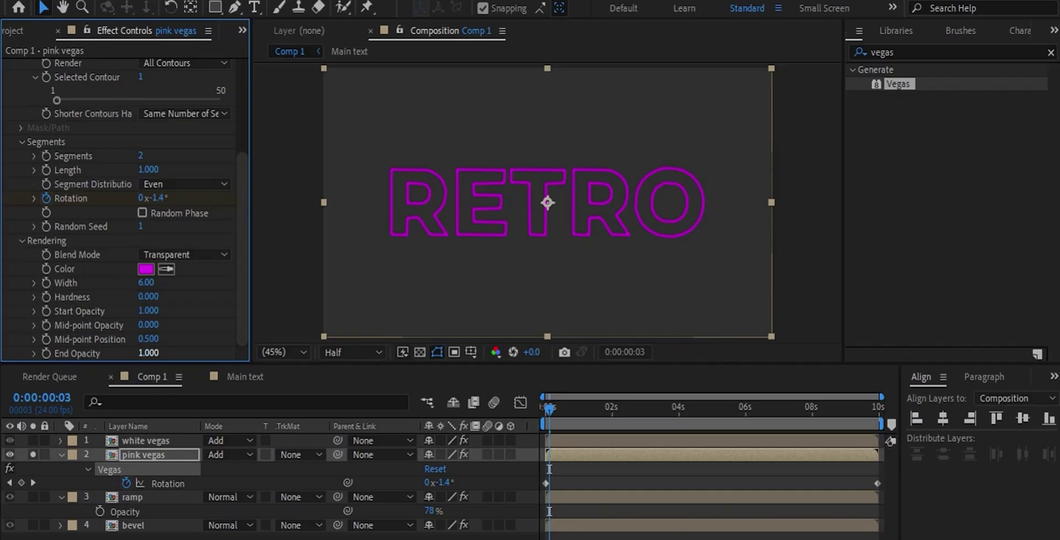
pyautogui.moveTo(148, 325); pyautogui.dragTo(166, 324)
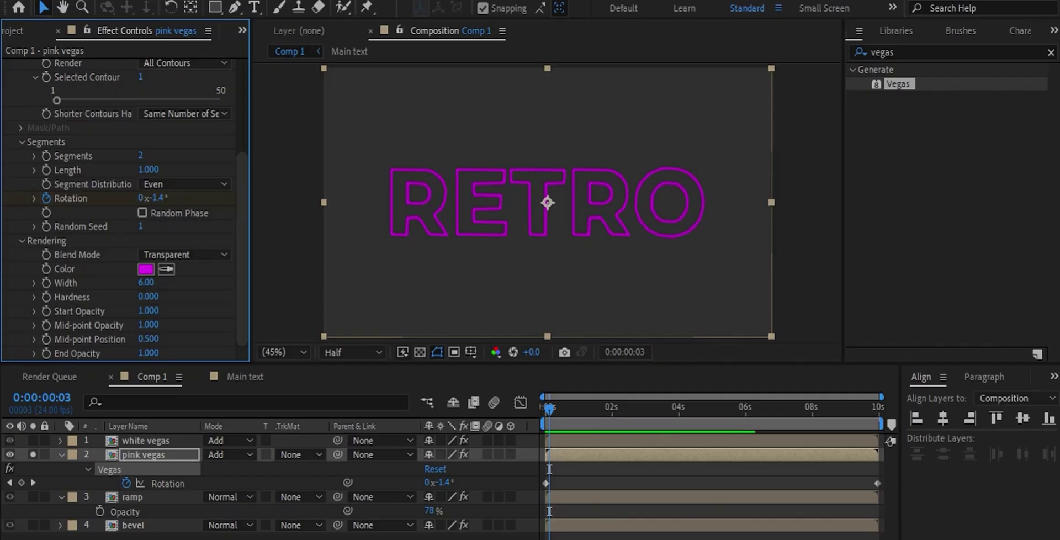
pyautogui.press('Return')
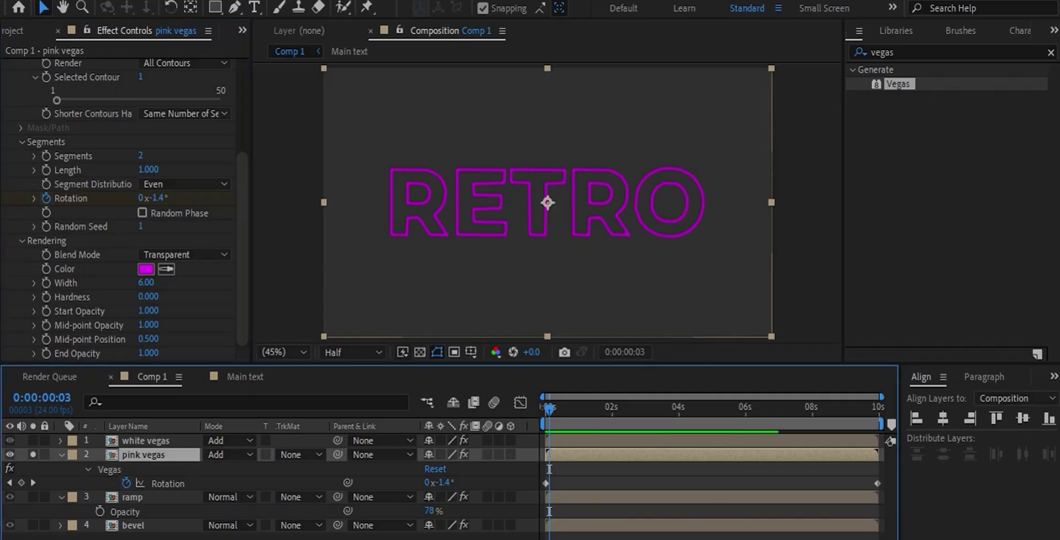
# - Apply the Stylize Glow effect to pink vegas with threshold 62%, radius 14 and intensity 1.1, and end the layer's solo
pyautogui.click(1050, 52)
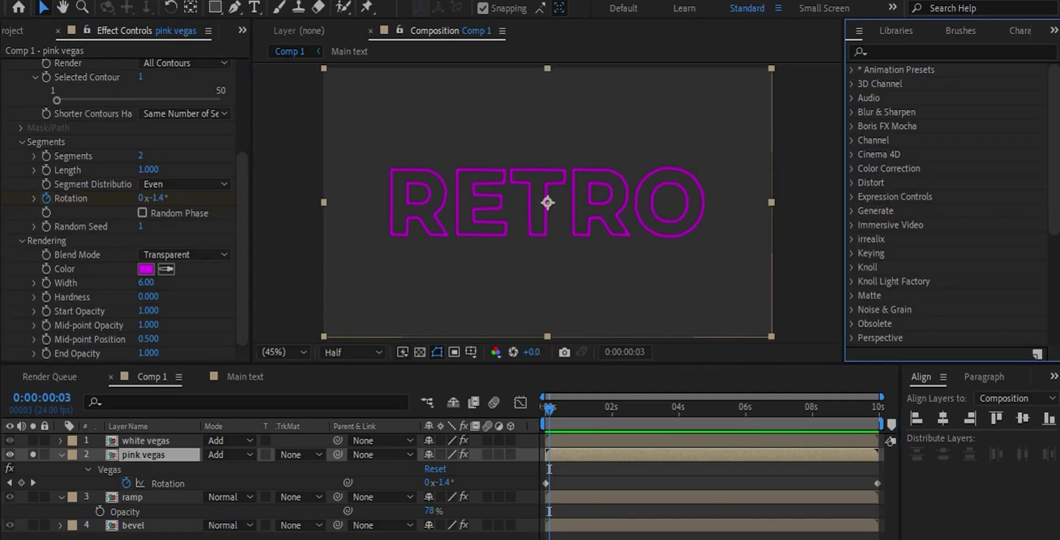
pyautogui.write('glow')
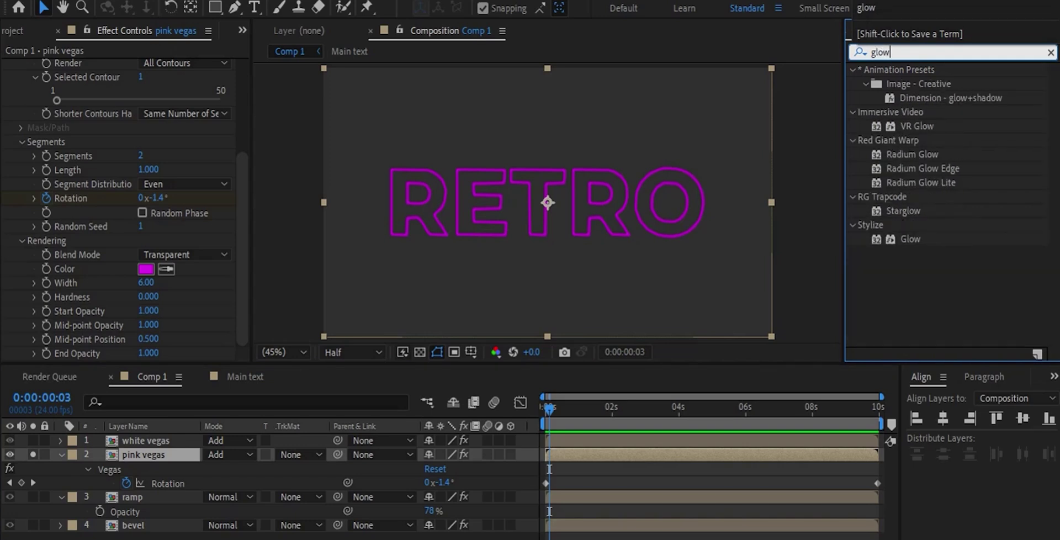
pyautogui.doubleClick(910, 238)
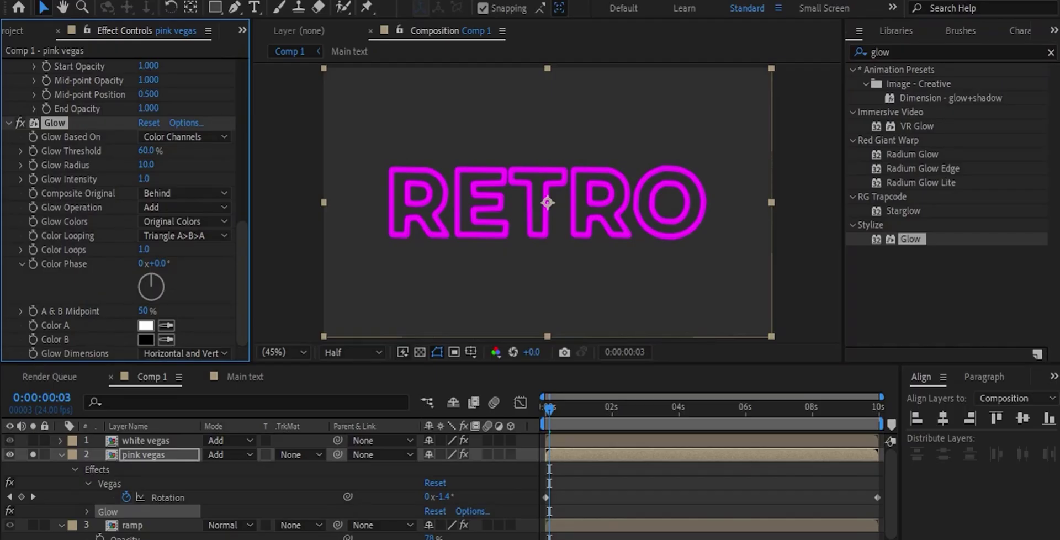
pyautogui.moveTo(146, 150); pyautogui.dragTo(153, 150)
pyautogui.moveTo(147, 164); pyautogui.dragTo(157, 164)
pyautogui.click(33, 455)
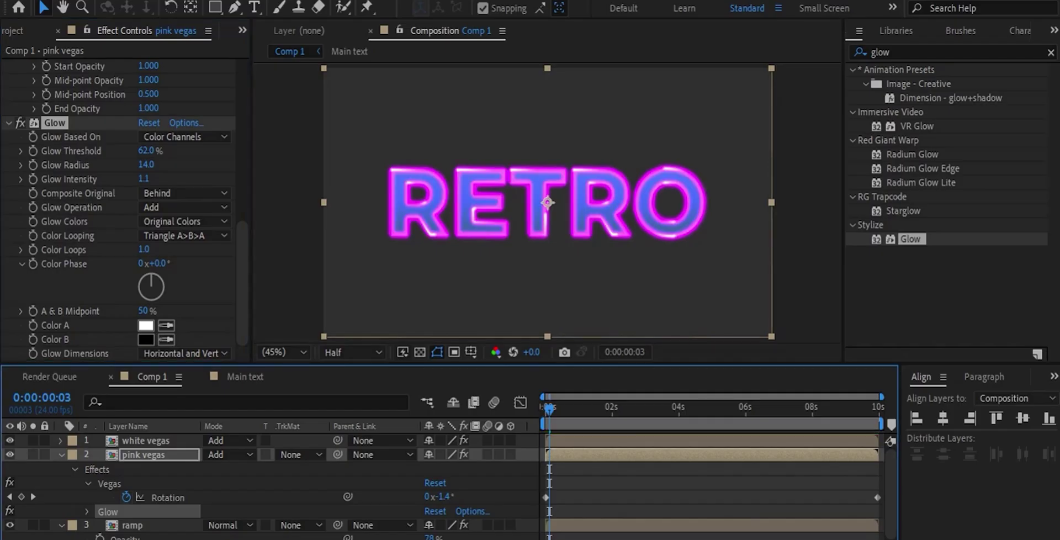
# - Move the playhead to 0:00:02:09, collapse the pink vegas layer's properties and select the bevel layer
pyautogui.scroll(-1, 441, 486)
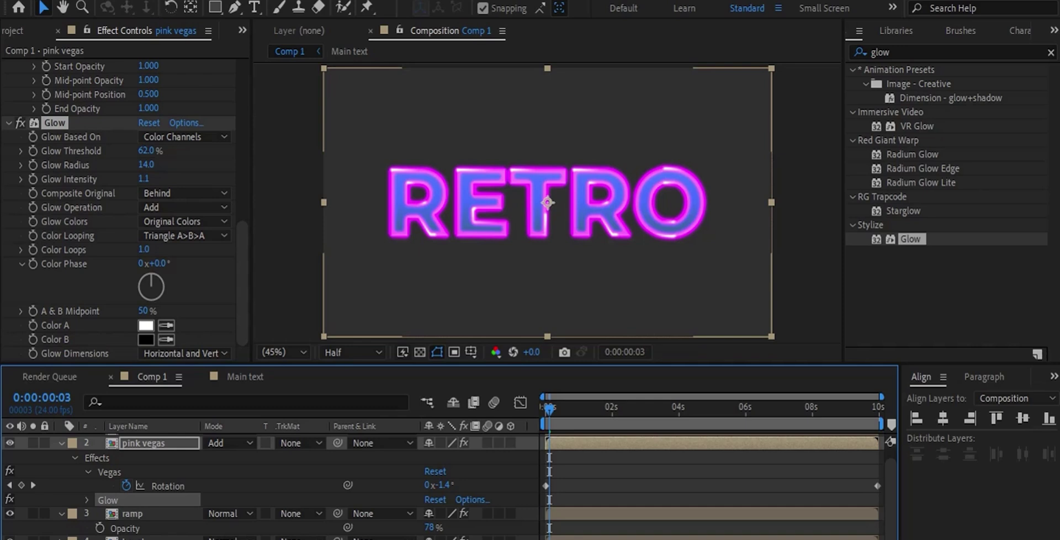
pyautogui.scroll(5, 119, 210)
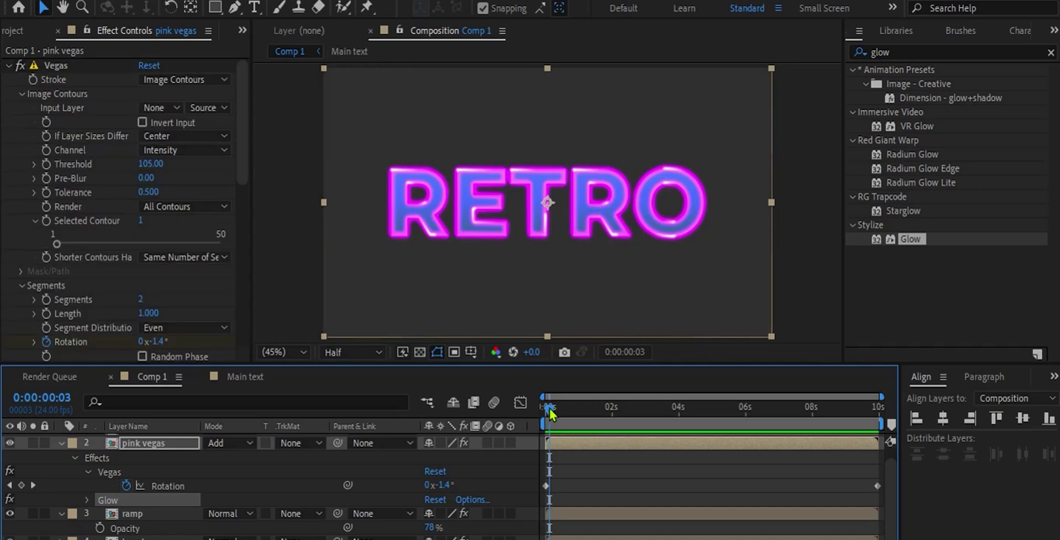
pyautogui.moveTo(559, 409); pyautogui.dragTo(627, 441)
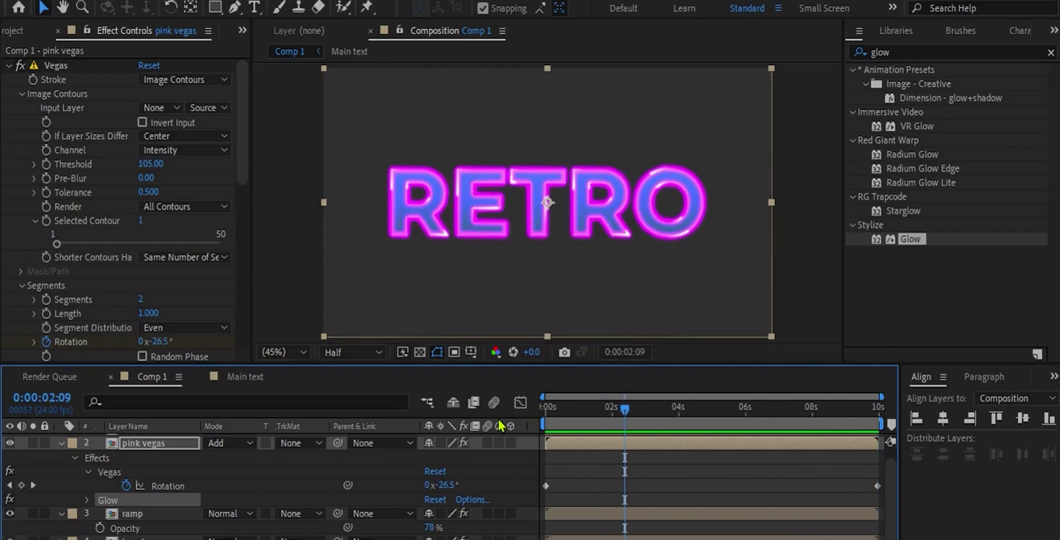
pyautogui.click(544, 201)
pyautogui.click(62, 443)
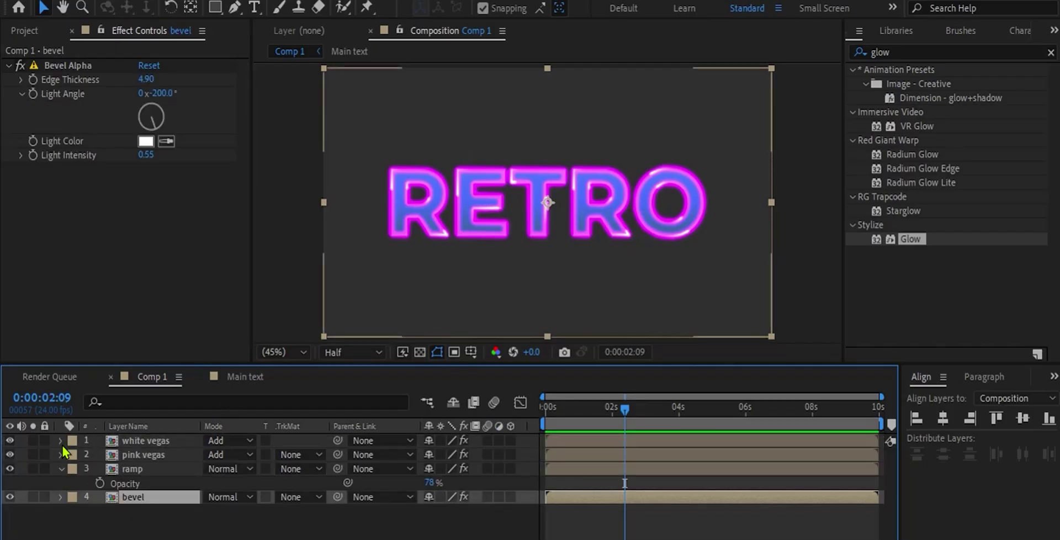
# - Collapse the ramp layer's properties and pre-compose the white vegas, pink vegas, ramp and bevel layers as Full text
pyautogui.click(61, 469)
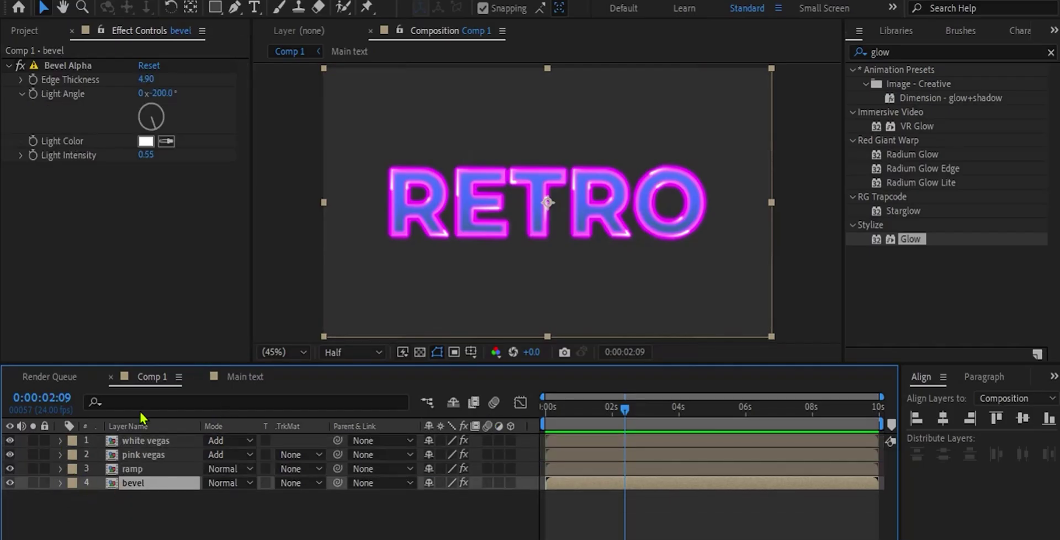
pyautogui.moveTo(126, 531); pyautogui.dragTo(177, 446)
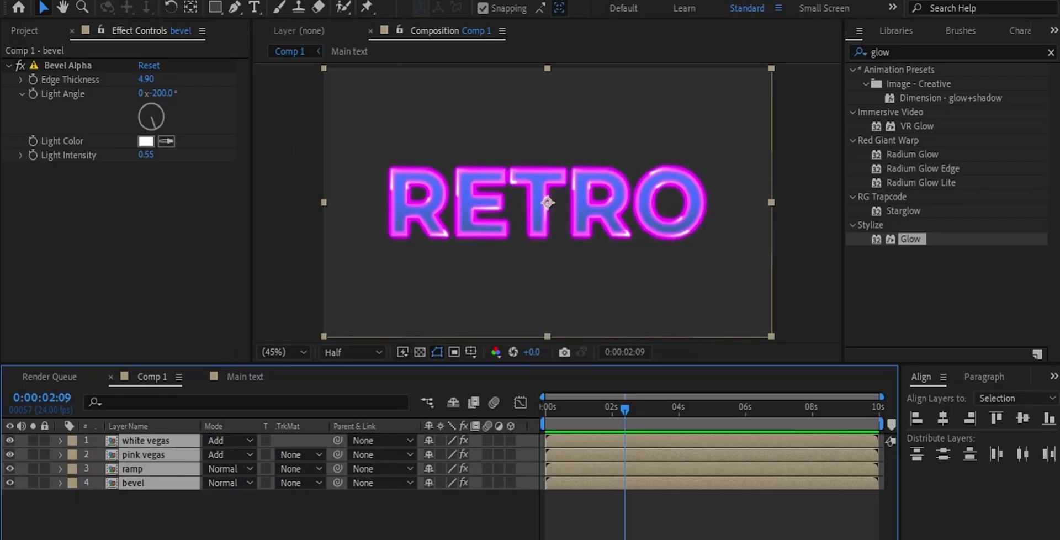
pyautogui.rightClick(117, 468)
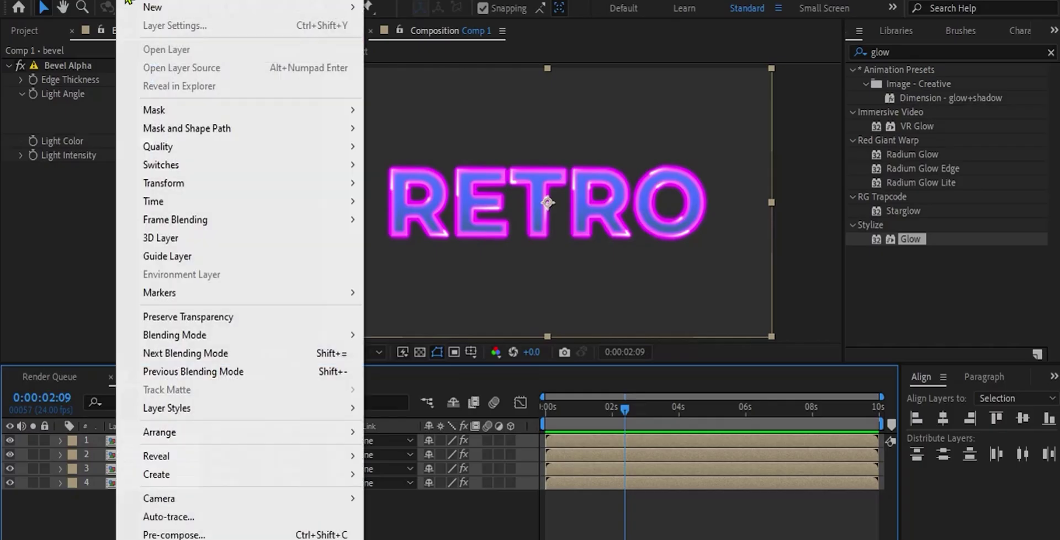
pyautogui.click(200, 535)
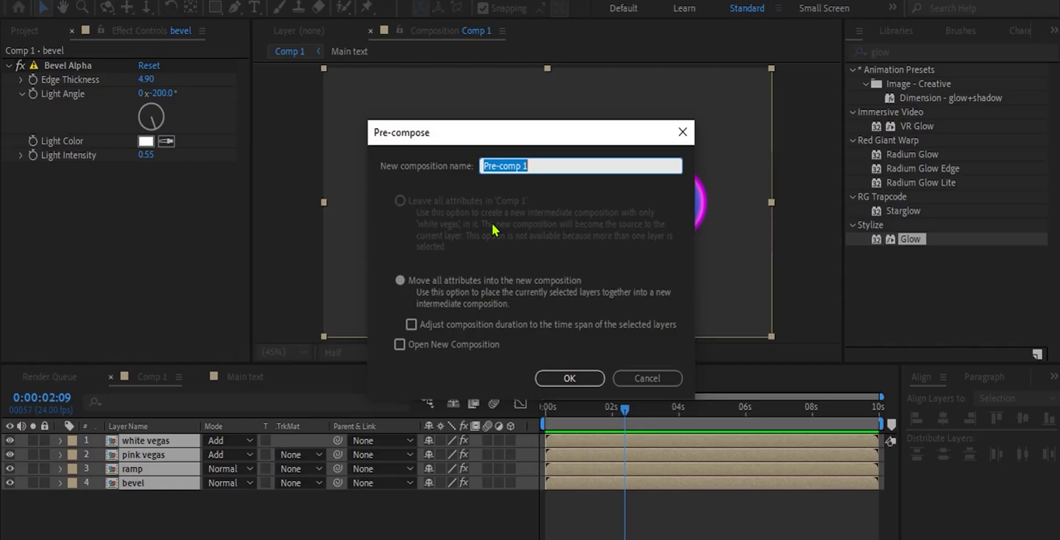
pyautogui.write('Full text')
pyautogui.click(569, 378)
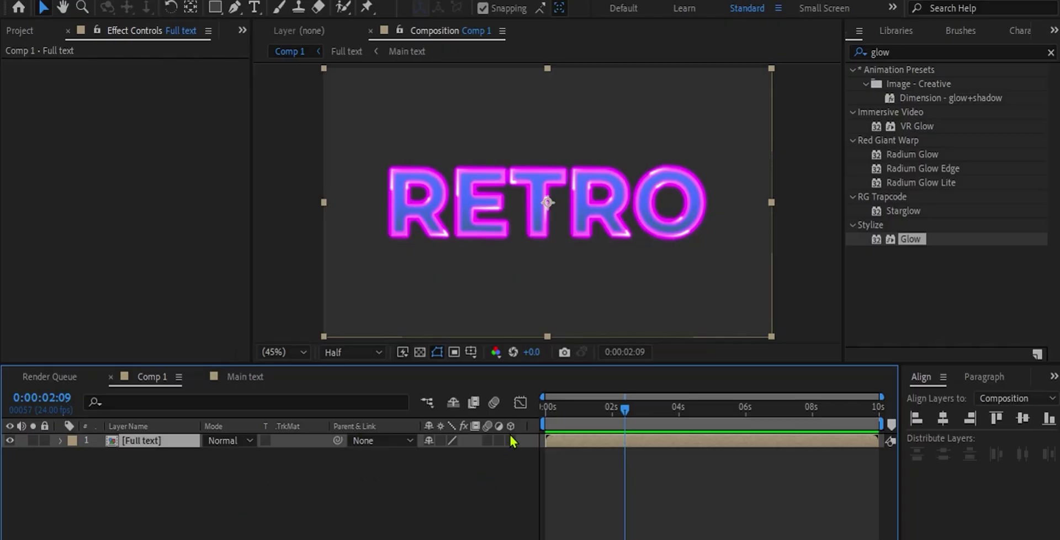
# - Make the Full text layer 3D and add Position and Orientation keyframes at 0:00:03:23
pyautogui.hotkey('ctrl', 'shift', 'a')
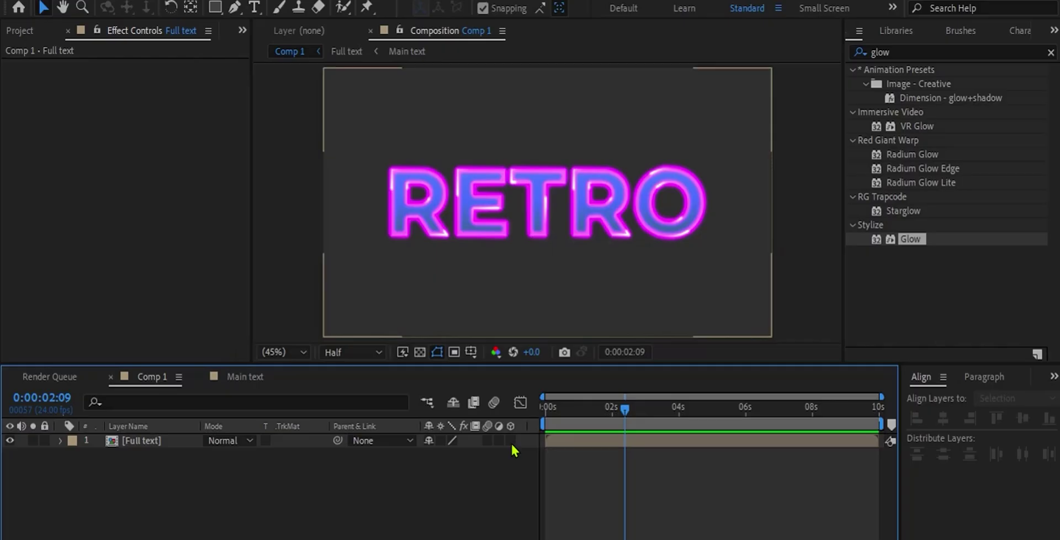
pyautogui.click(511, 443)
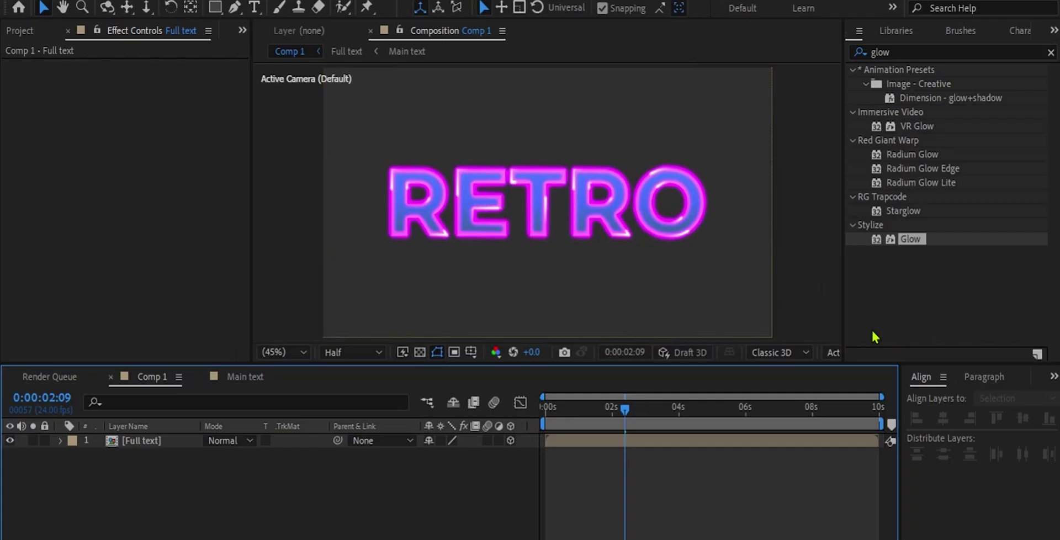
pyautogui.click(562, 437)
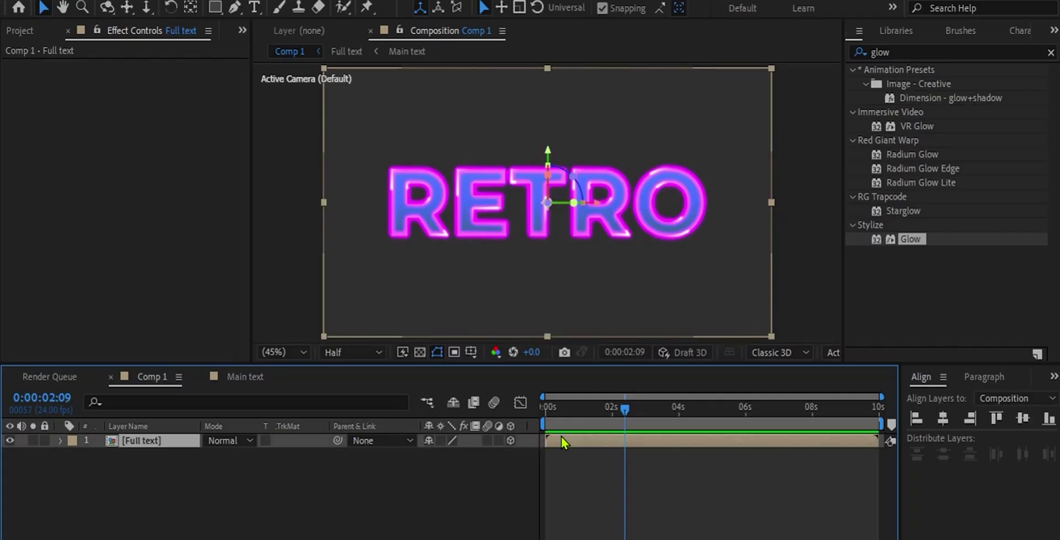
pyautogui.press('p')
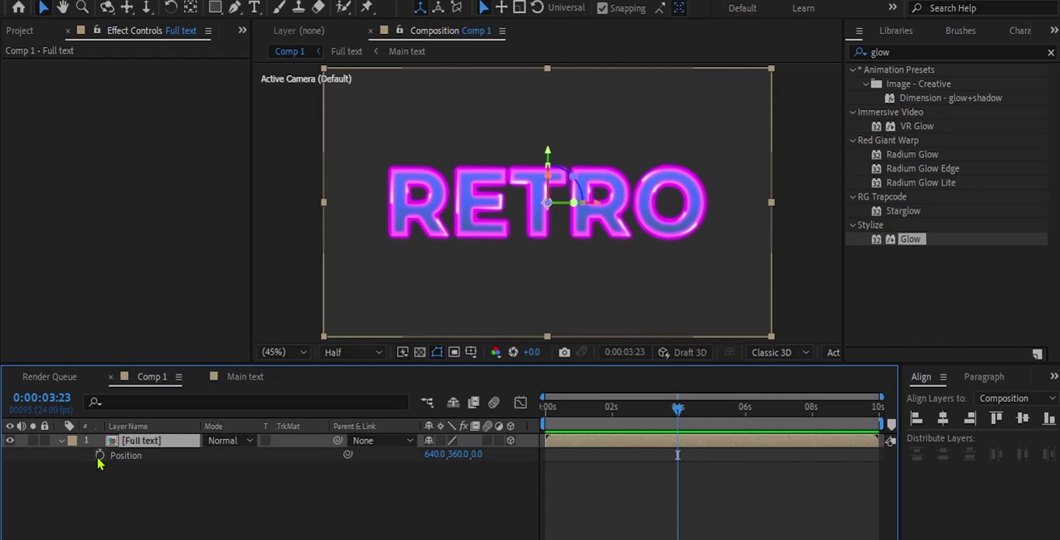
pyautogui.press('r')
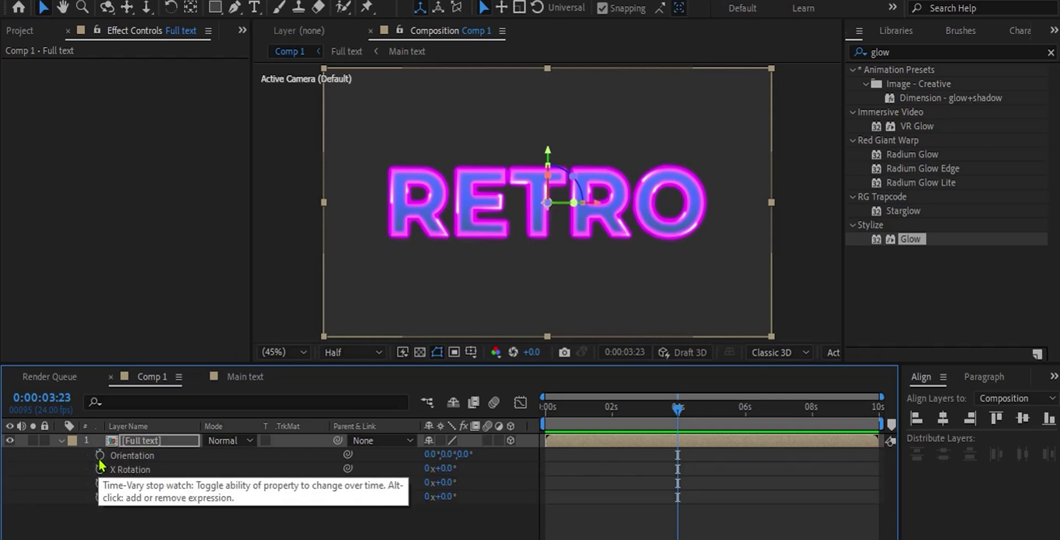
pyautogui.click(99, 456)
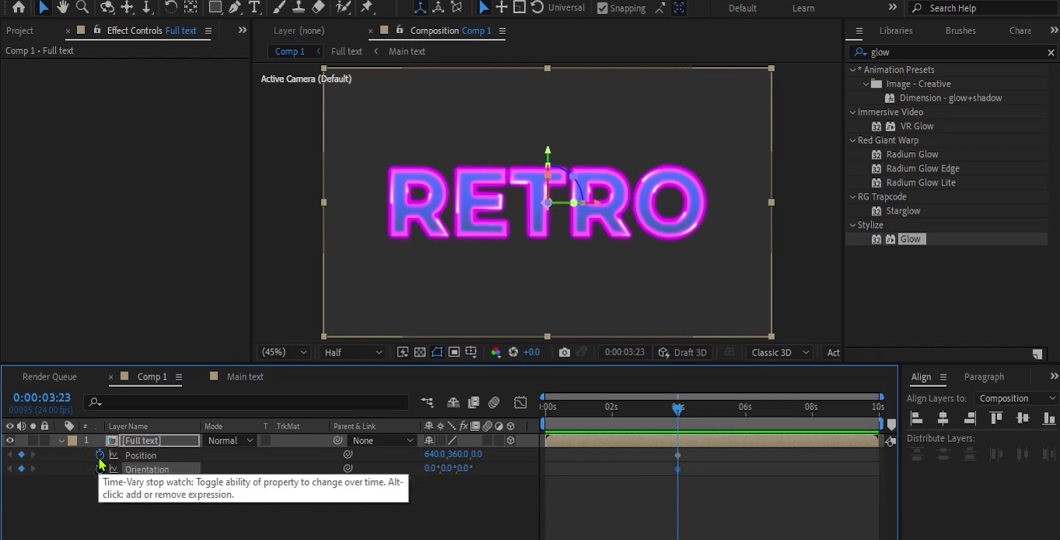
pyautogui.press('u')
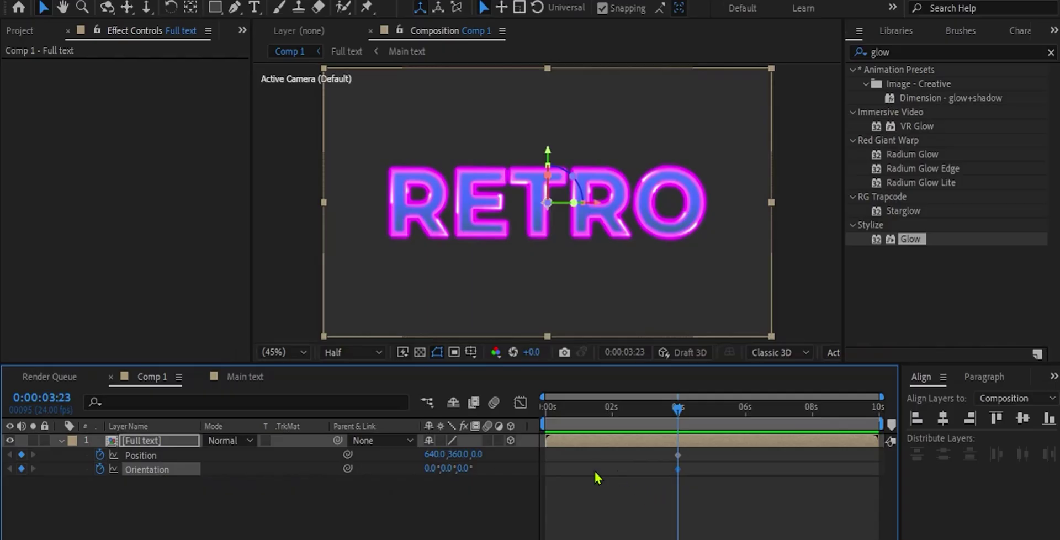
# - At 0:00:00:00, set the Full text layer's position to about 718.6, 507.8, -1779.8 and its Z orientation to 242°
pyautogui.moveTo(562, 410); pyautogui.dragTo(543, 410)
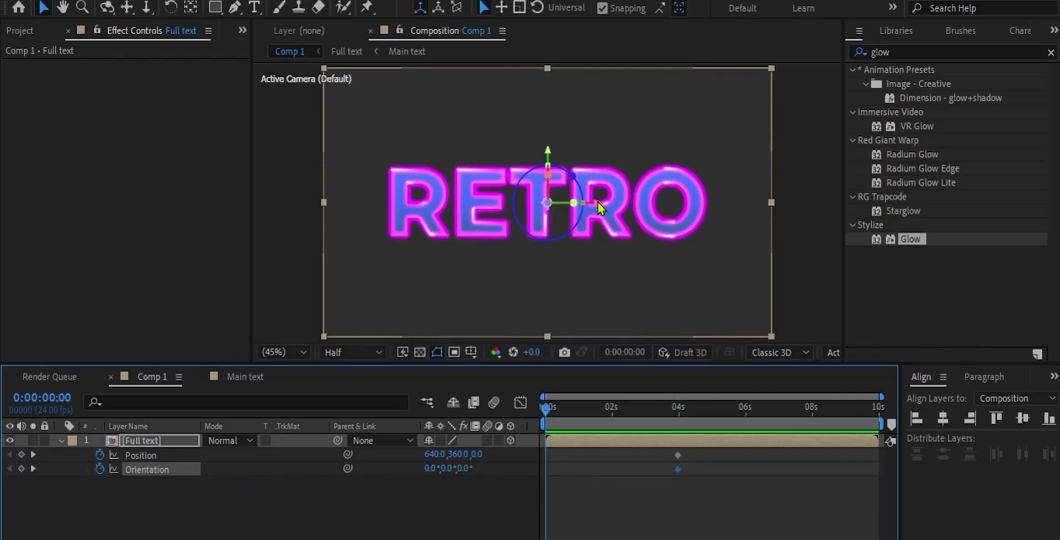
pyautogui.moveTo(547, 200); pyautogui.dragTo(591, 331)
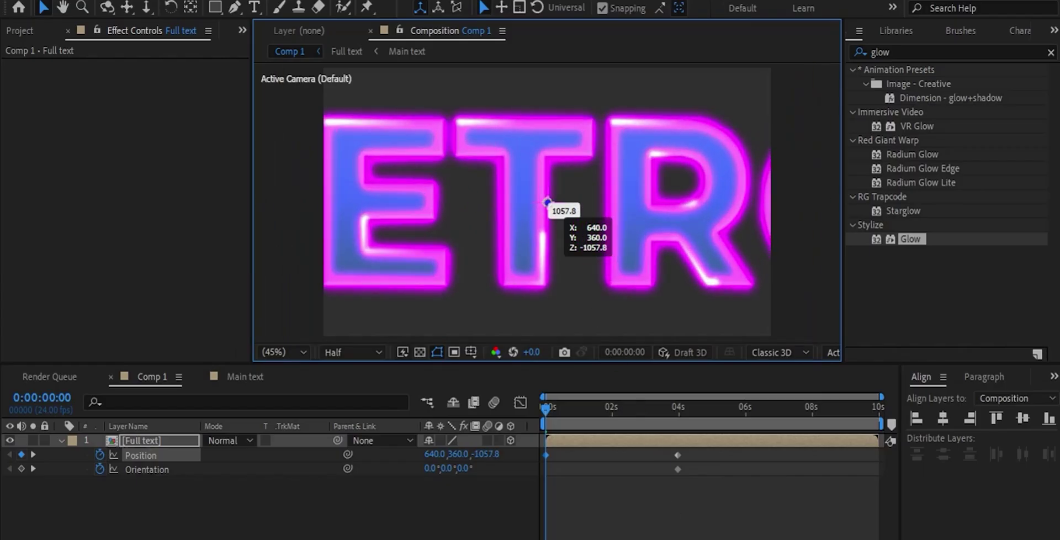
pyautogui.moveTo(547, 205); pyautogui.dragTo(637, 386)
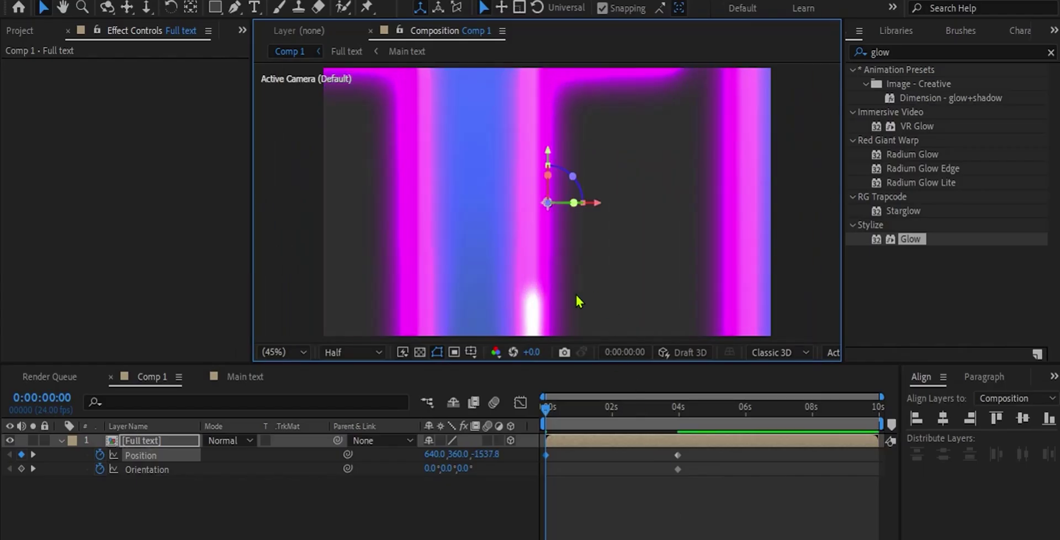
pyautogui.moveTo(462, 468); pyautogui.dragTo(505, 430)
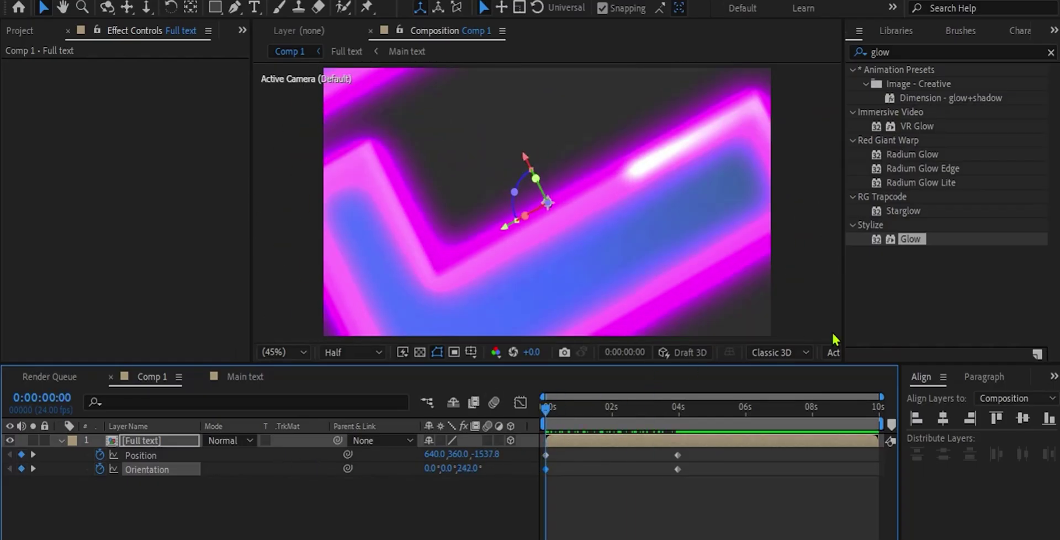
pyautogui.moveTo(525, 158); pyautogui.dragTo(613, 337)
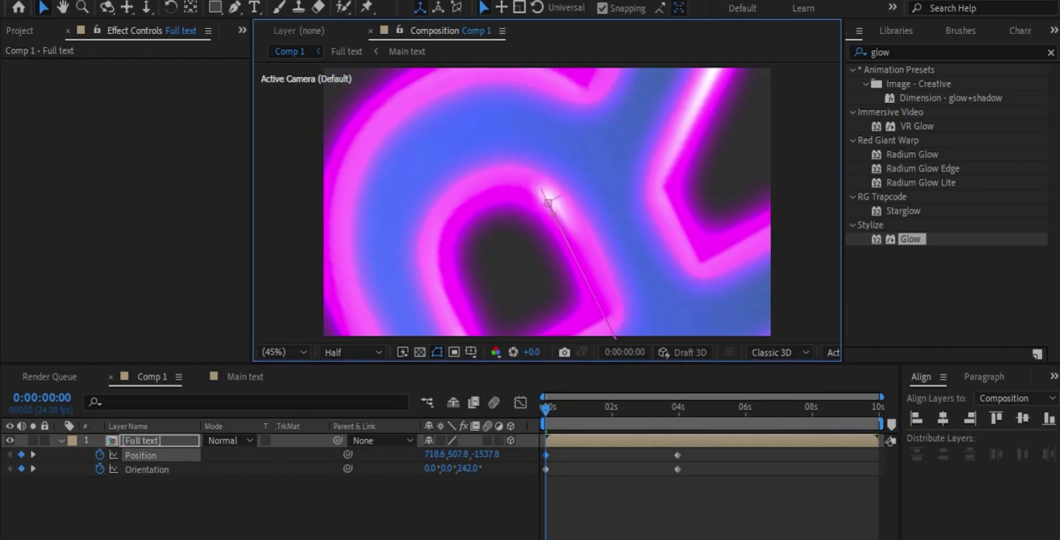
pyautogui.scroll(-2, 546, 204)
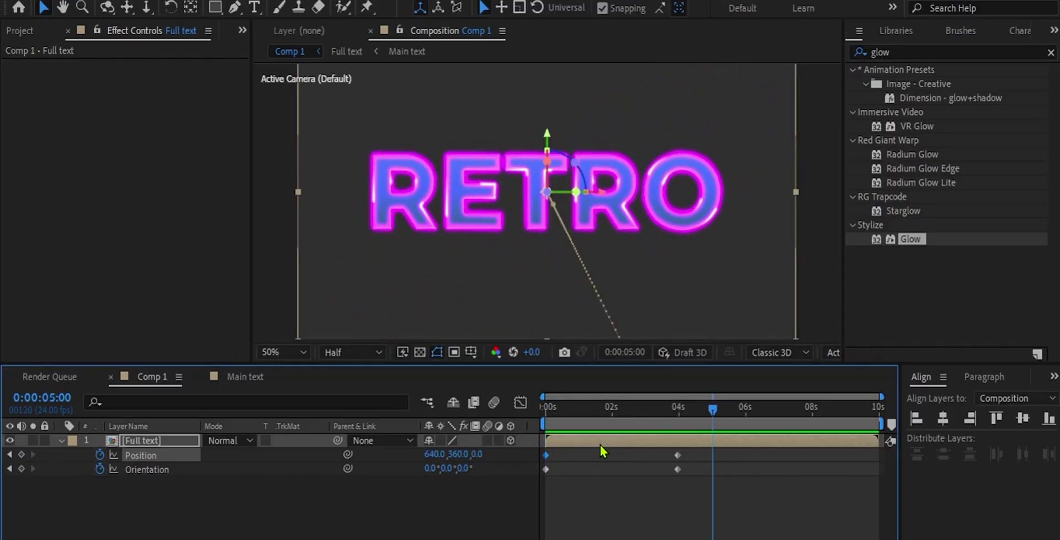
# - In the Graph Editor, ease Full text's Position speed down to 0 with a long end handle and raise the starting speed to about 1200 px/sec
pyautogui.moveTo(694, 456); pyautogui.dragTo(657, 467)
pyautogui.click(520, 402)
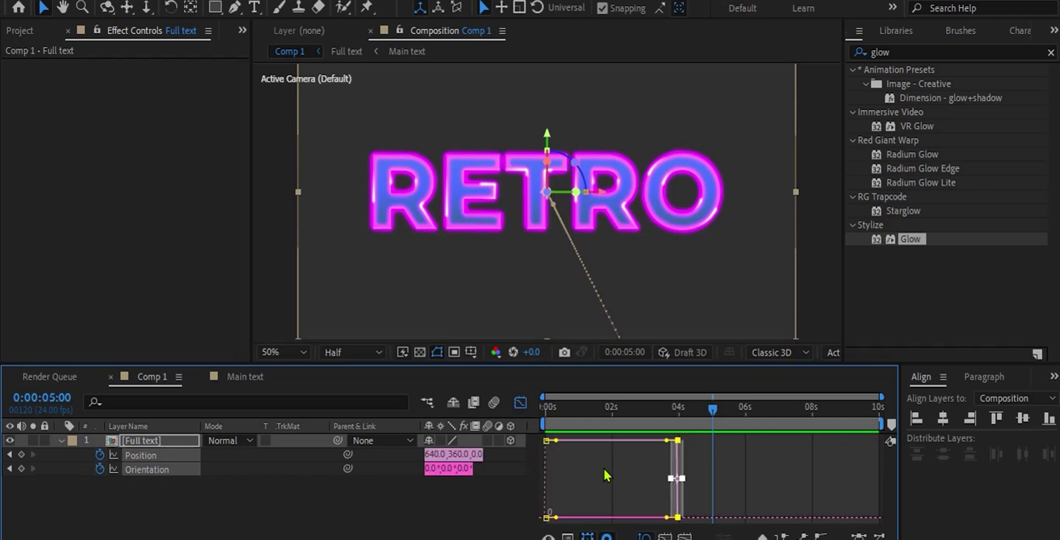
pyautogui.moveTo(596, 410); pyautogui.dragTo(697, 412)
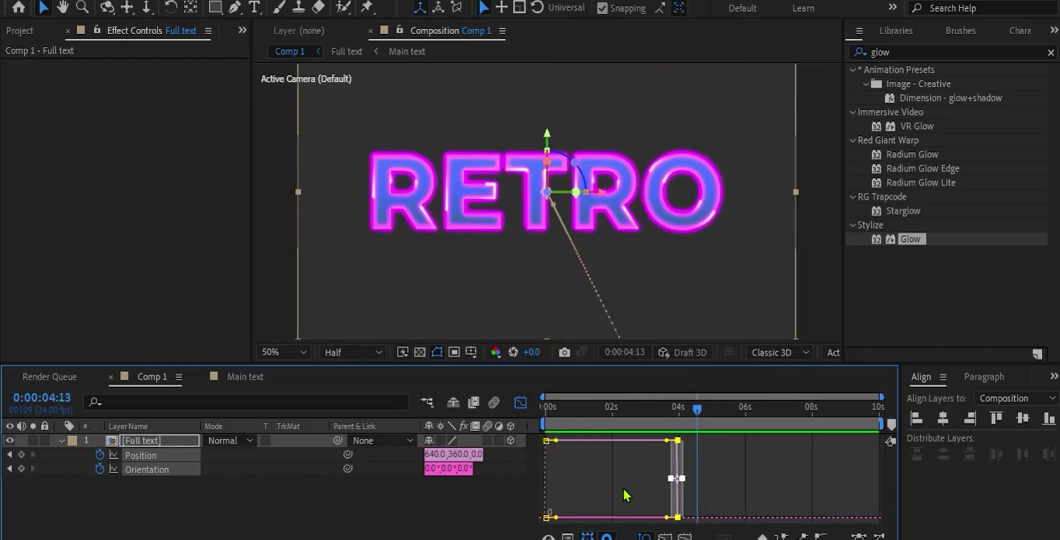
pyautogui.press('`')
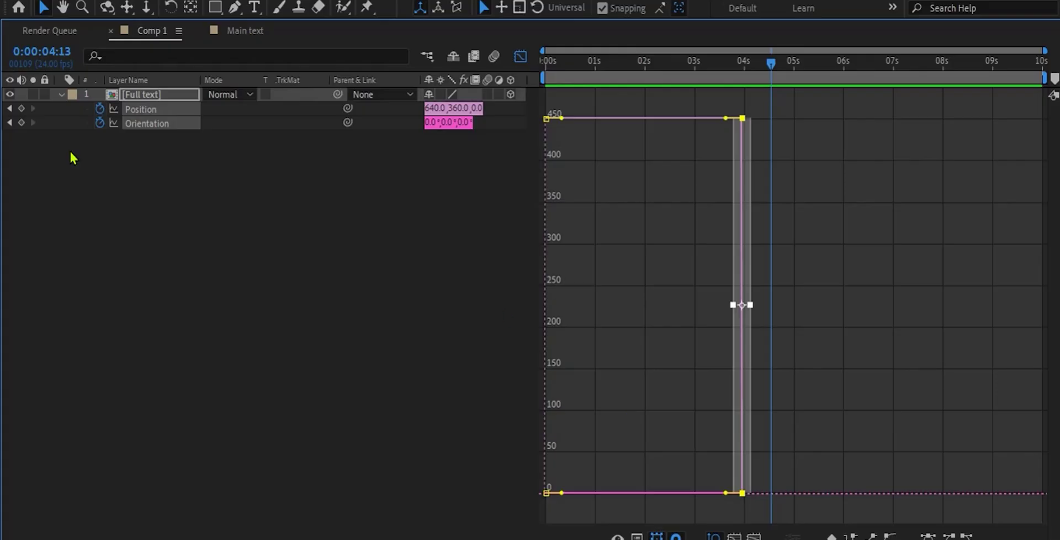
pyautogui.click(155, 110)
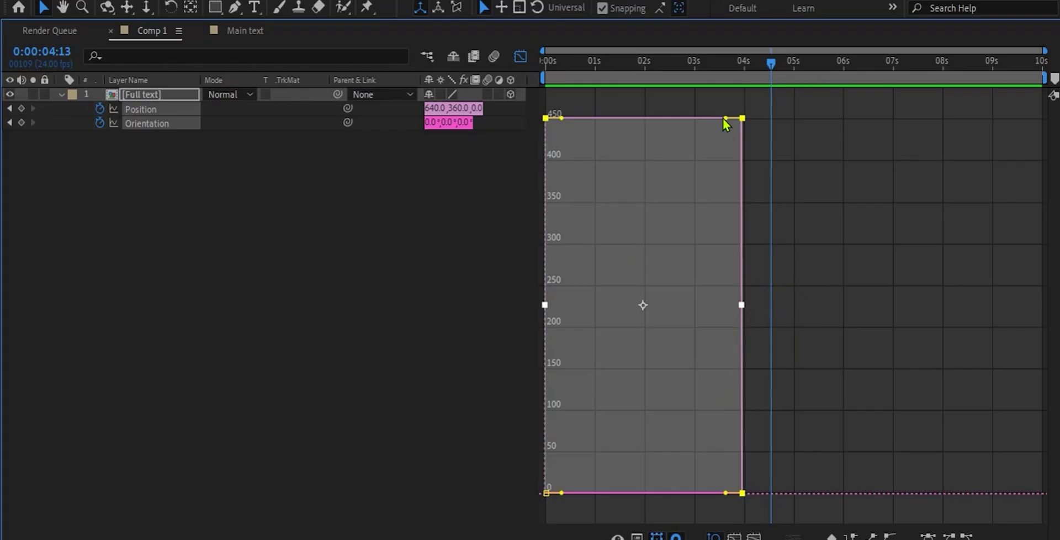
pyautogui.click(745, 116)
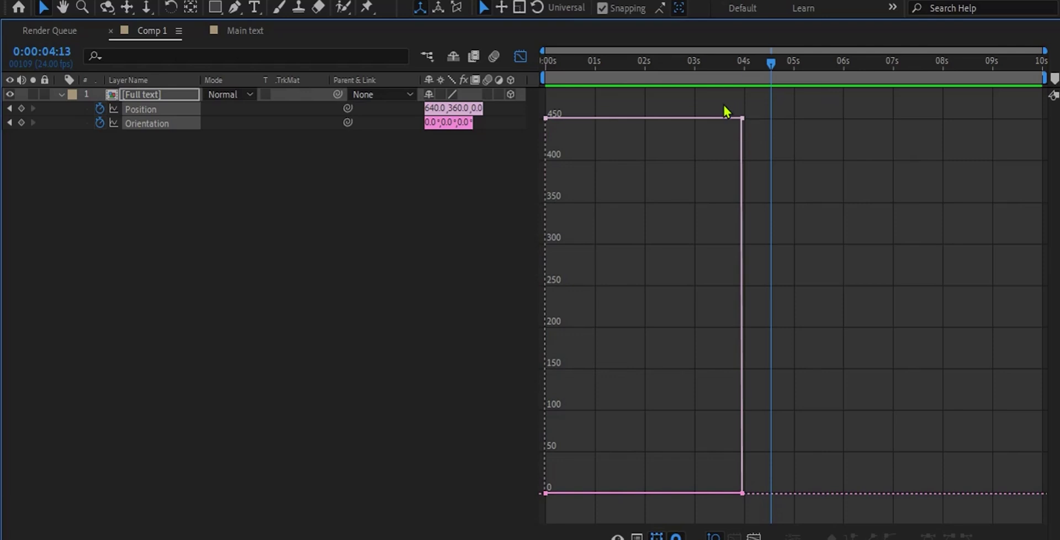
pyautogui.click(742, 119)
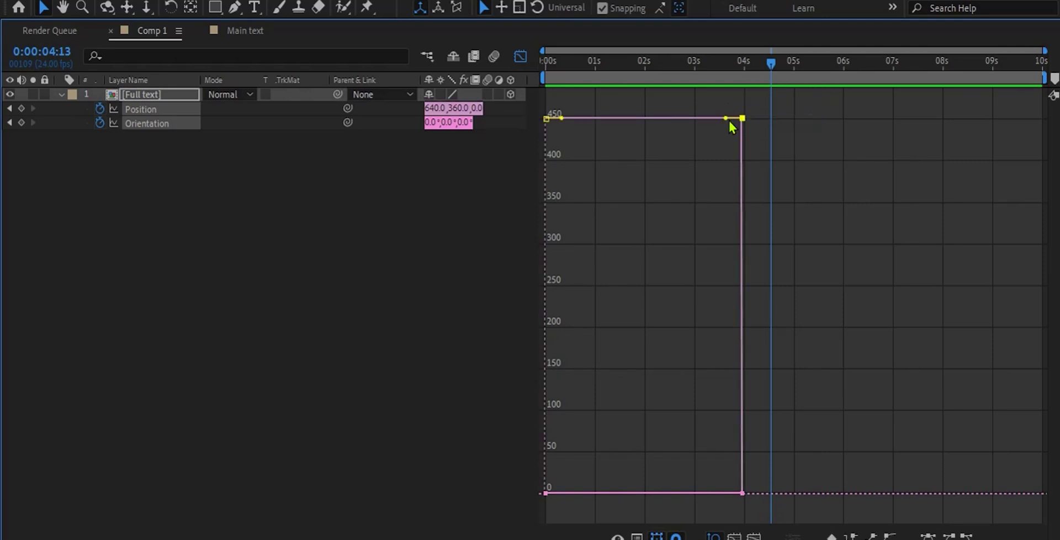
pyautogui.moveTo(724, 117); pyautogui.dragTo(715, 243)
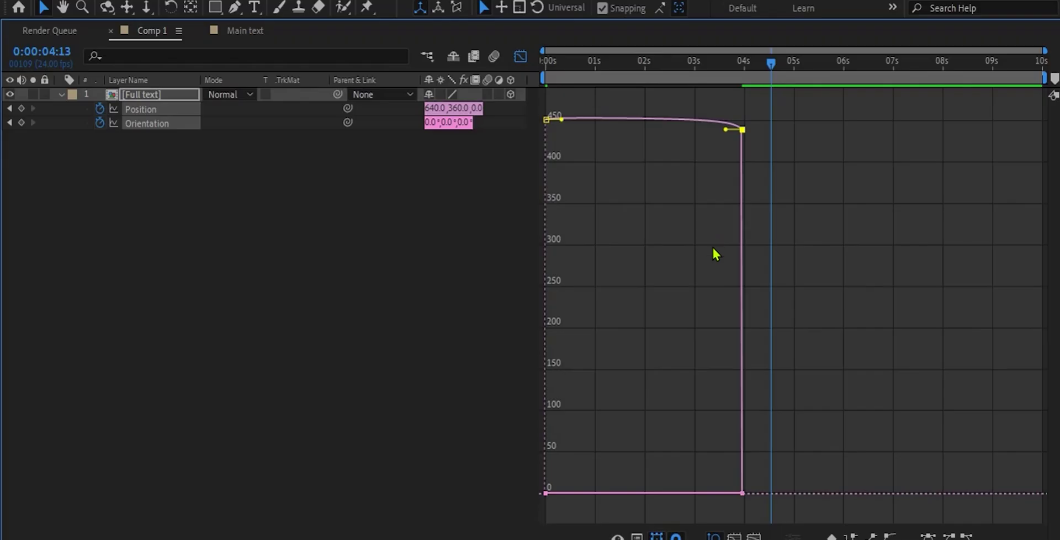
pyautogui.moveTo(725, 129); pyautogui.dragTo(649, 511)
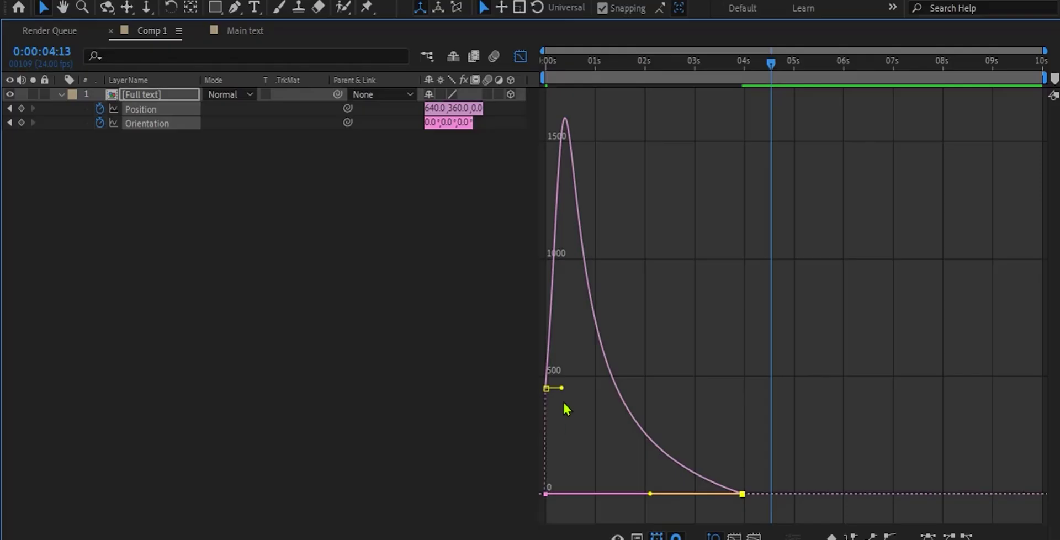
pyautogui.moveTo(562, 389); pyautogui.dragTo(570, 210)
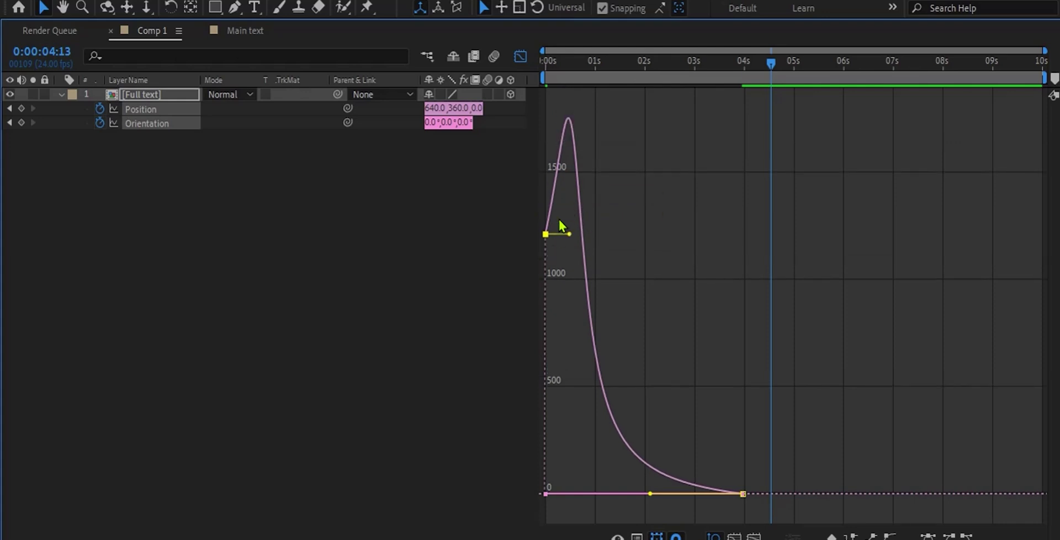
# - Preview the Full text layer's fly-in animation from the start of the composition
pyautogui.press('`')
pyautogui.press('Home')
pyautogui.press('space')
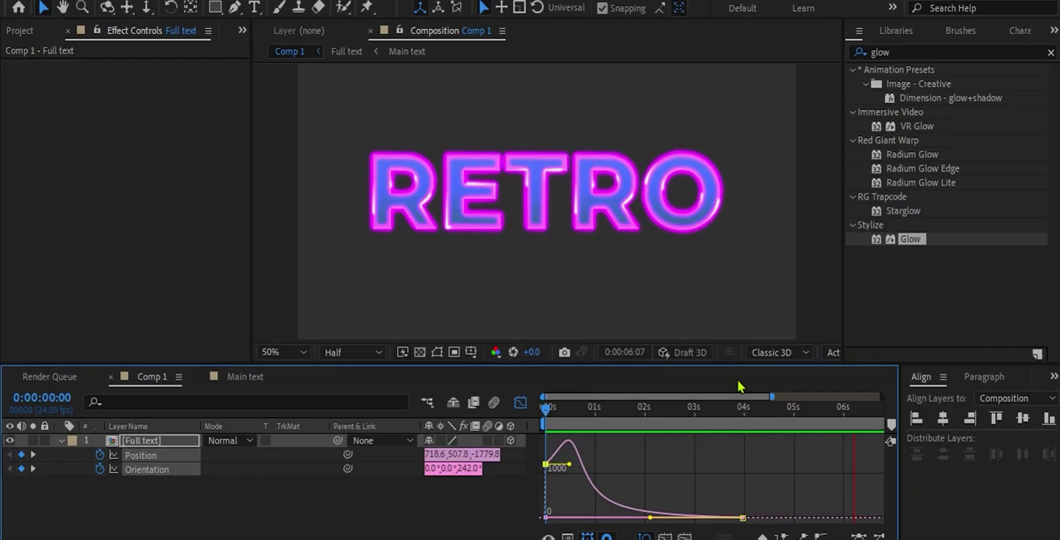
# - Ease Full text's Orientation speed down to 0 with a long end handle and raise the starting speed to about 4.2°/sec
pyautogui.press('`')
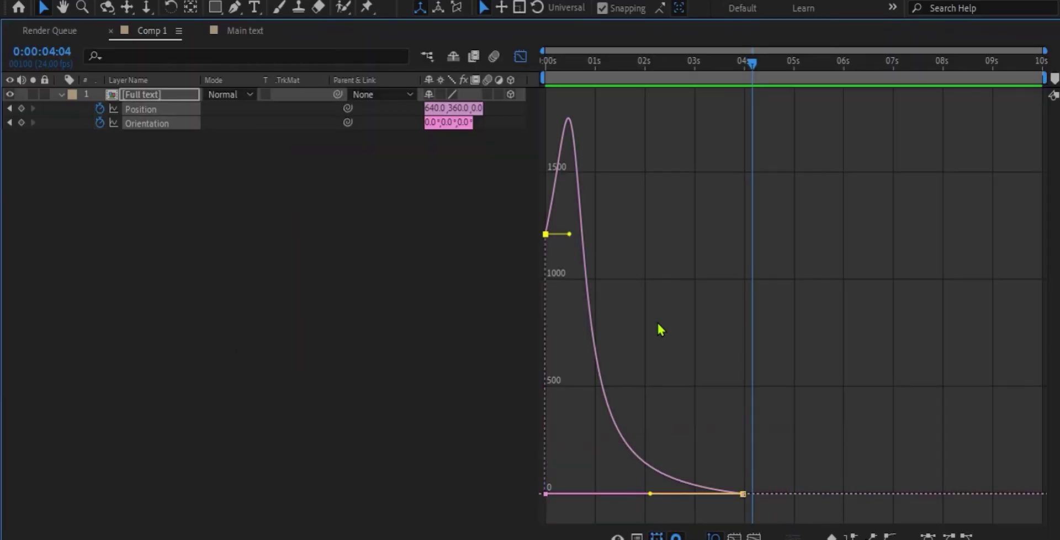
pyautogui.click(165, 124)
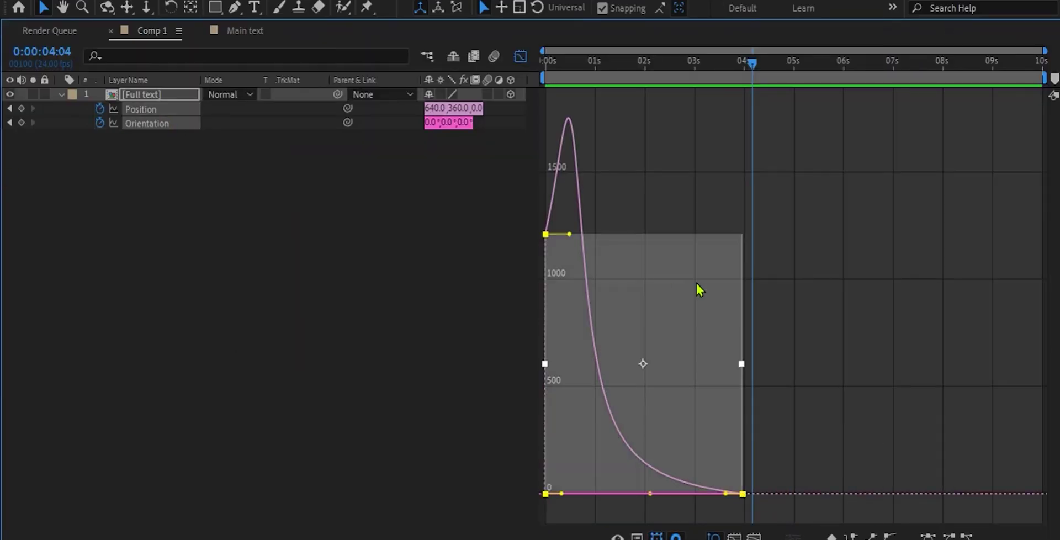
pyautogui.click(232, 197)
pyautogui.click(148, 109)
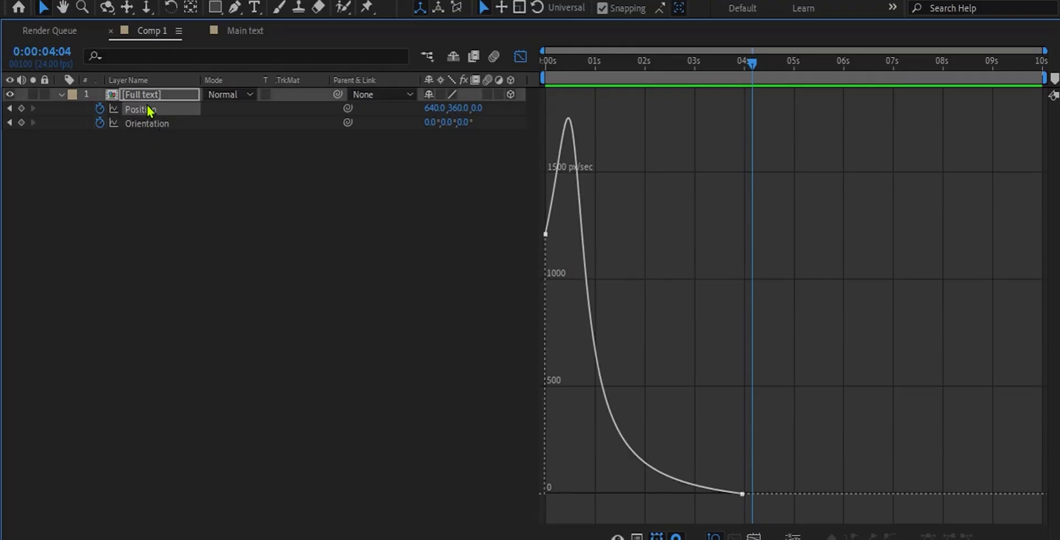
pyautogui.click(148, 123)
pyautogui.moveTo(727, 121); pyautogui.dragTo(650, 507)
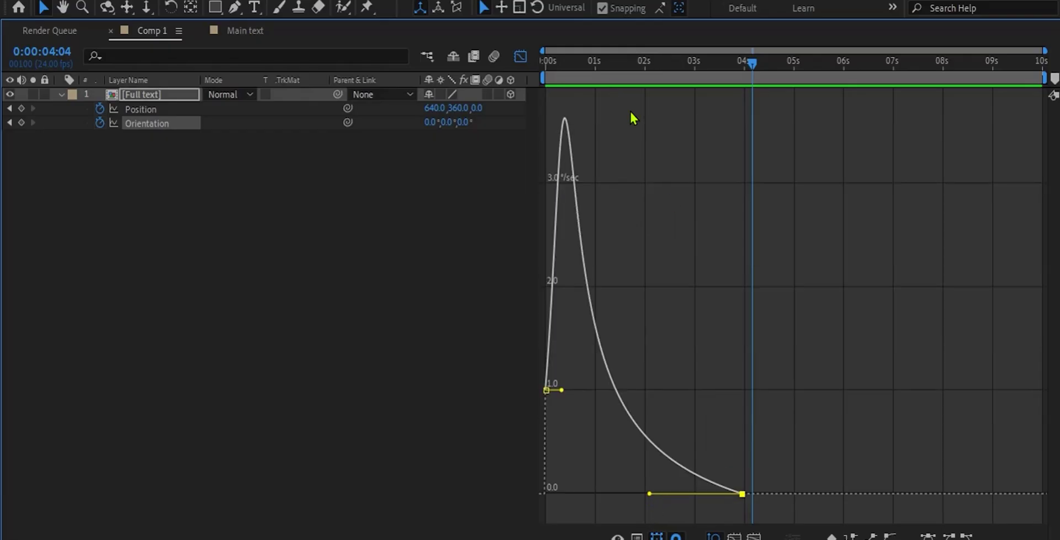
pyautogui.moveTo(562, 387); pyautogui.dragTo(558, 122)
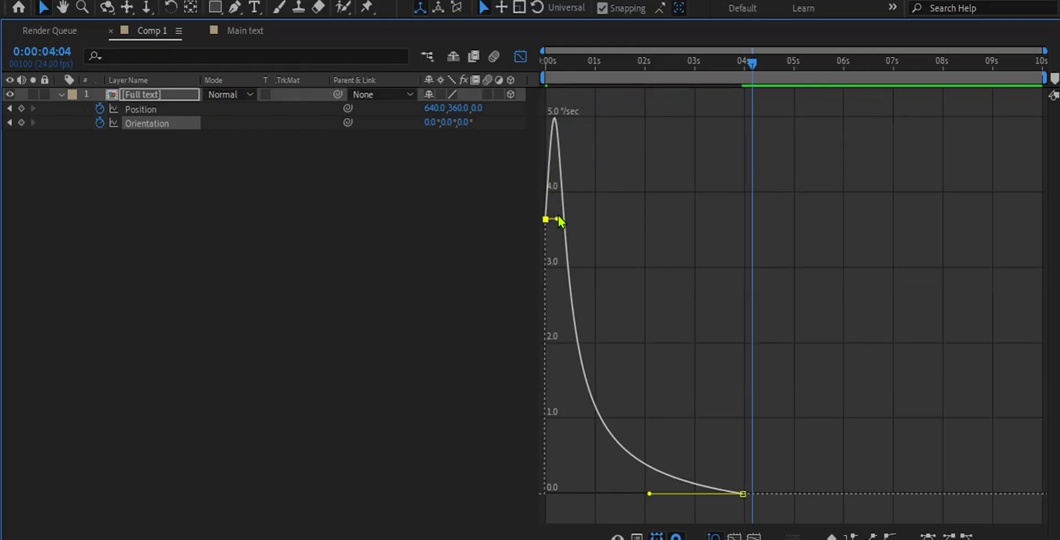
pyautogui.click(556, 197)
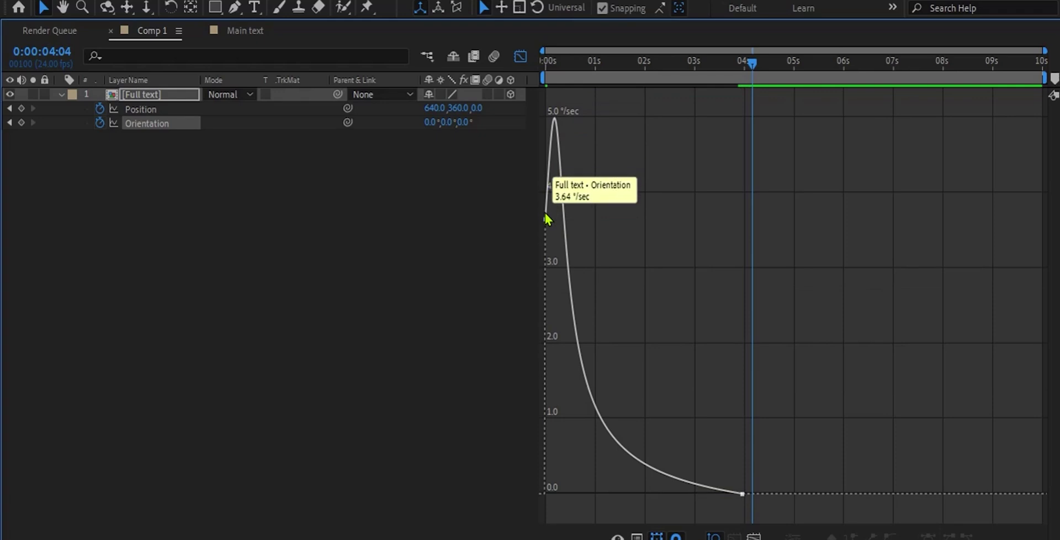
pyautogui.click(546, 219)
pyautogui.moveTo(561, 218); pyautogui.dragTo(559, 174)
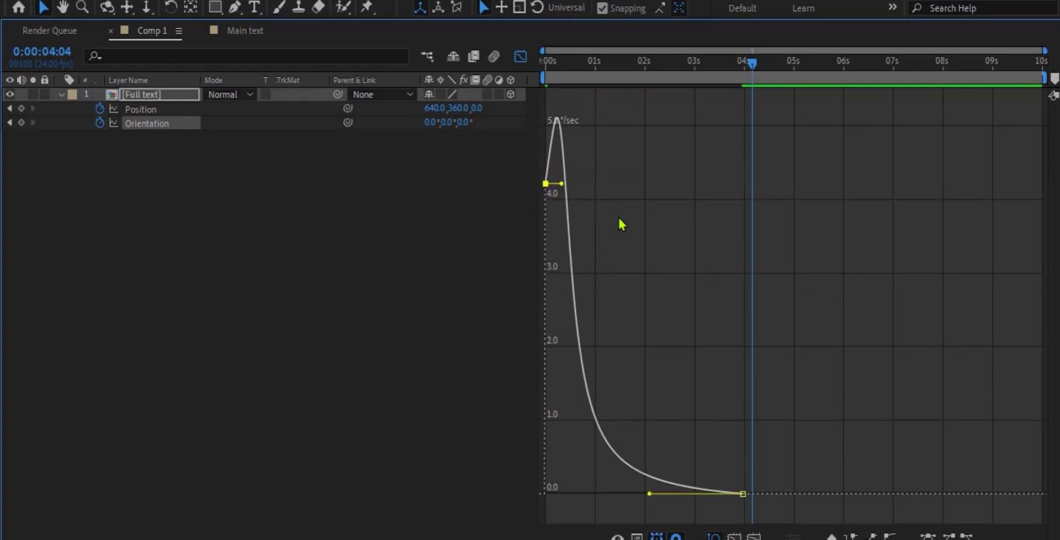
# - Preview the fly-in with the eased rotation from the start of the composition and leave the Graph Editor
pyautogui.press('`')
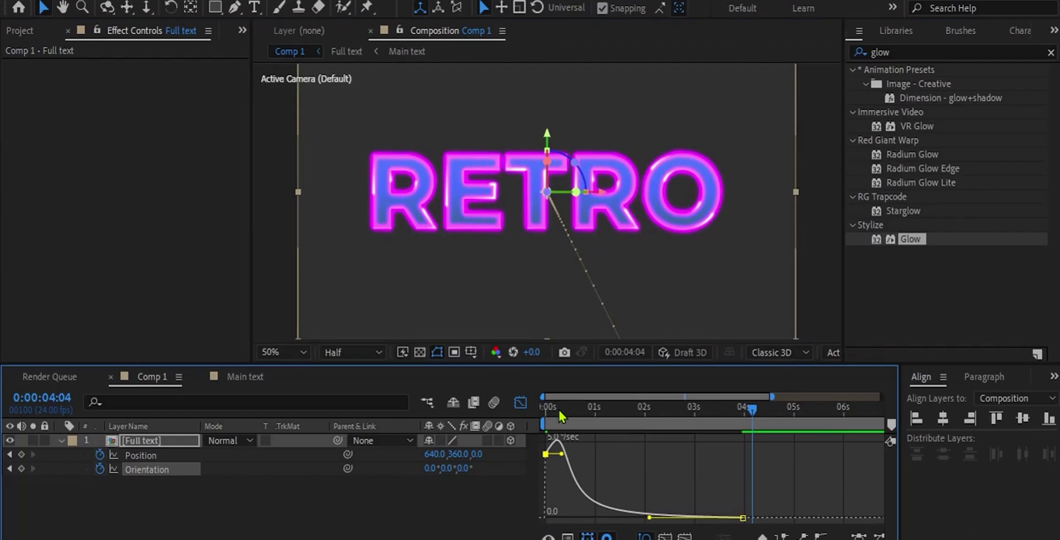
pyautogui.moveTo(559, 417); pyautogui.dragTo(533, 403)
pyautogui.press('space')
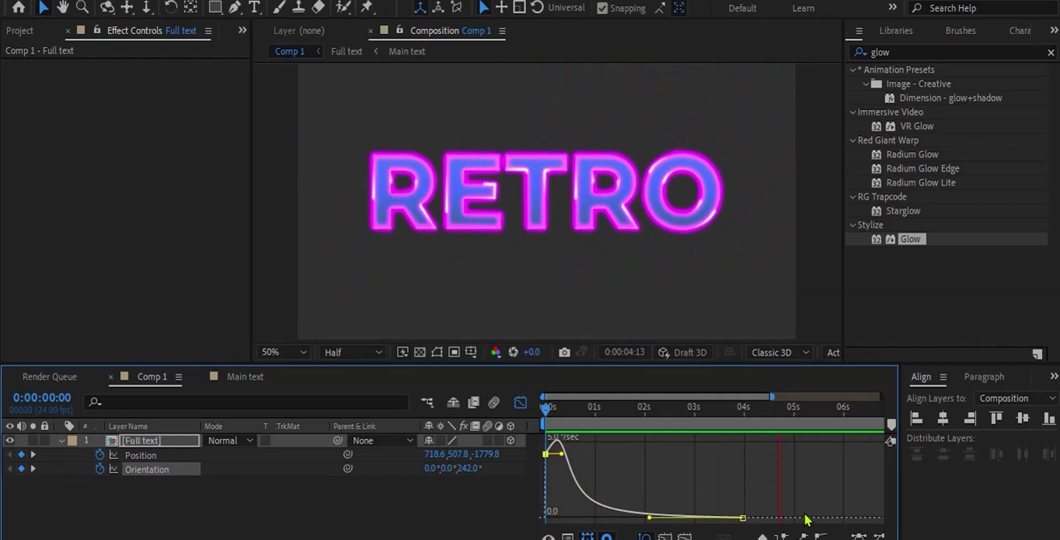
pyautogui.press('space')
pyautogui.click(520, 404)
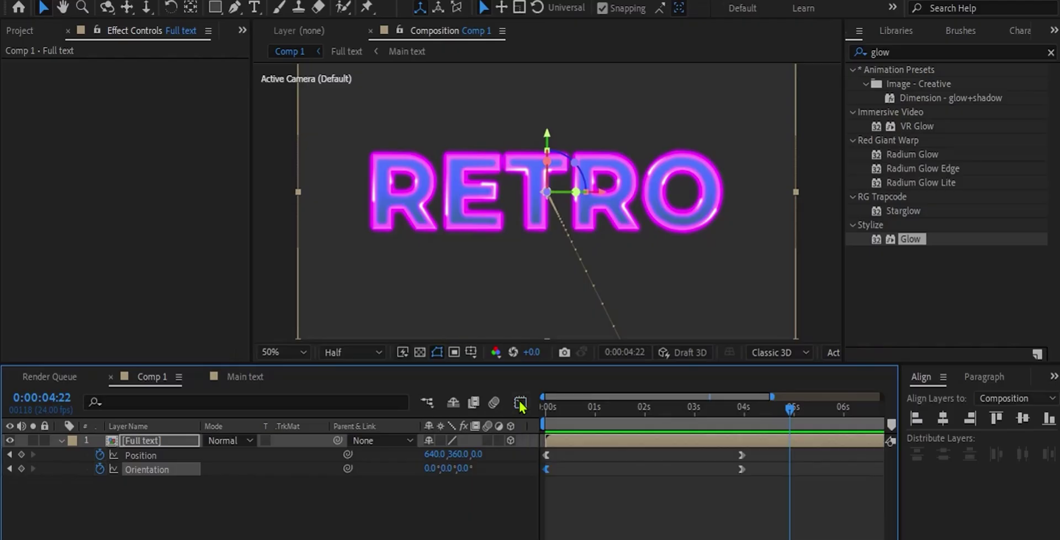
# - Create a black 1280 × 720 px solid named background and place it beneath the Full text layer
pyautogui.click(667, 507)
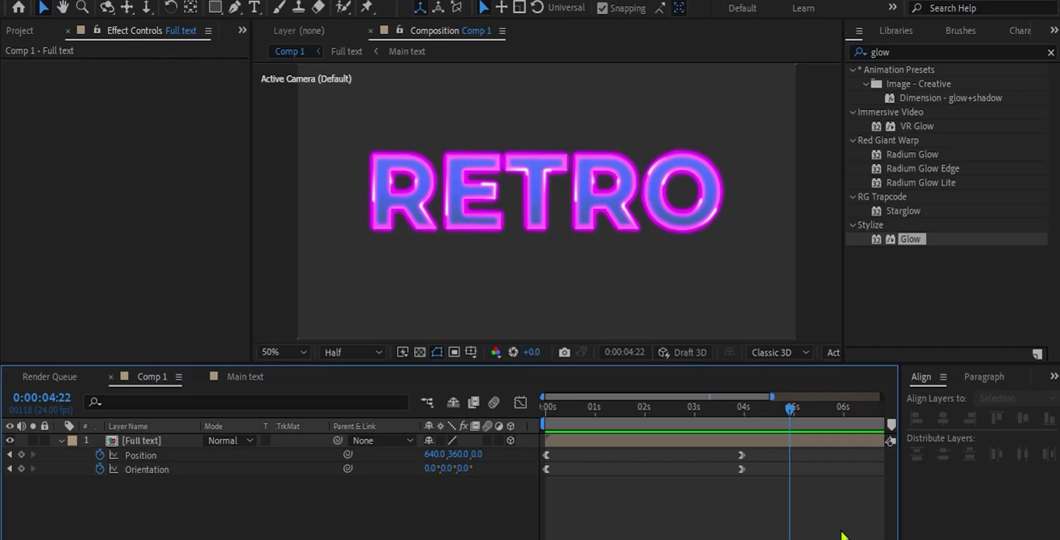
pyautogui.click(141, 1)
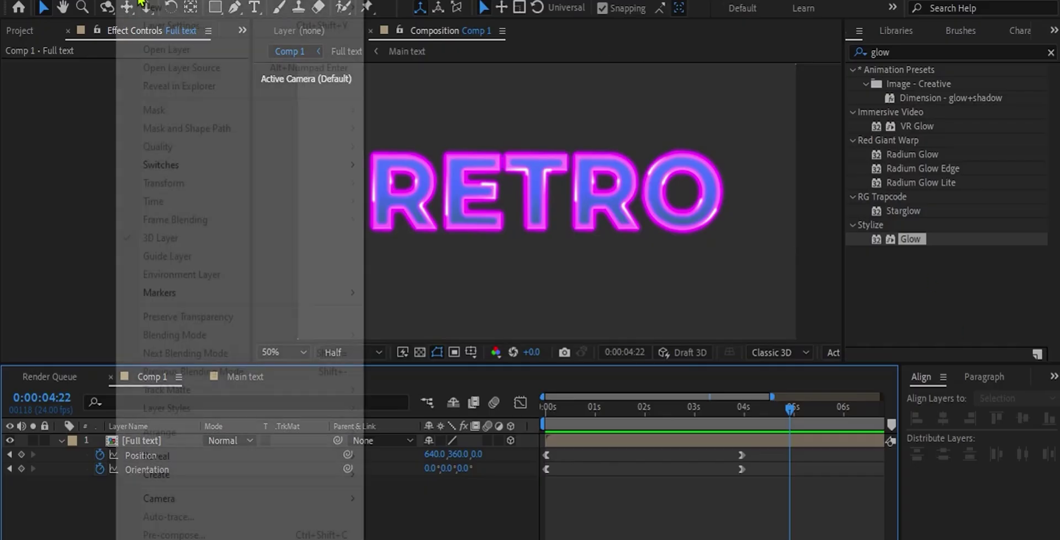
pyautogui.moveTo(178, 12)
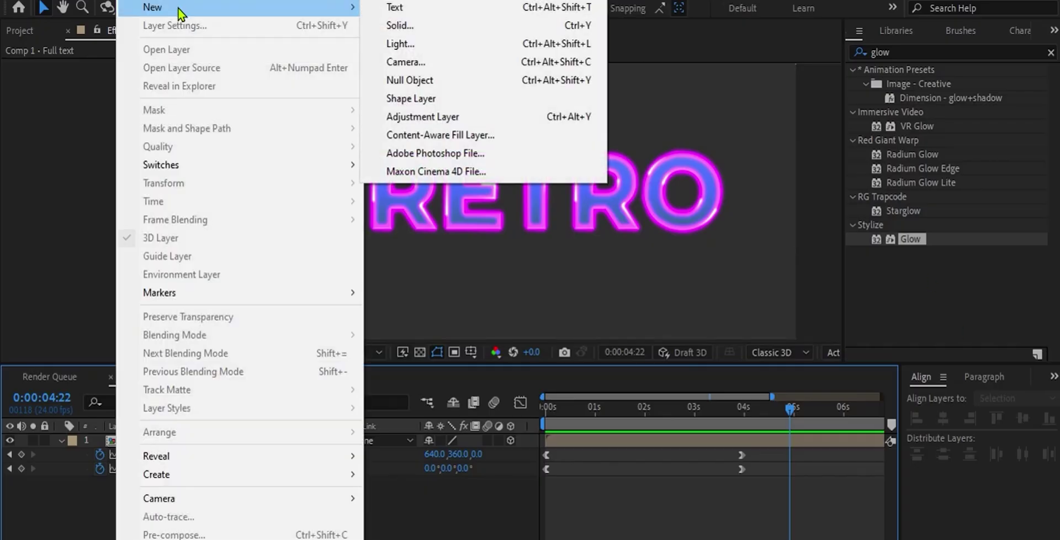
pyautogui.click(409, 32)
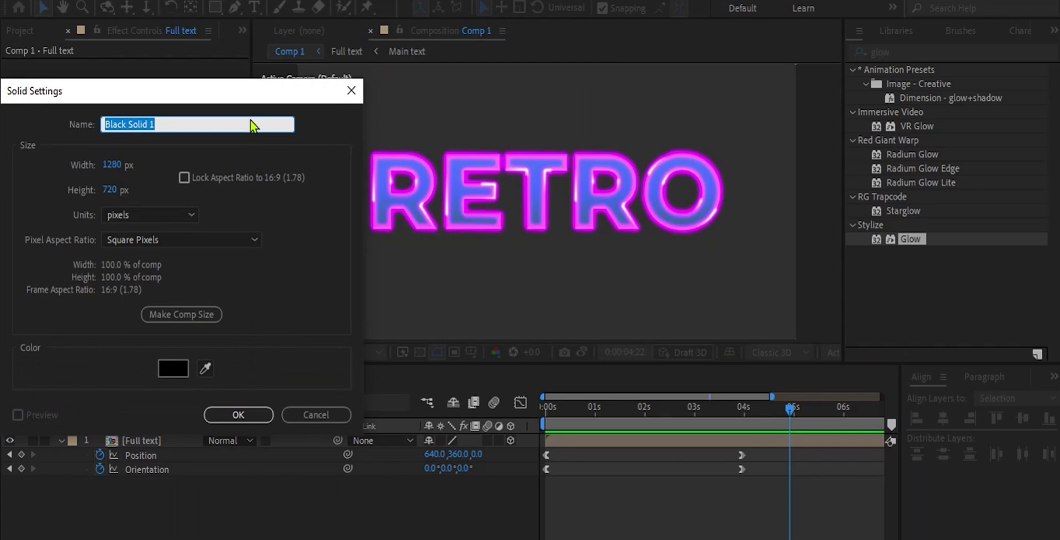
pyautogui.write('background')
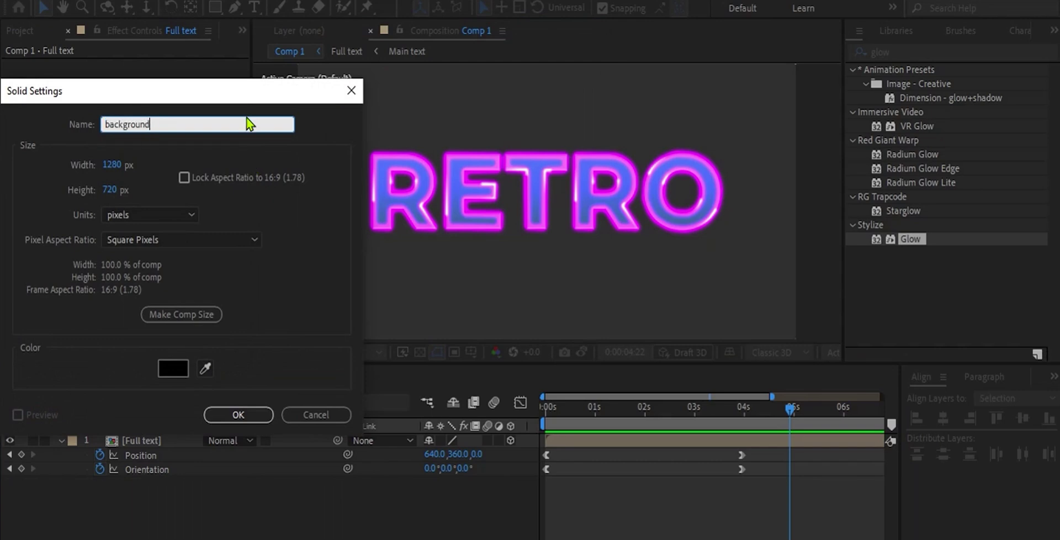
pyautogui.click(221, 410)
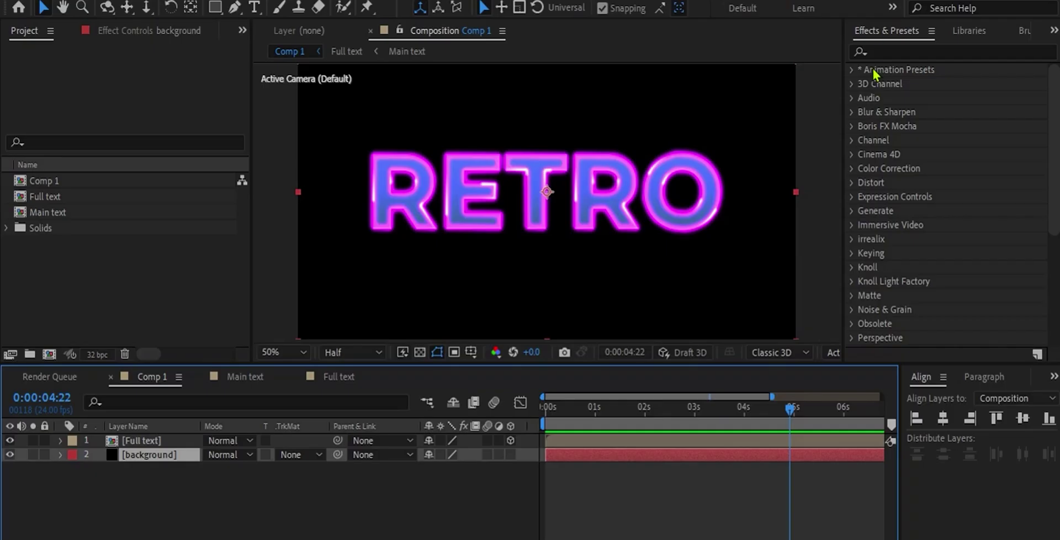
# - Apply the Gradient Ramp effect to the background layer and set its start color to 1B3A4F
pyautogui.click(898, 65)
pyautogui.click(899, 56)
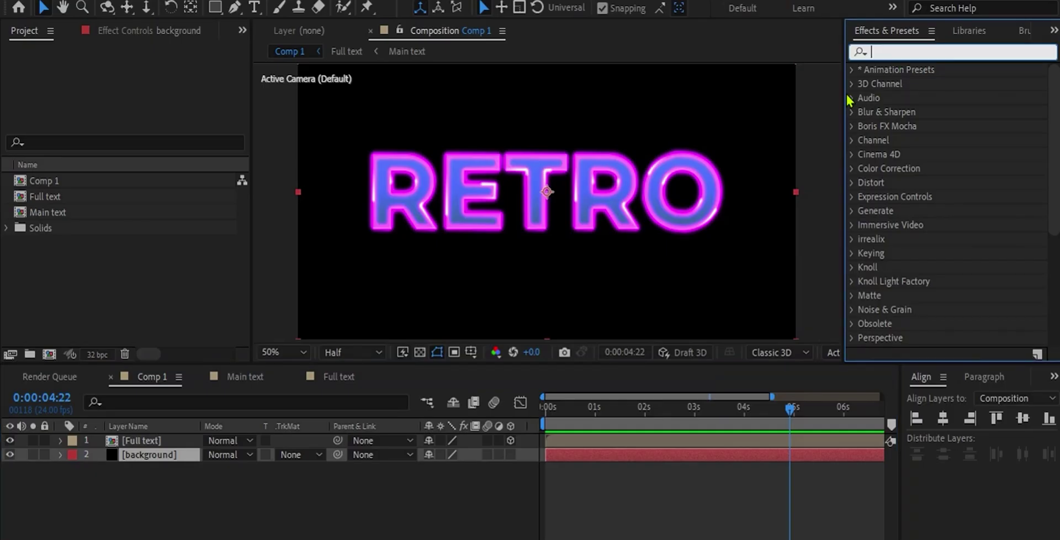
pyautogui.write('ramp')
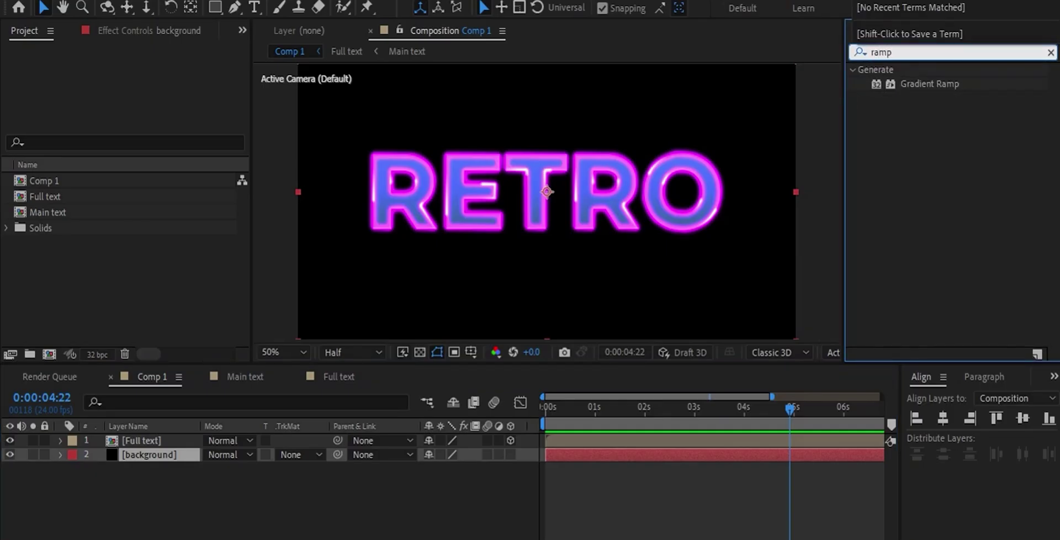
pyautogui.doubleClick(935, 84)
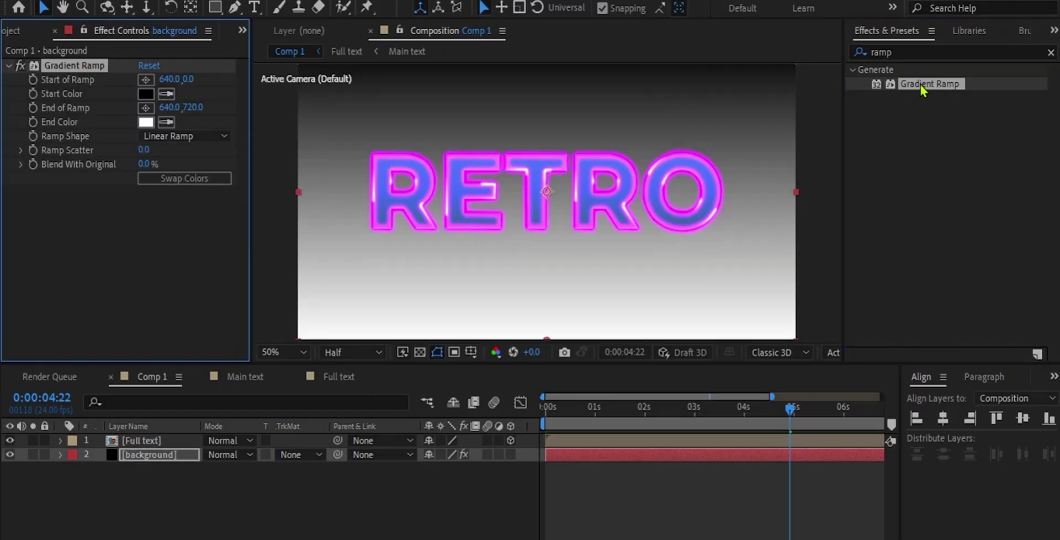
pyautogui.click(146, 93)
pyautogui.click(224, 426)
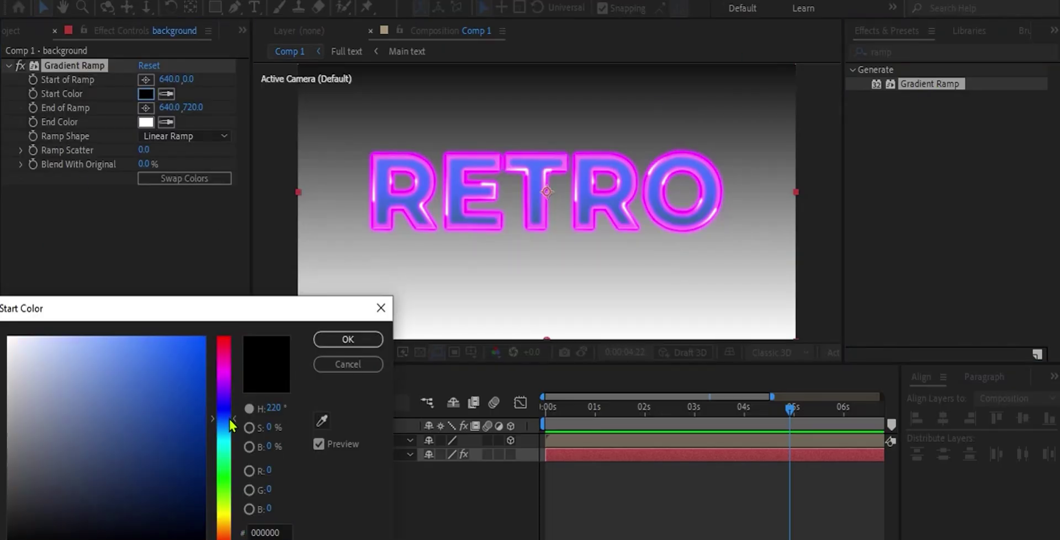
pyautogui.click(186, 397)
pyautogui.moveTo(187, 399); pyautogui.dragTo(175, 401)
pyautogui.click(288, 533)
pyautogui.write('1B')
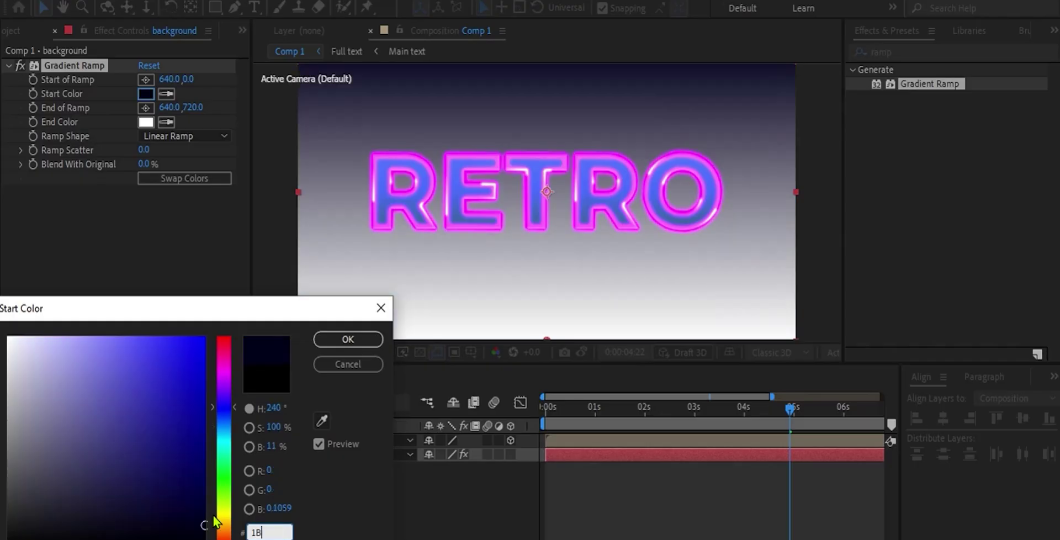
pyautogui.write('3A4F')
pyautogui.press('Return')
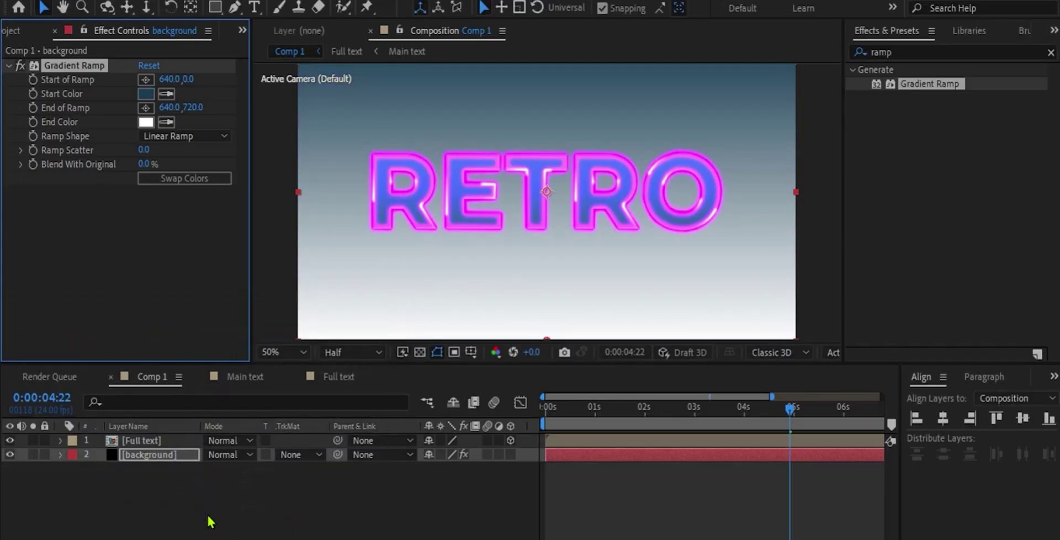
# - Make the background gradient a Radial Ramp and place its start point near the frame's center, at about 636, 360
pyautogui.click(170, 137)
pyautogui.click(175, 172)
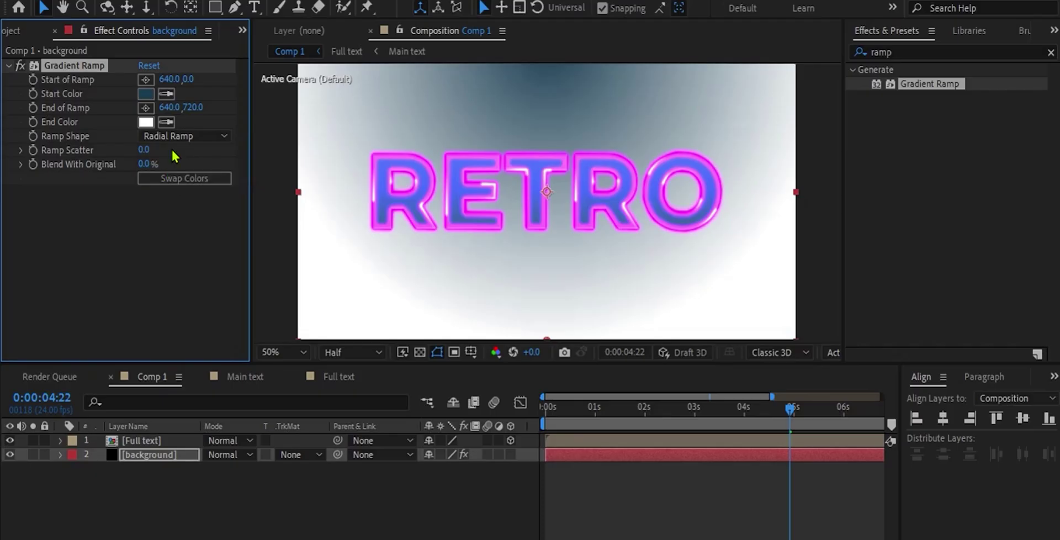
pyautogui.click(146, 79)
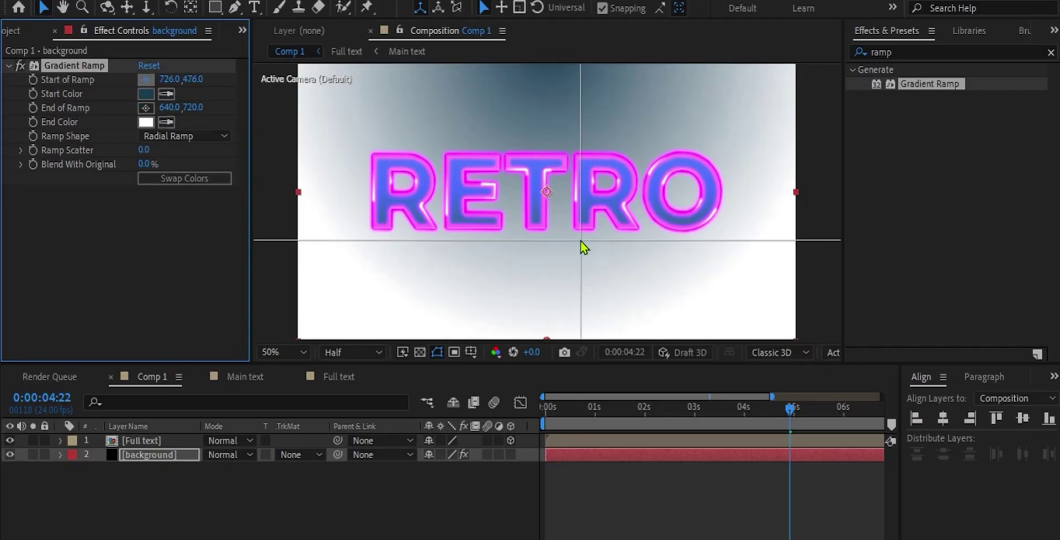
pyautogui.click(545, 192)
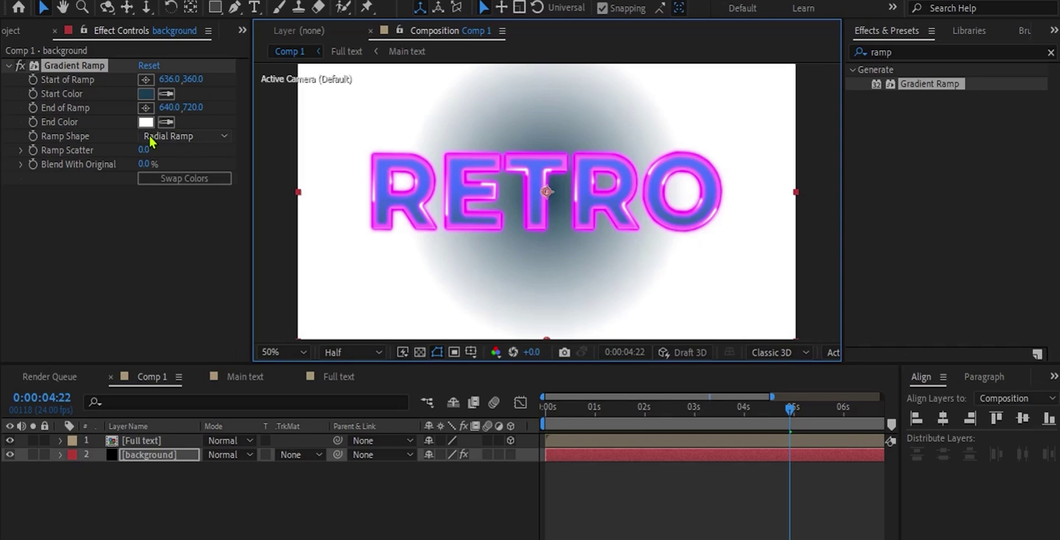
# - Set the gradient's end color to 08131A and move its end point to about 24, 696
pyautogui.click(146, 122)
pyautogui.click(101, 527)
pyautogui.moveTo(223, 432); pyautogui.dragTo(225, 430)
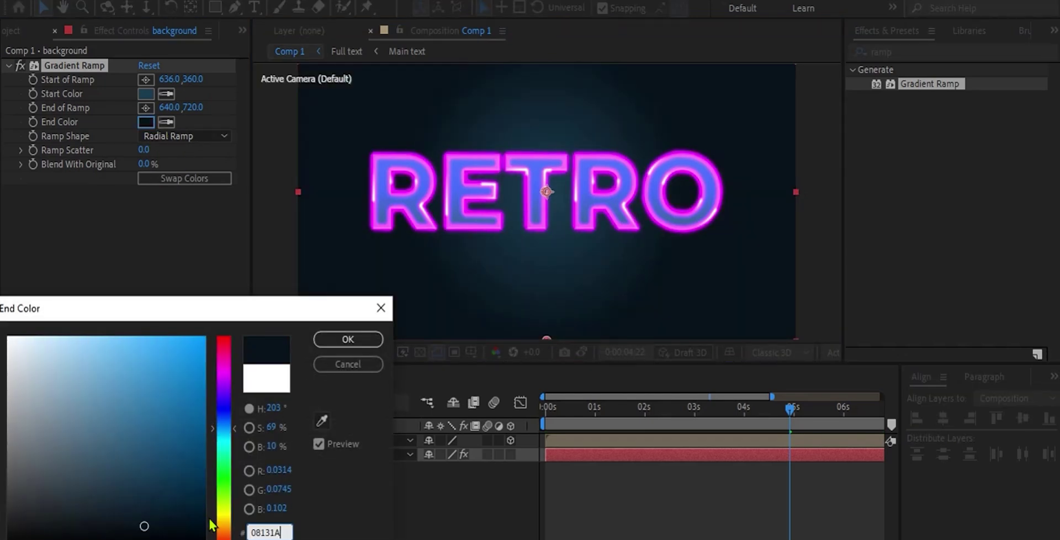
pyautogui.press('Return')
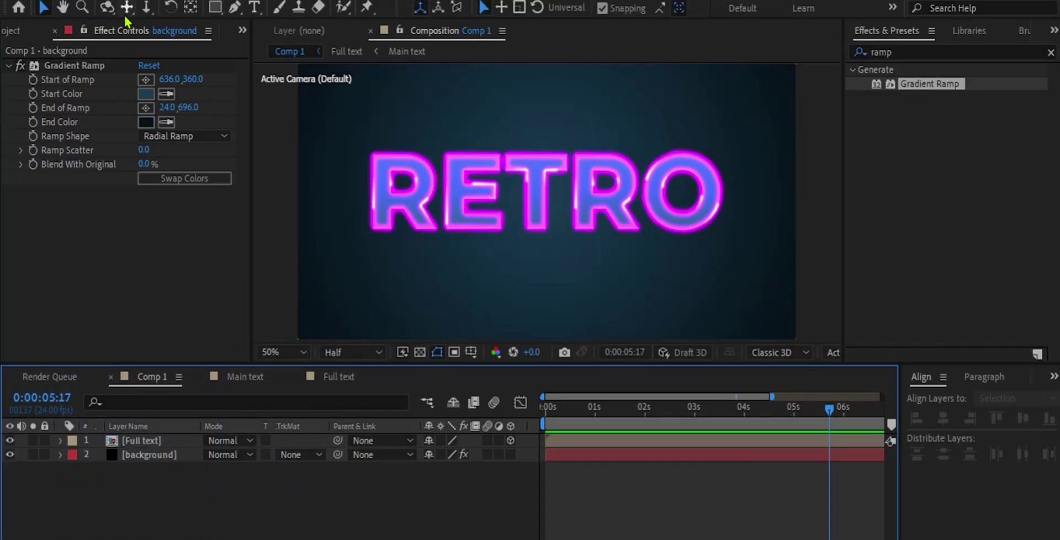
# - Add a two-node camera named Camera 1 with the 50mm preset
pyautogui.click(130, 1)
pyautogui.moveTo(146, 6)
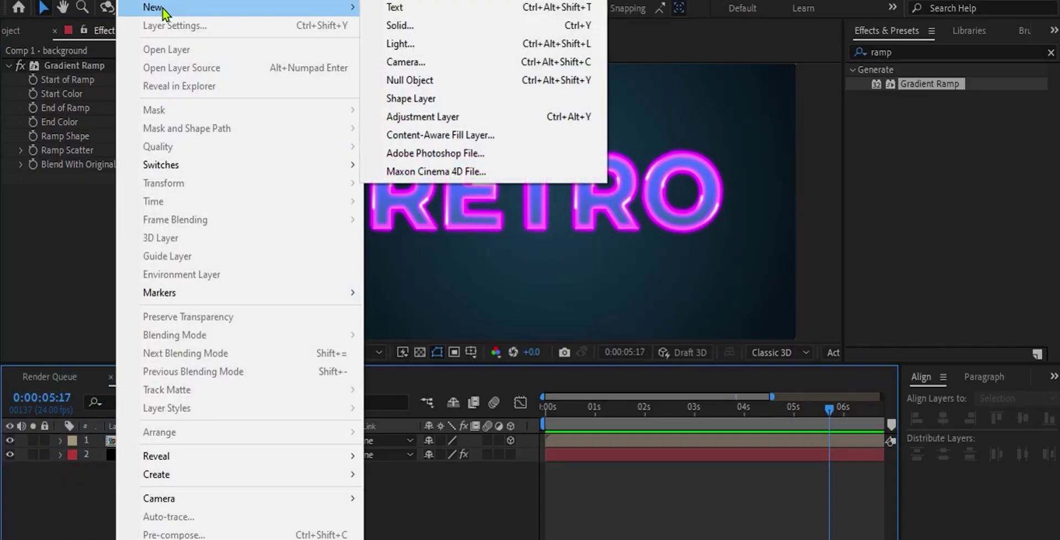
pyautogui.click(463, 66)
pyautogui.click(642, 144)
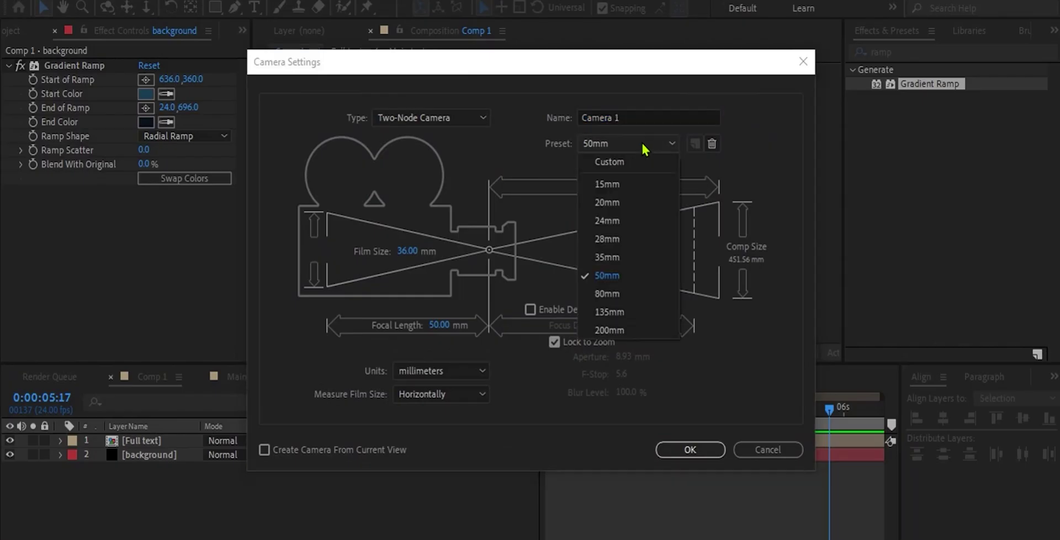
pyautogui.click(600, 293)
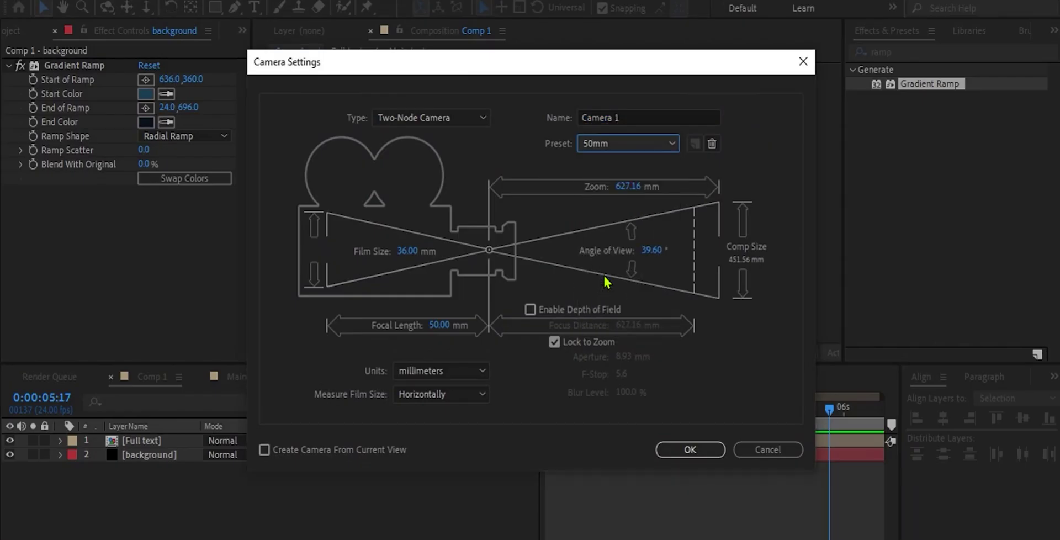
pyautogui.click(690, 449)
# - Keyframe Camera 1's position at 0:00:00:00, and at 0:00:07:23 dolly the camera back to a Z position of about -2328
pyautogui.press('Home')
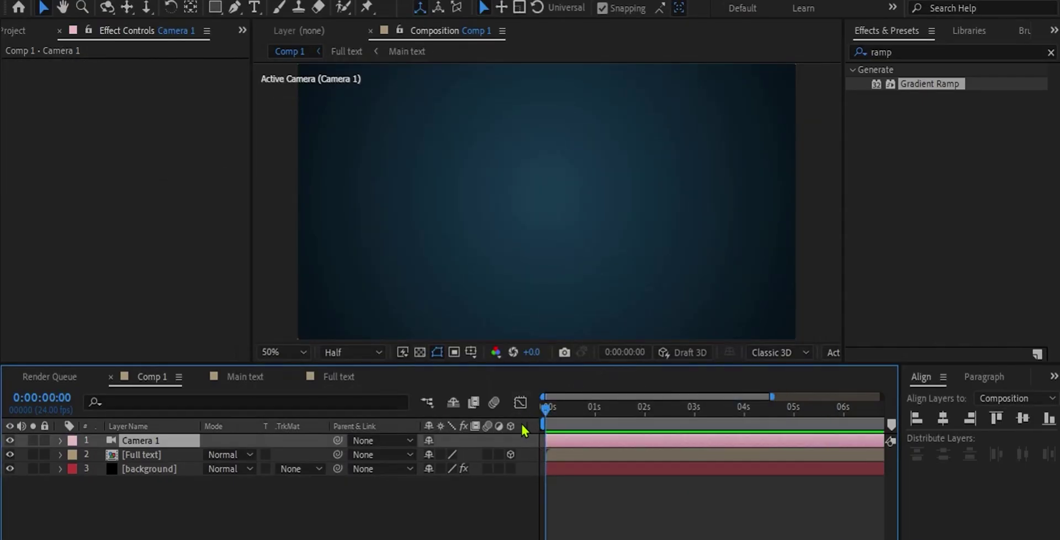
pyautogui.press('p')
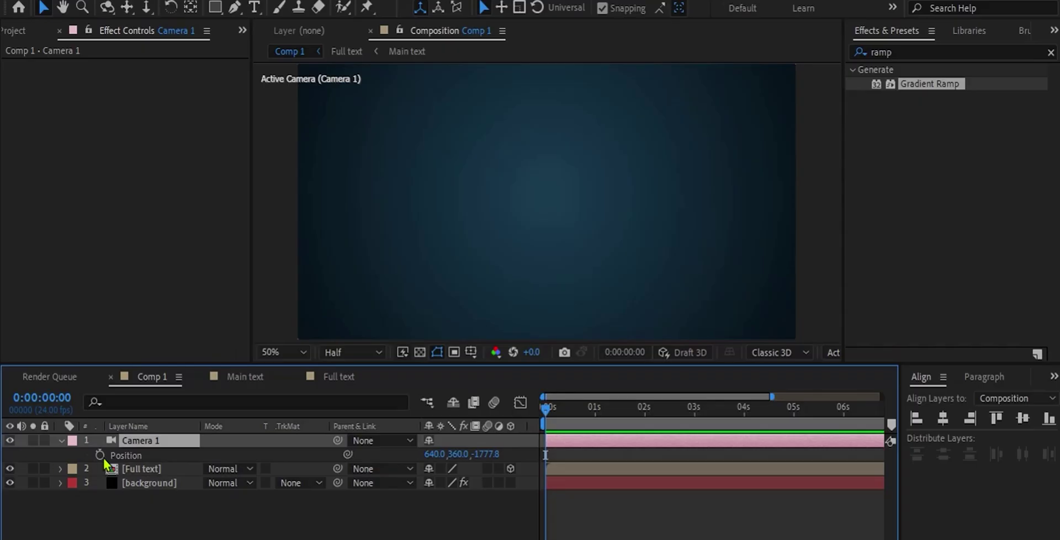
pyautogui.click(100, 454)
pyautogui.click(781, 409)
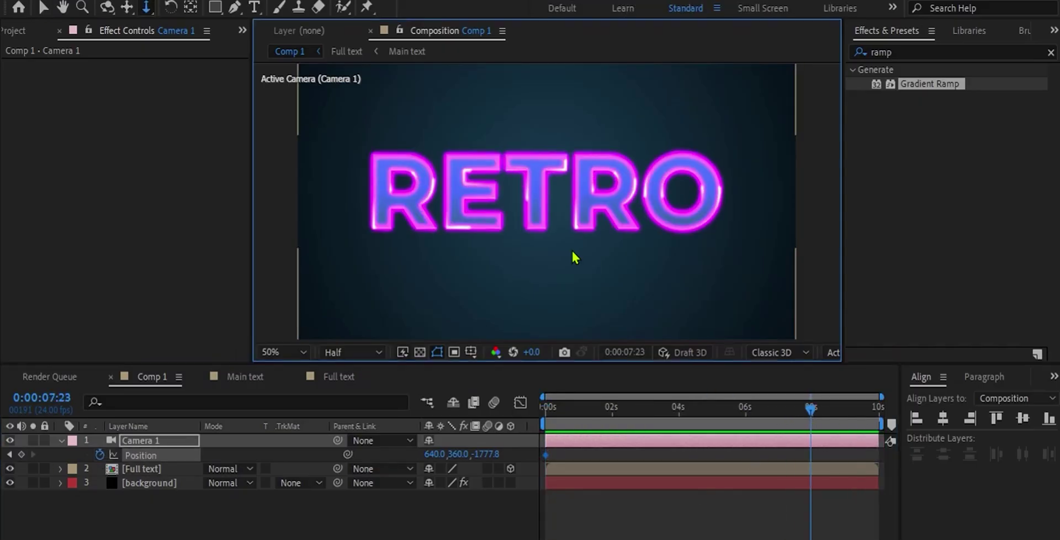
pyautogui.moveTo(573, 253); pyautogui.dragTo(561, 292)
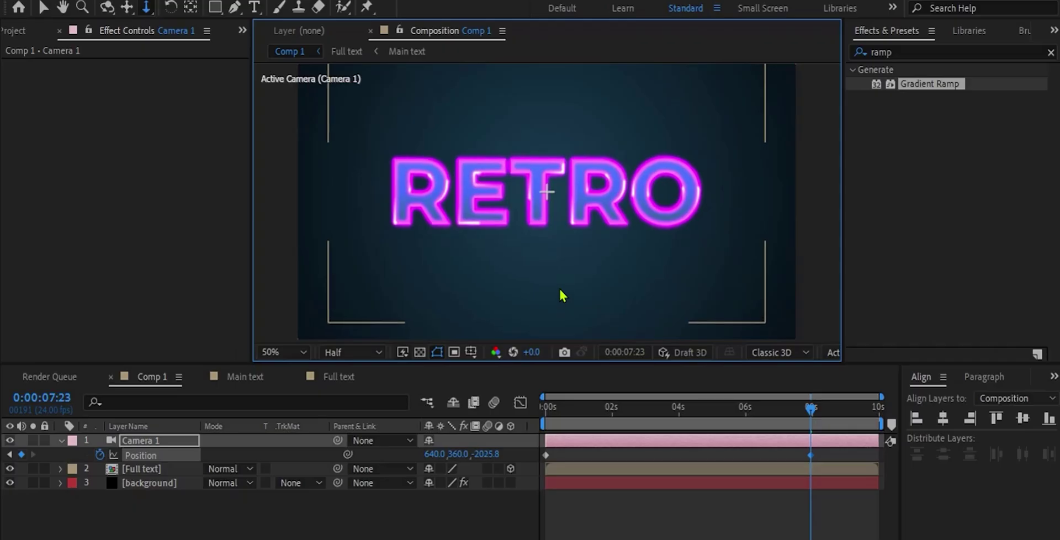
# - Apply Easy Ease to Camera 1's position keyframes and preview the camera move from the start
pyautogui.rightClick(546, 455)
pyautogui.moveTo(623, 442)
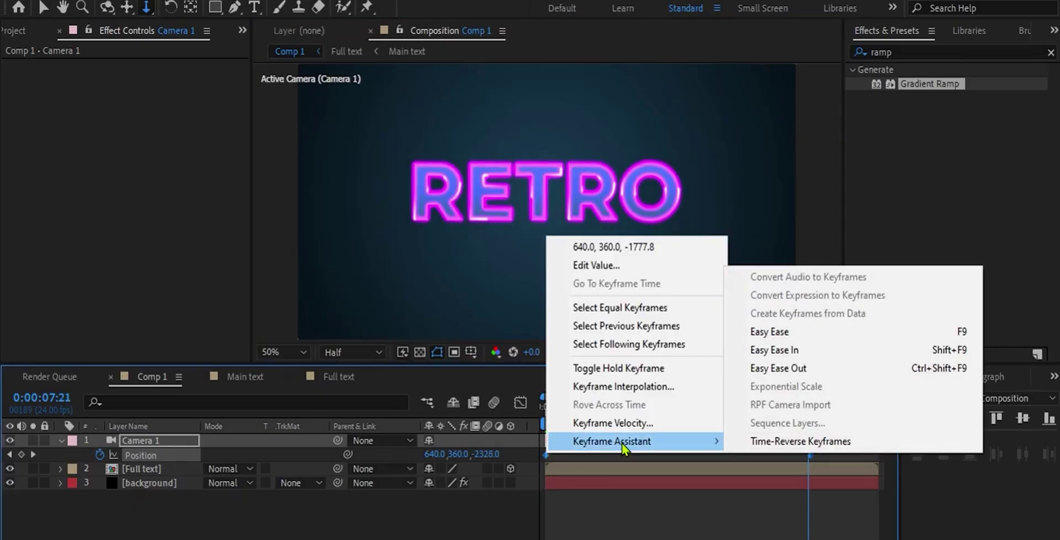
pyautogui.click(802, 332)
pyautogui.press('Home')
pyautogui.press('space')
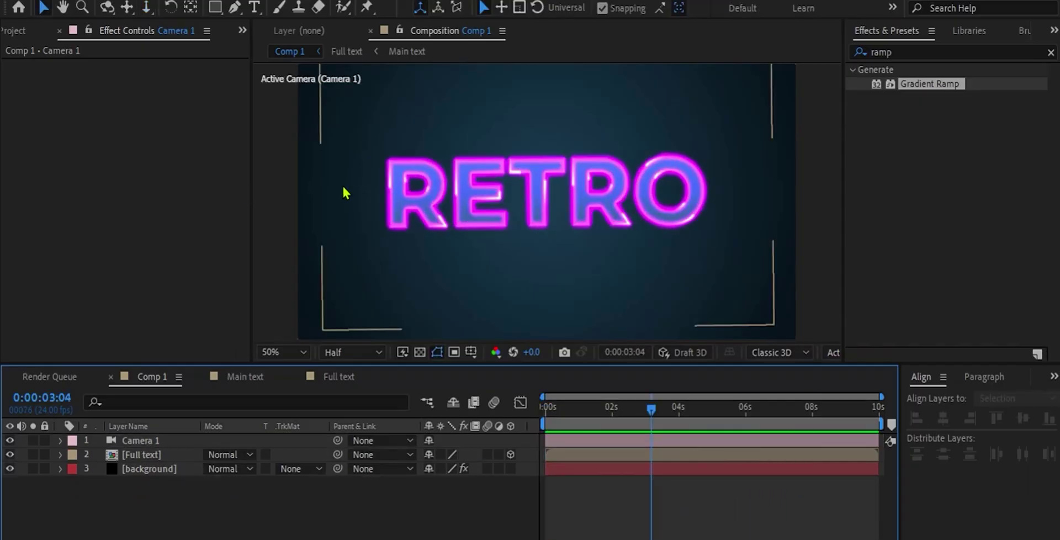
# - Add an adjustment layer above Camera 1 and apply the Echo effect to it
pyautogui.click(147, 2)
pyautogui.moveTo(160, 7)
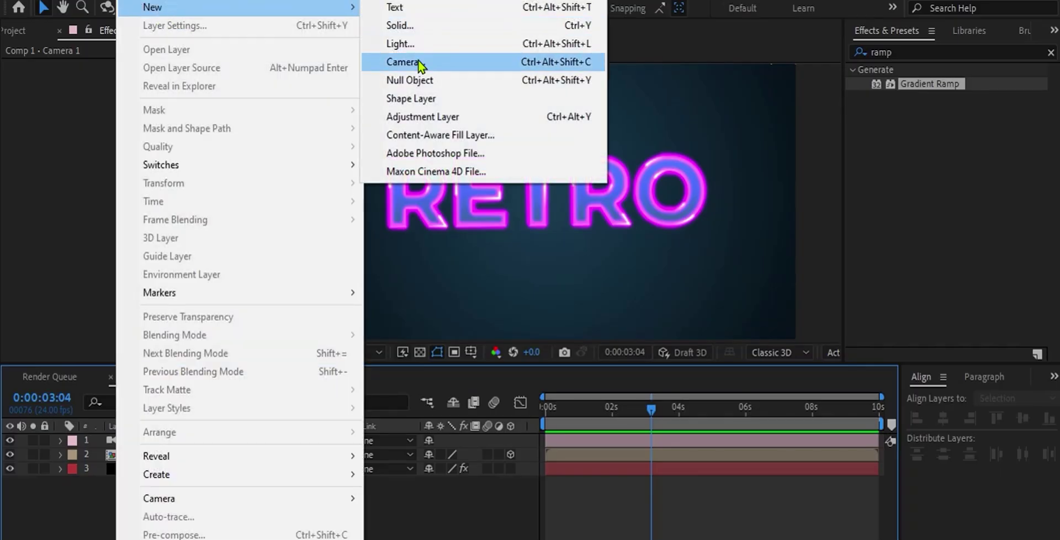
pyautogui.click(419, 117)
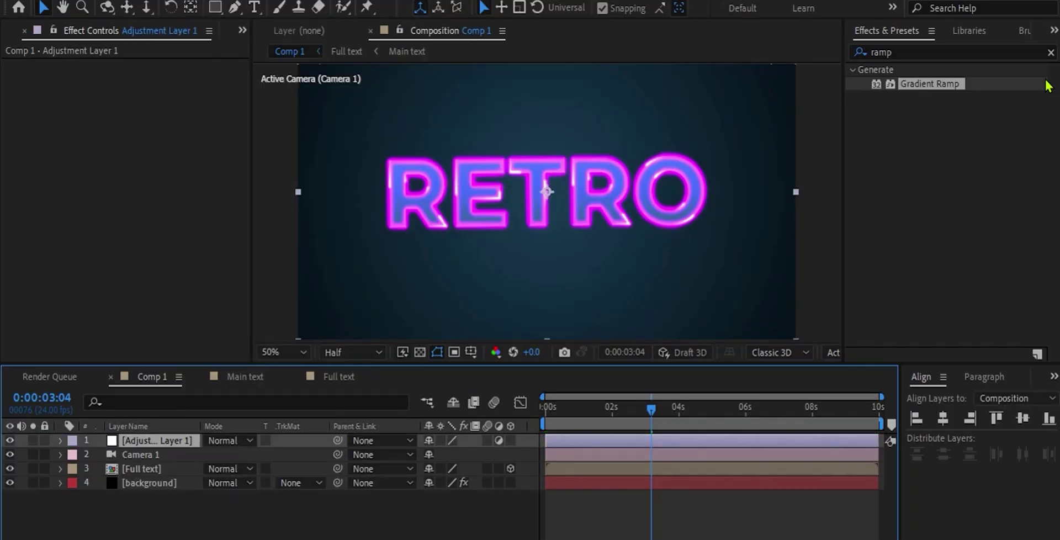
pyautogui.click(1051, 53)
pyautogui.write('echo')
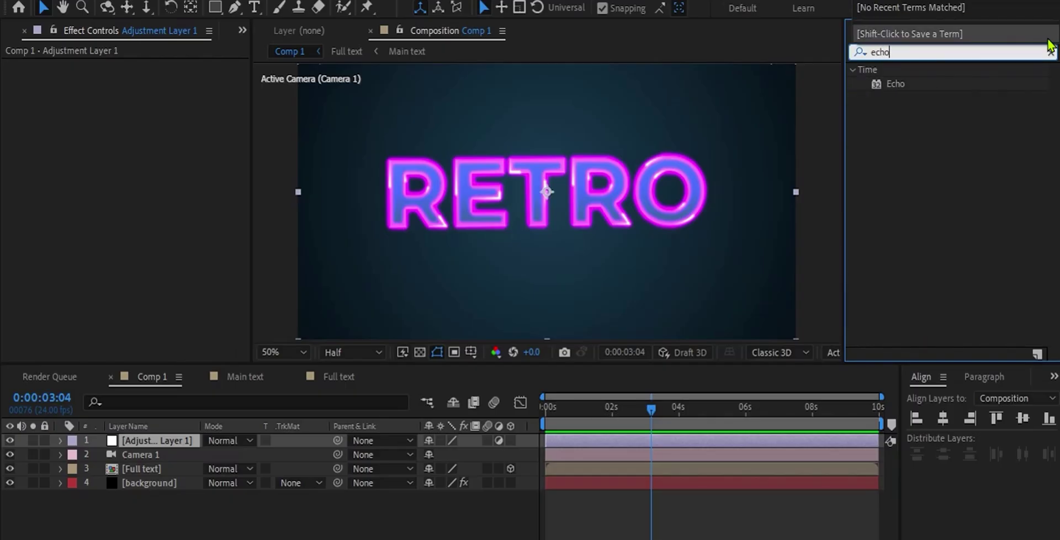
pyautogui.doubleClick(914, 84)
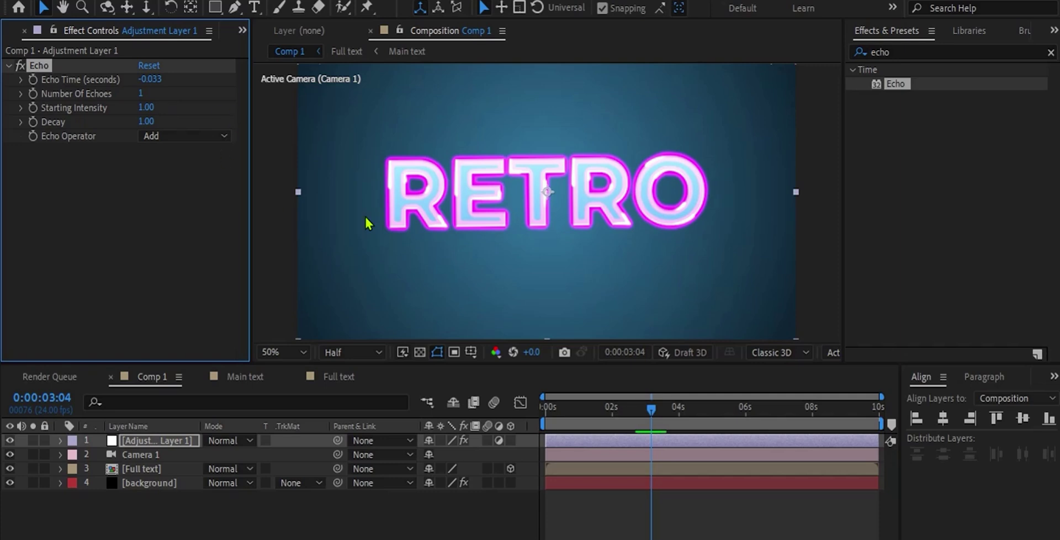
# - Set the Echo effect's Echo Time to -0.233 seconds and its Number Of Echoes to 5, after scrubbing through the fly-in
pyautogui.click(572, 409)
pyautogui.moveTo(571, 409); pyautogui.dragTo(674, 410)
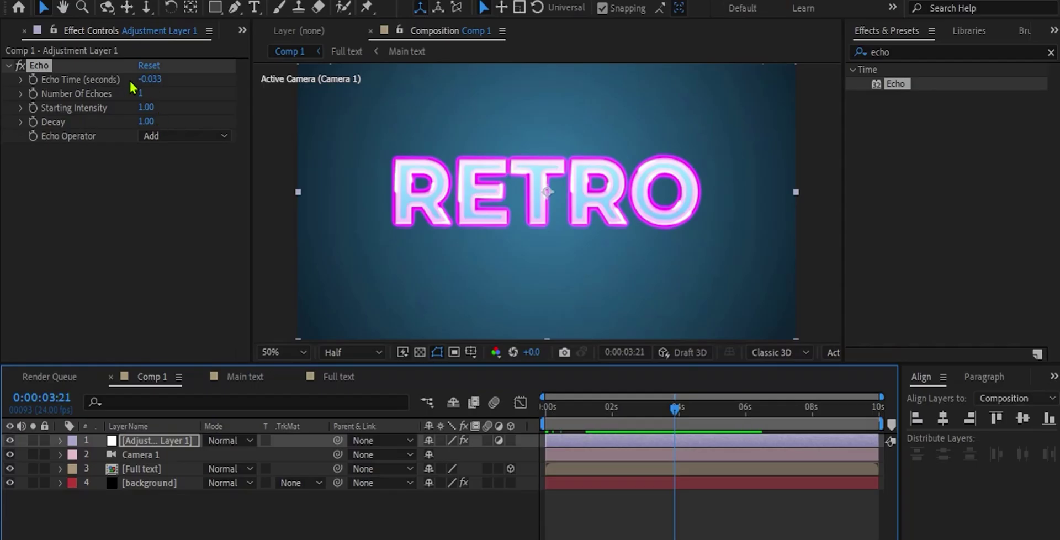
pyautogui.moveTo(147, 79); pyautogui.dragTo(149, 83)
pyautogui.click(142, 94)
pyautogui.write('5')
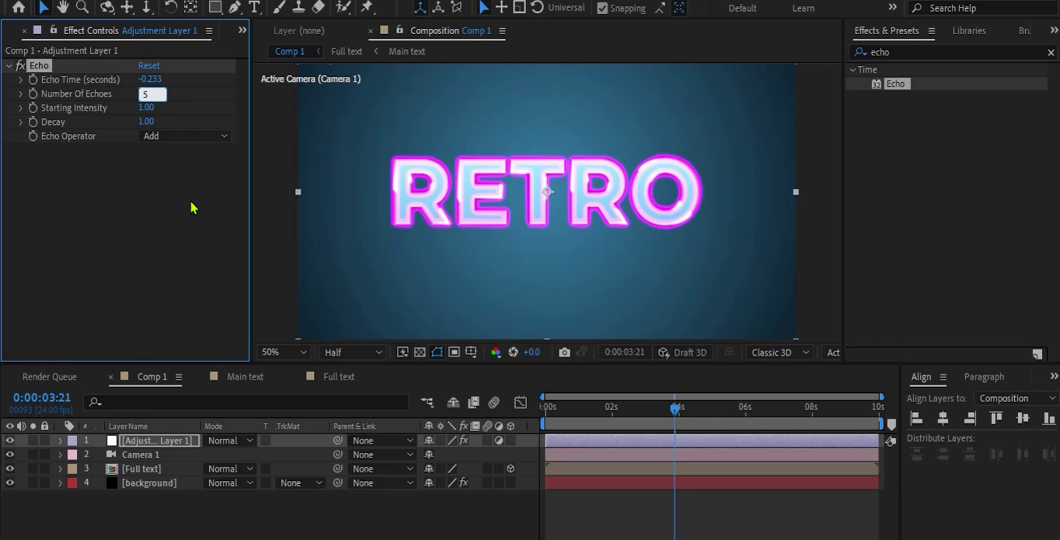
pyautogui.click(185, 218)
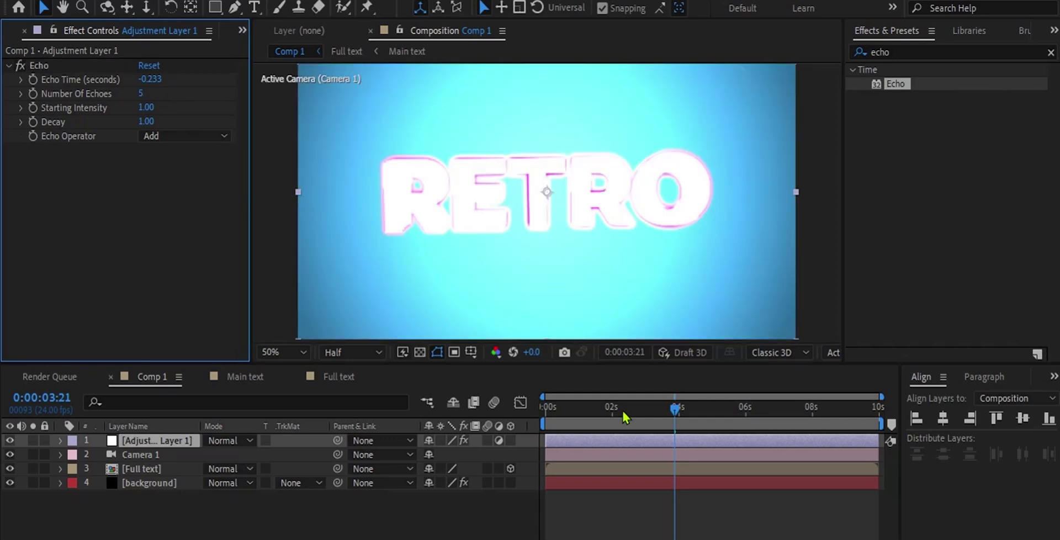
# - Set the Echo effect's Decay to 0.51 and scrub through the title's fly-in to check the trails
pyautogui.moveTo(602, 413)
pyautogui.mouseDown()
pyautogui.moveTo(578, 413)
pyautogui.moveTo(604, 407)
pyautogui.mouseUp()
pyautogui.moveTo(606, 412); pyautogui.dragTo(664, 413)
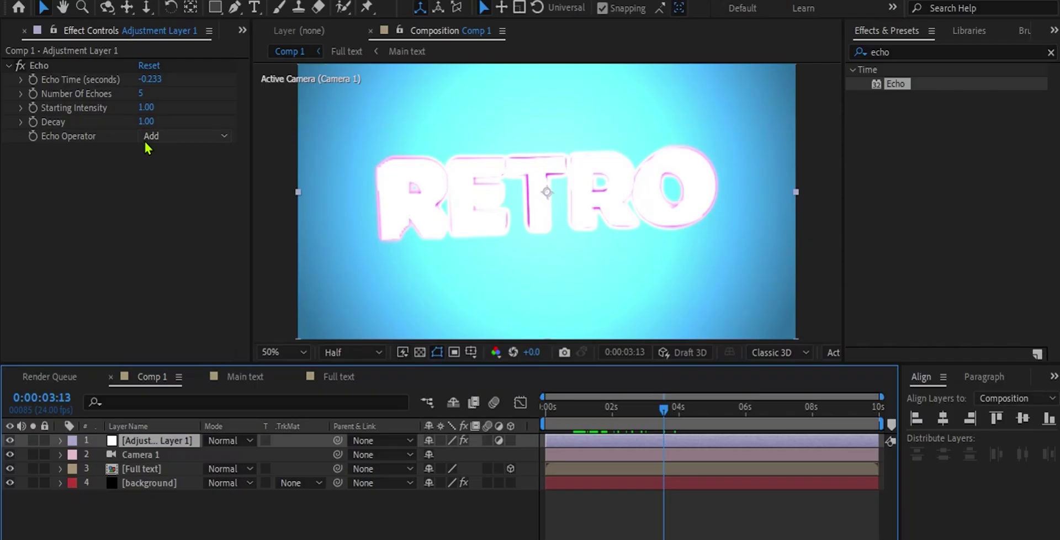
pyautogui.moveTo(146, 133); pyautogui.dragTo(105, 130)
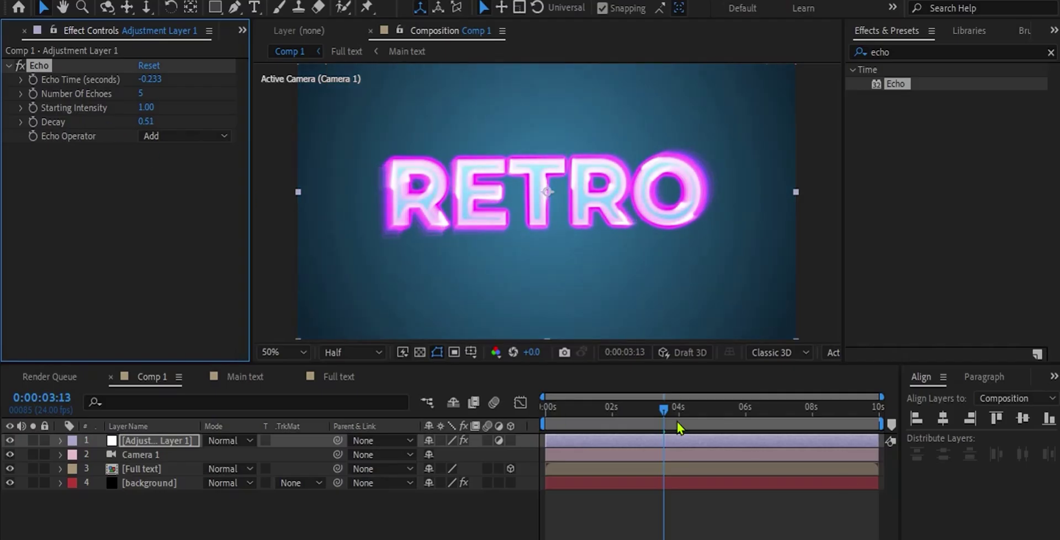
pyautogui.moveTo(574, 418); pyautogui.dragTo(664, 418)
pyautogui.moveTo(574, 418); pyautogui.dragTo(668, 422)
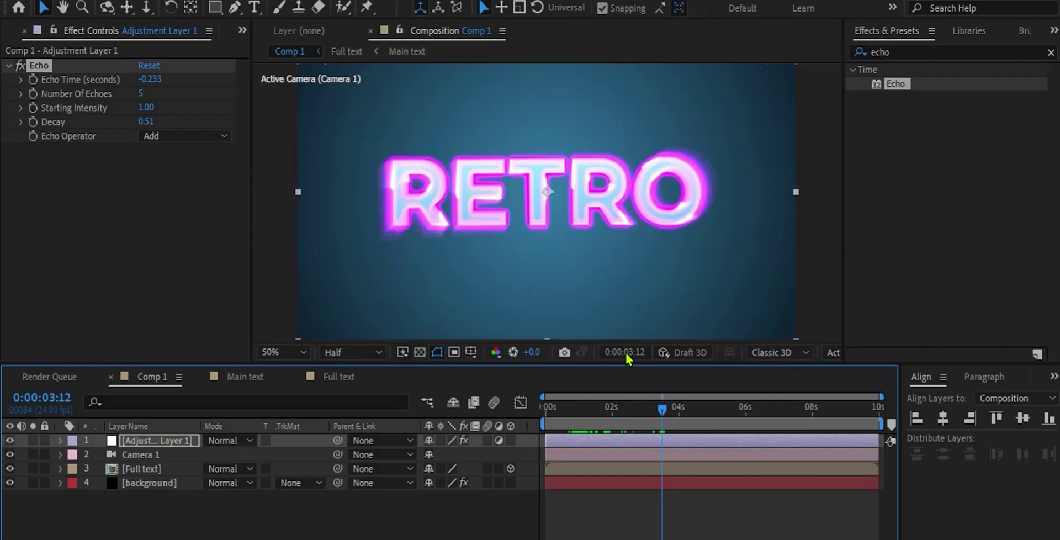
pyautogui.moveTo(622, 409); pyautogui.dragTo(661, 408)
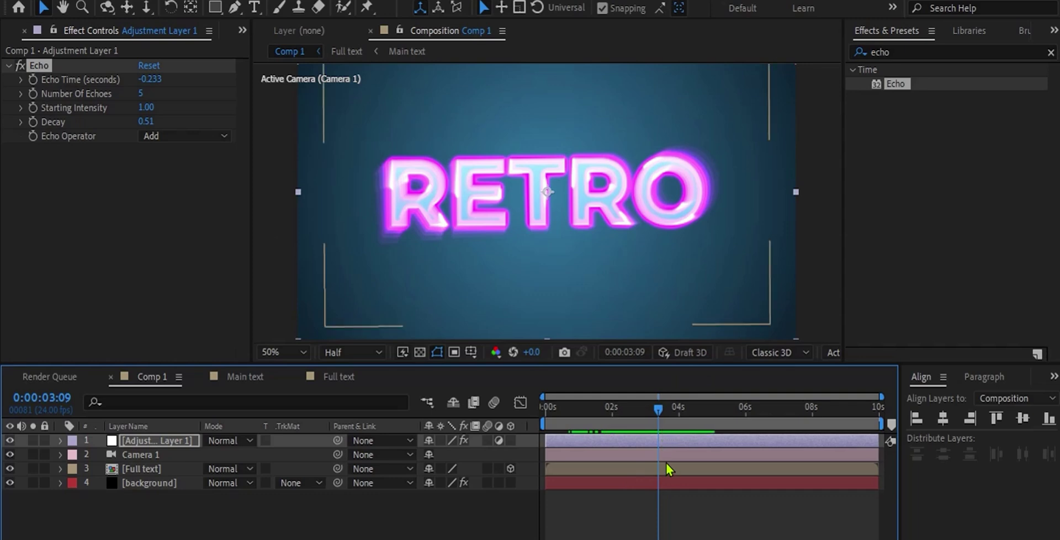
# - Move the Full text layer's ending Position and Orientation keyframes to about 0:00:03:03 and preview the animation from the start
pyautogui.click(687, 516)
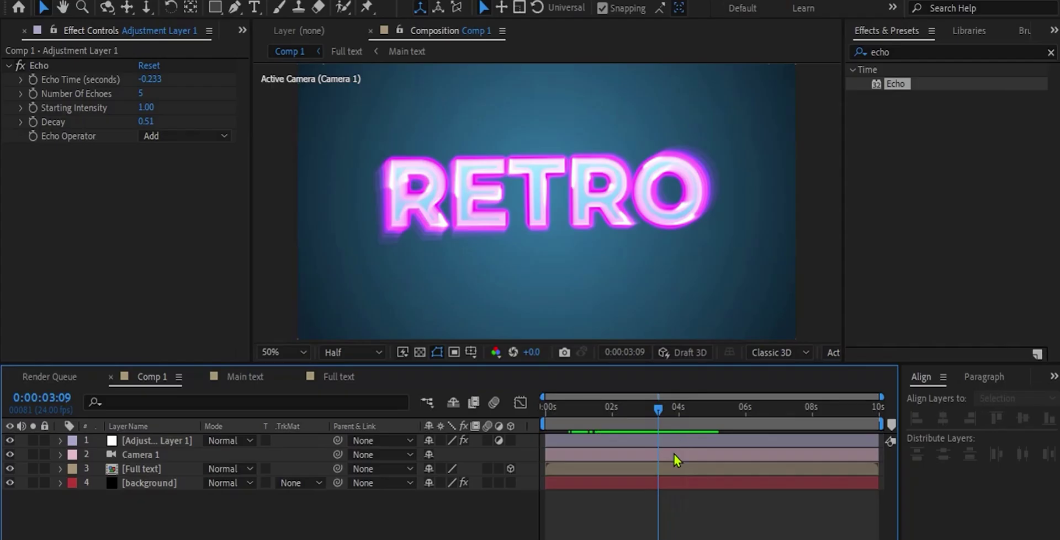
pyautogui.click(674, 454)
pyautogui.press('u')
pyautogui.press('u')
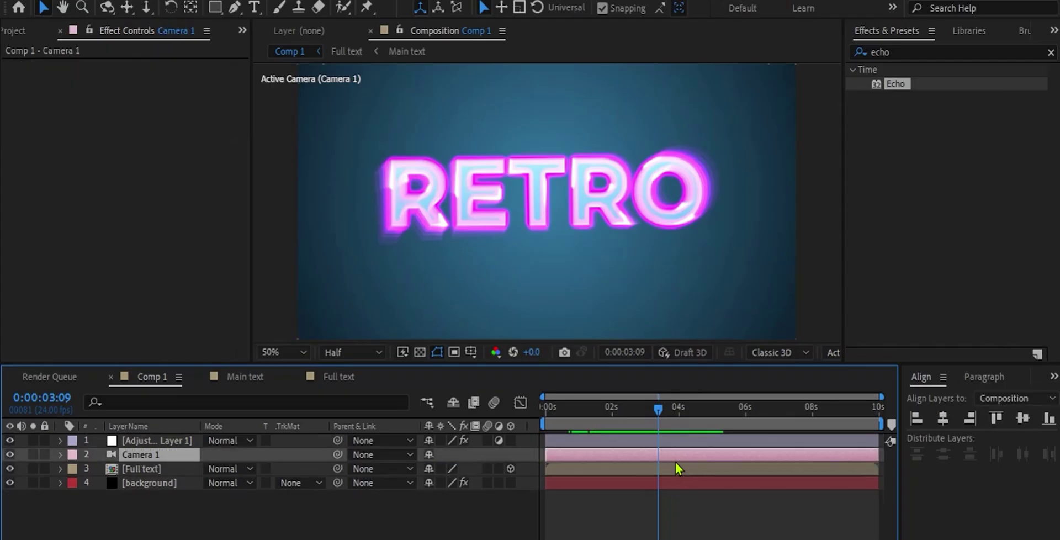
pyautogui.click(677, 469)
pyautogui.press('u')
pyautogui.moveTo(690, 476); pyautogui.dragTo(651, 484)
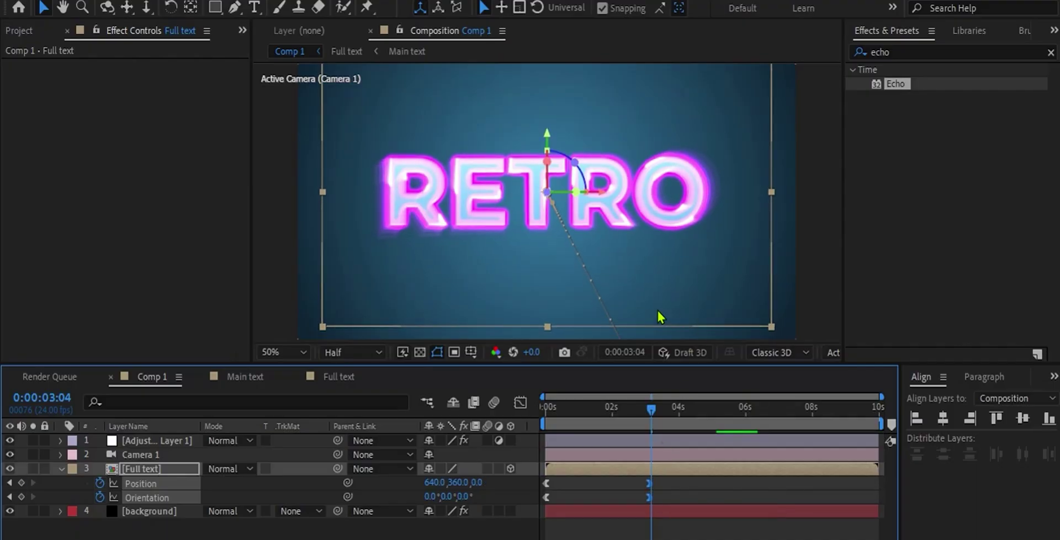
pyautogui.click(559, 428)
pyautogui.press('Home')
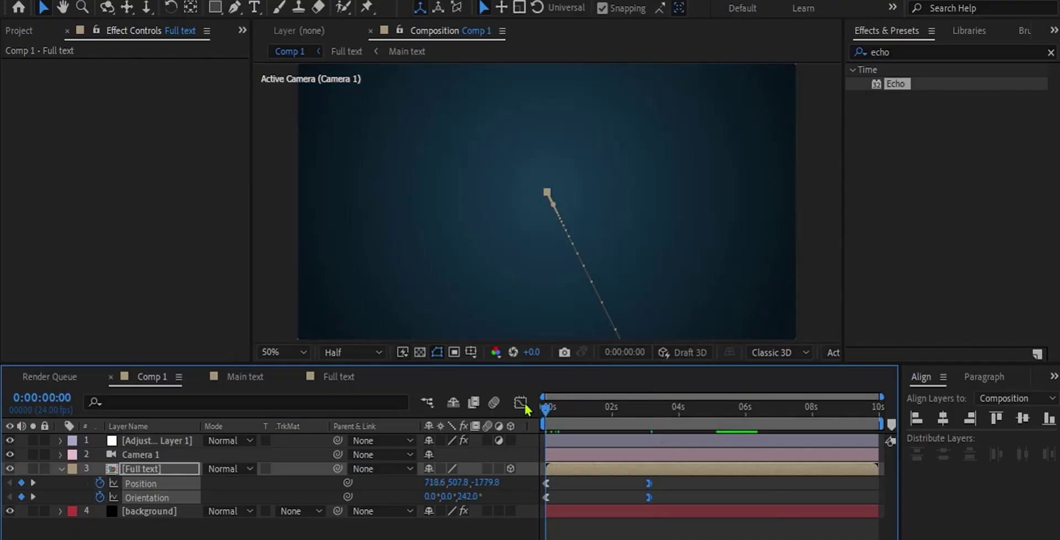
pyautogui.press('space')
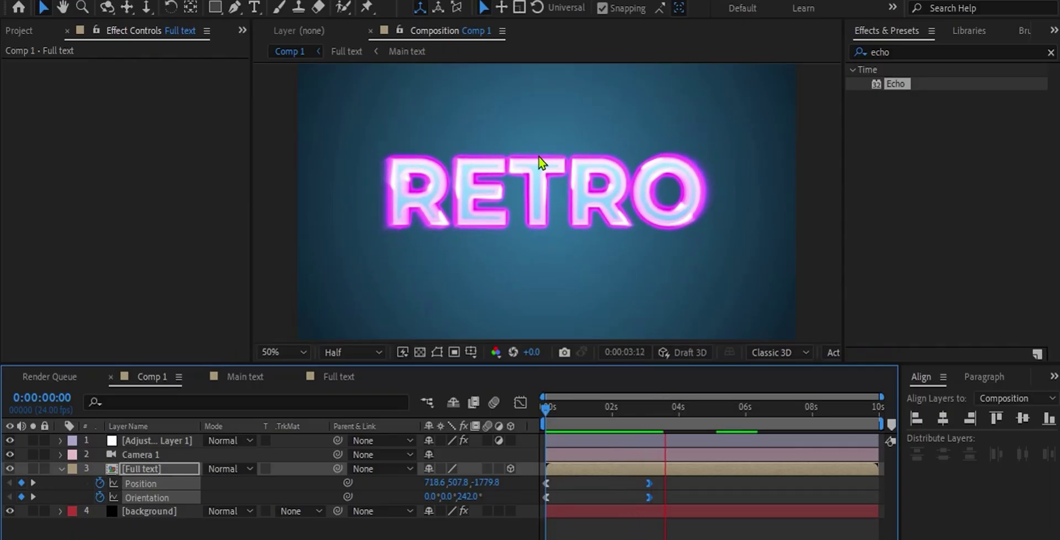
pyautogui.press('space')
# - Copy the pink vegas layer from the Full text composition and paste it into Comp 1 above the Full text layer
pyautogui.doubleClick(133, 468)
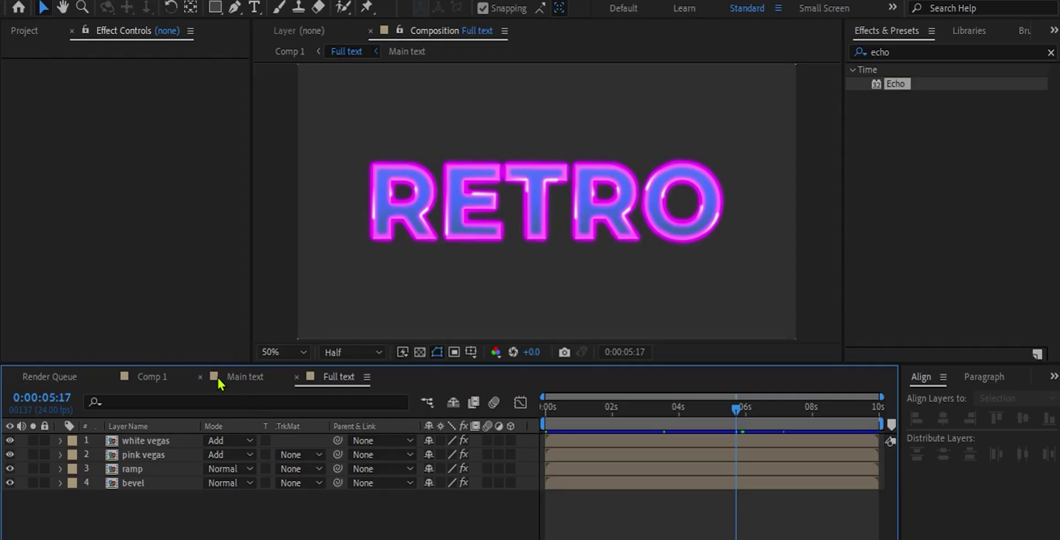
pyautogui.click(147, 456)
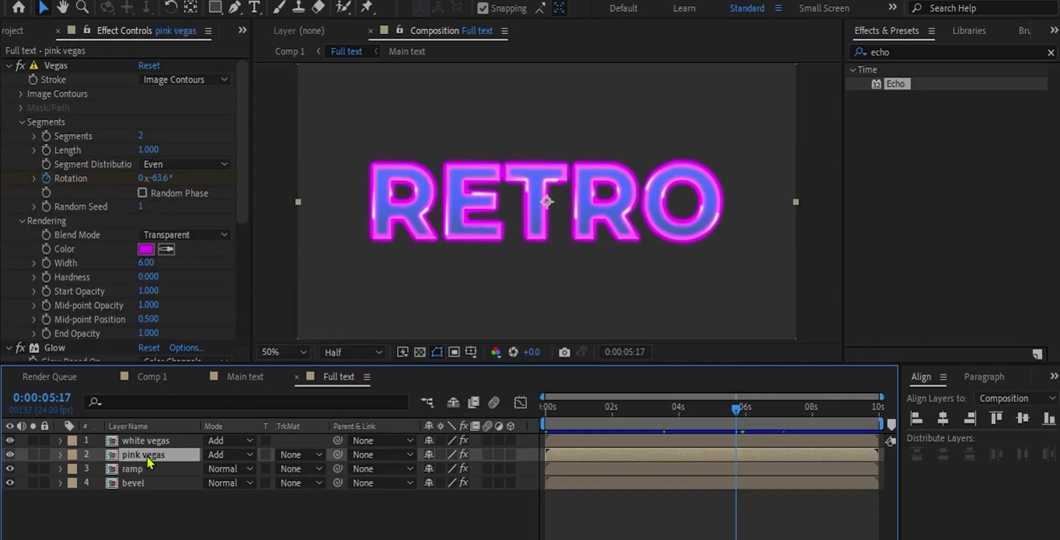
pyautogui.rightClick(147, 456)
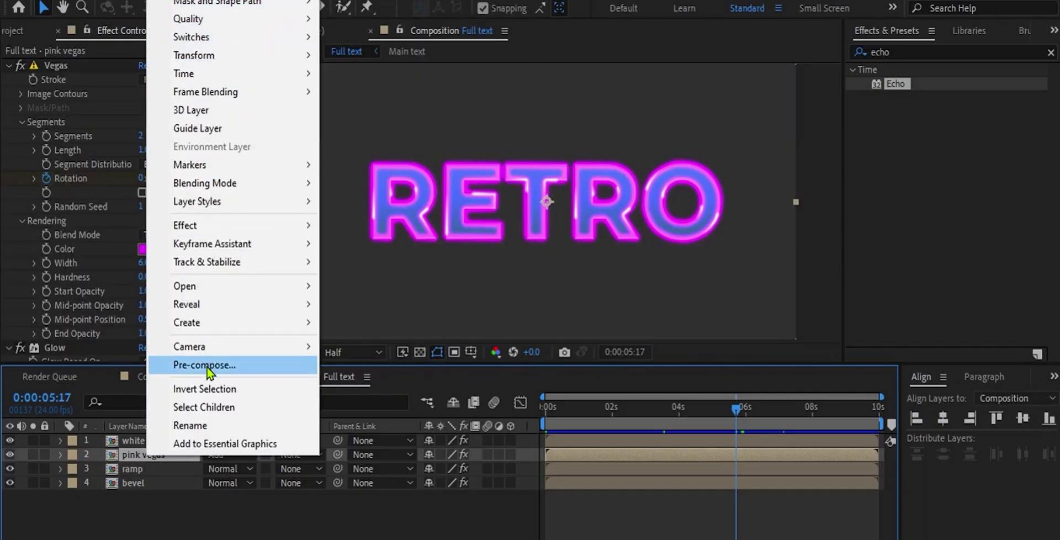
pyautogui.click(242, 530)
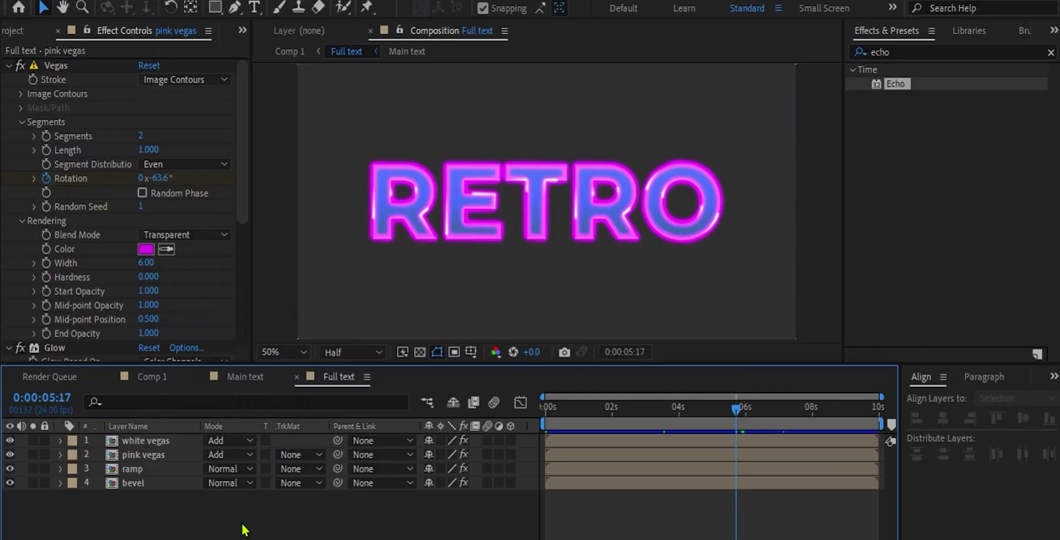
pyautogui.click(160, 457)
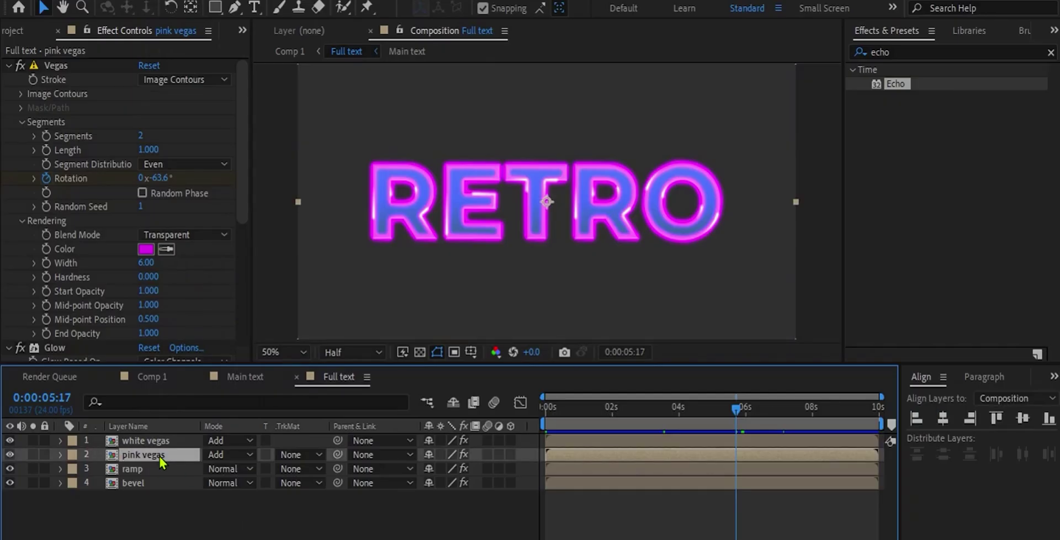
pyautogui.click(36, 7)
pyautogui.click(71, 85)
pyautogui.click(152, 377)
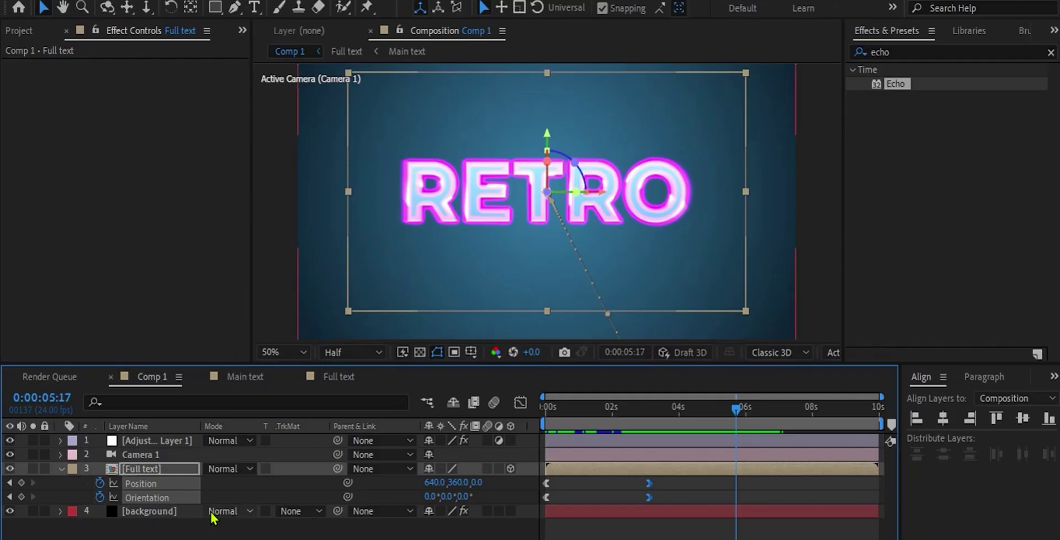
pyautogui.hotkey('alt', 'e')
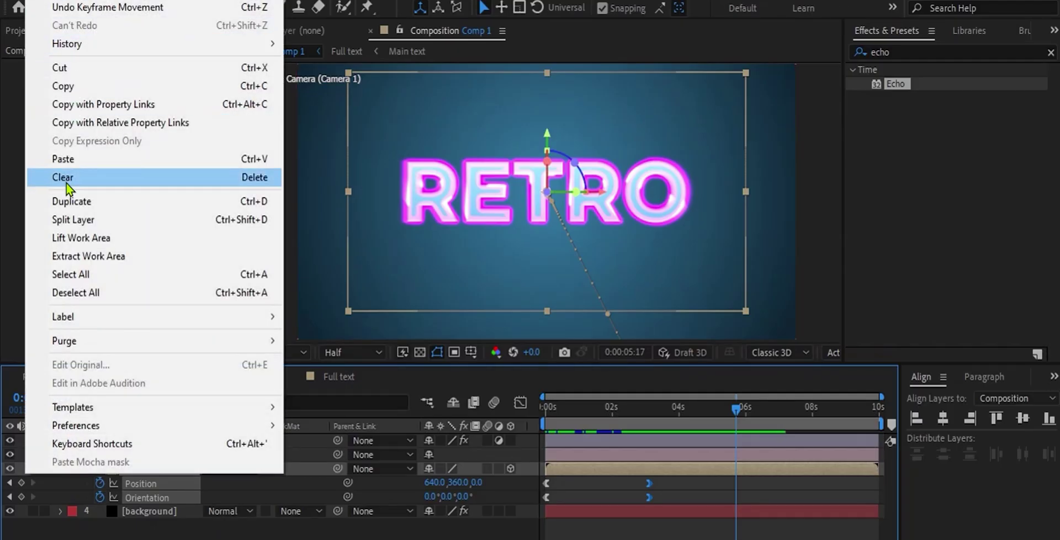
pyautogui.click(64, 161)
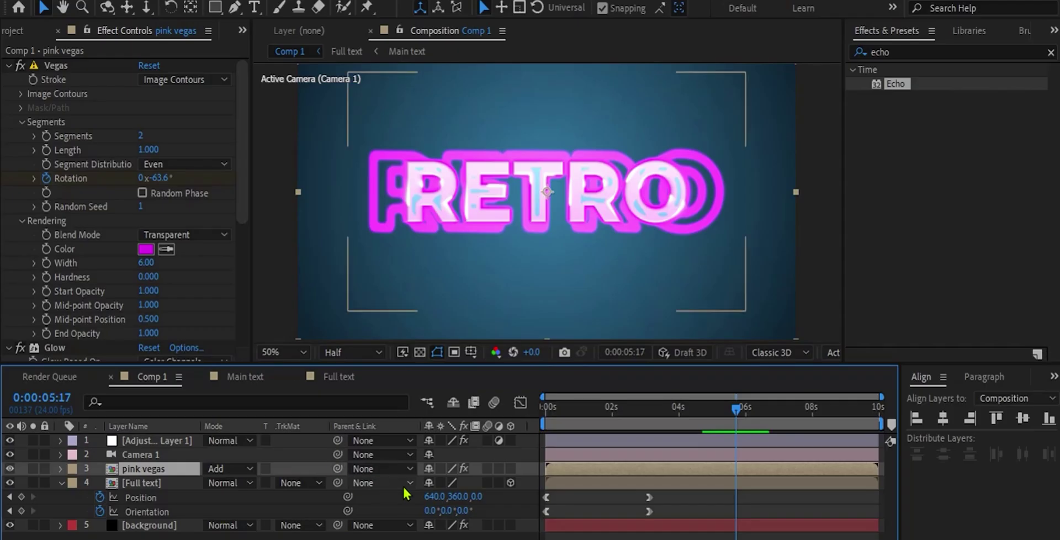
# - Make the pink vegas layer 3D and trim its start to 0:00:03:03, where the title's fly-in ends
pyautogui.click(510, 469)
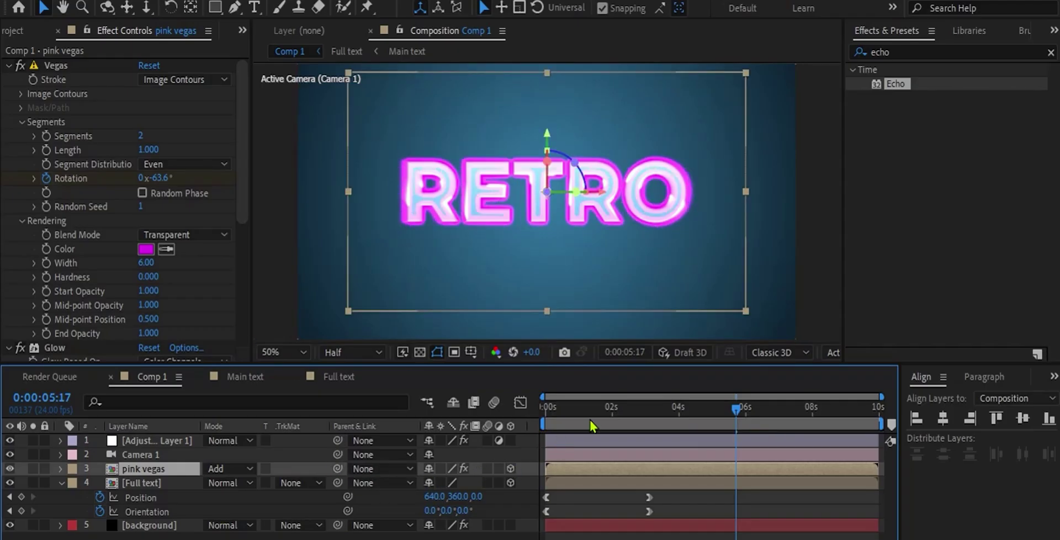
pyautogui.click(571, 416)
pyautogui.moveTo(572, 414); pyautogui.dragTo(653, 414)
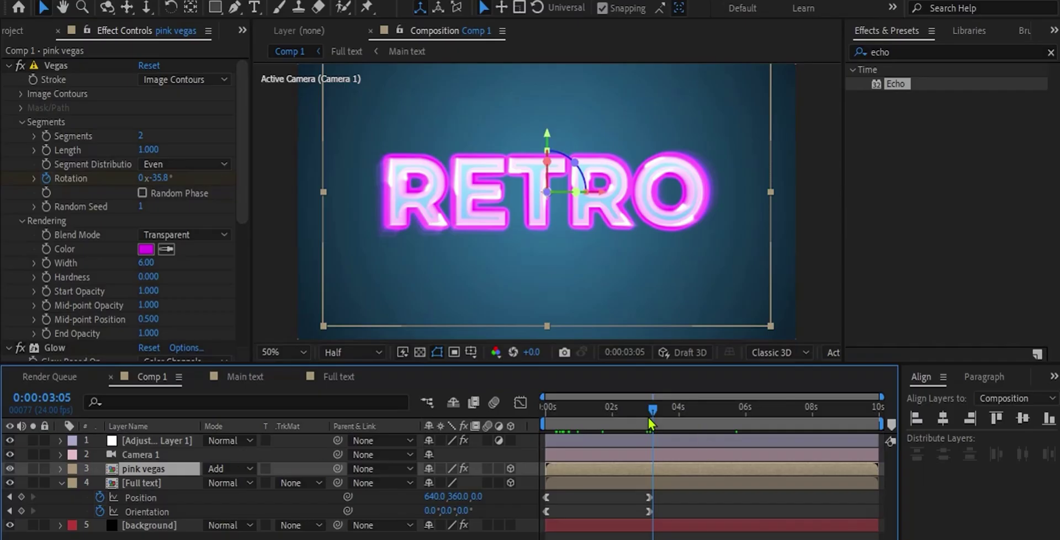
pyautogui.moveTo(652, 410); pyautogui.dragTo(642, 413)
pyautogui.moveTo(547, 472); pyautogui.dragTo(642, 474)
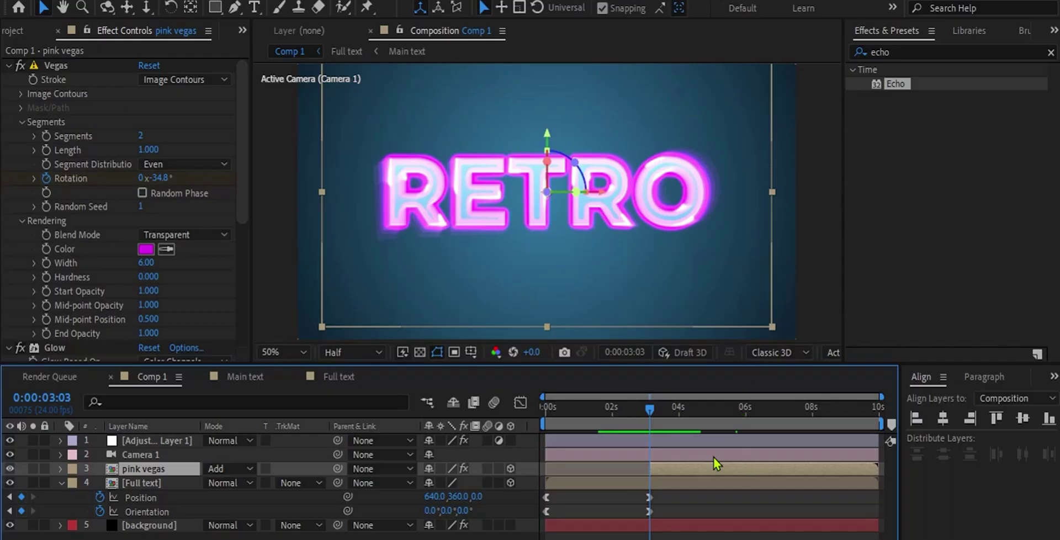
# - Add Position and Orientation keyframes to the pink vegas layer at 0:00:03:03
pyautogui.press('p')
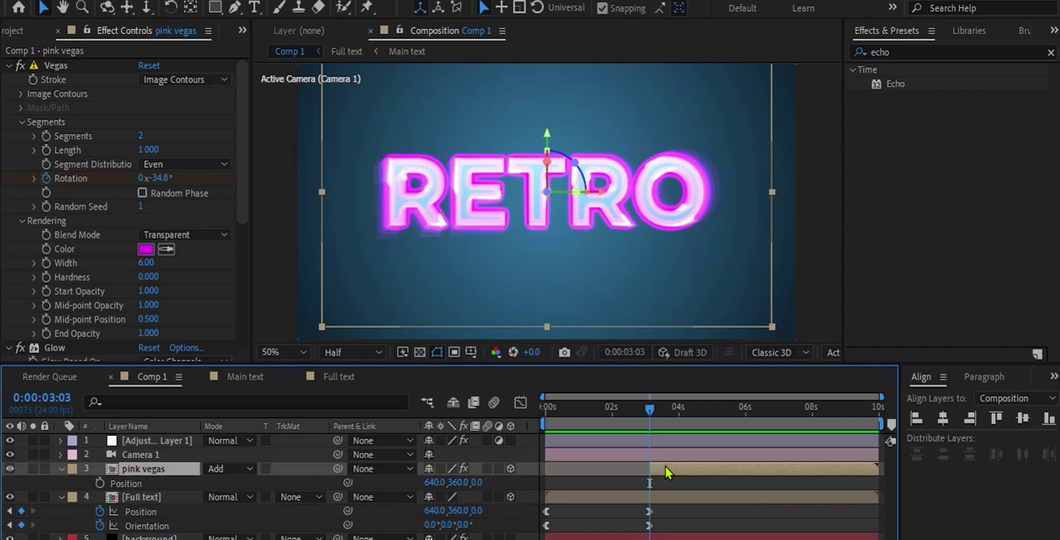
pyautogui.click(100, 483)
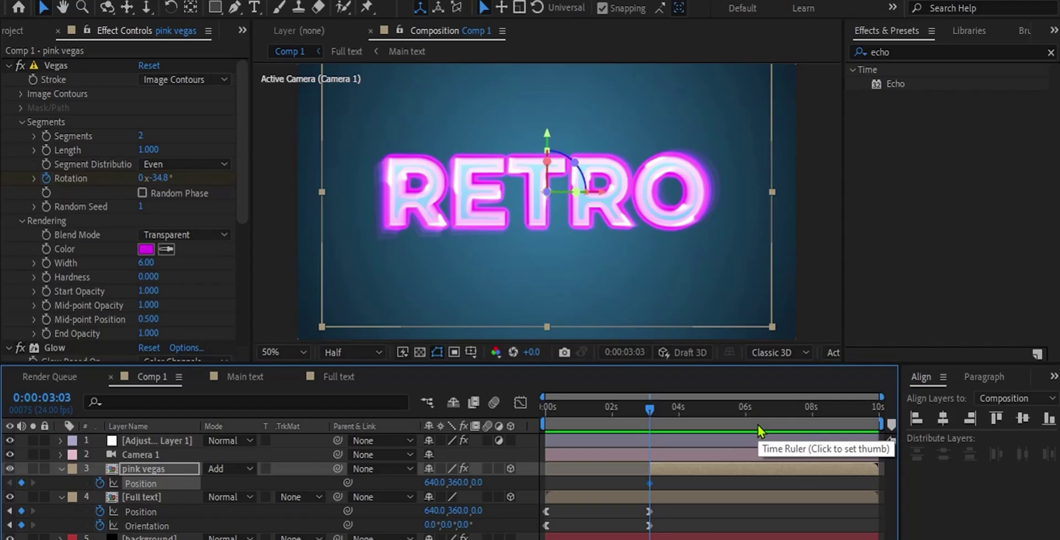
pyautogui.press('r')
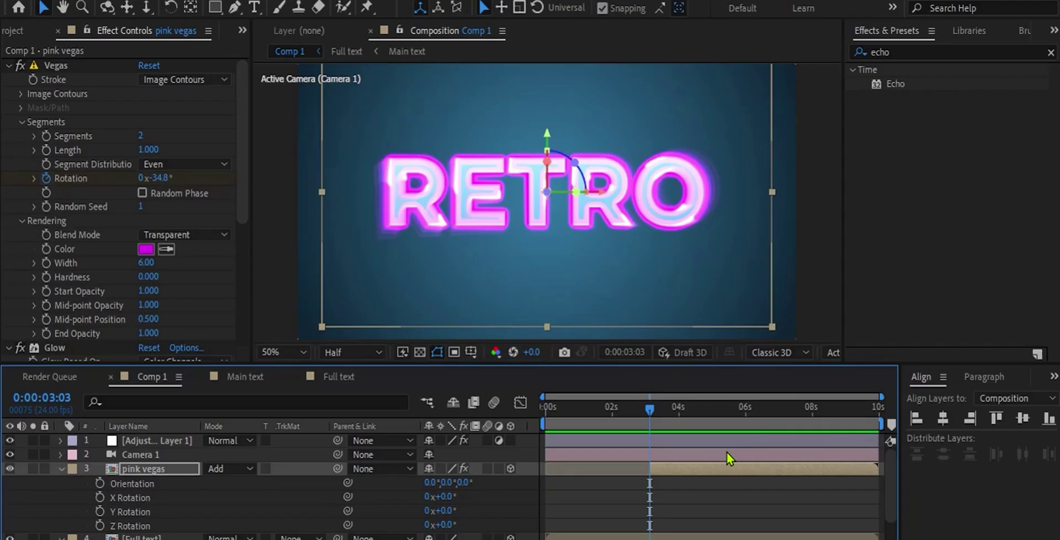
pyautogui.click(101, 483)
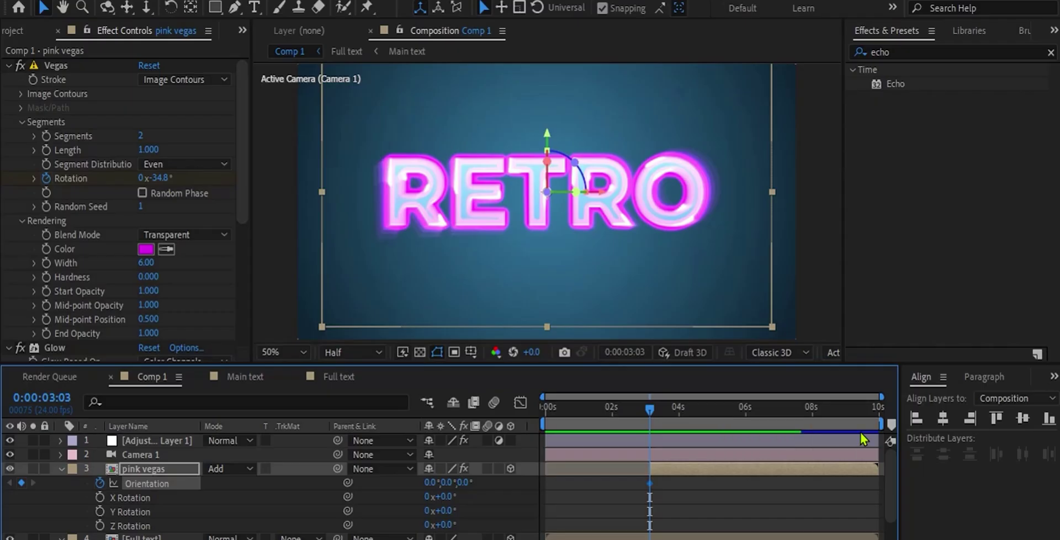
# - Reveal the pink vegas layer's animated properties and delete its Vegas Rotation keyframes
pyautogui.press('u')
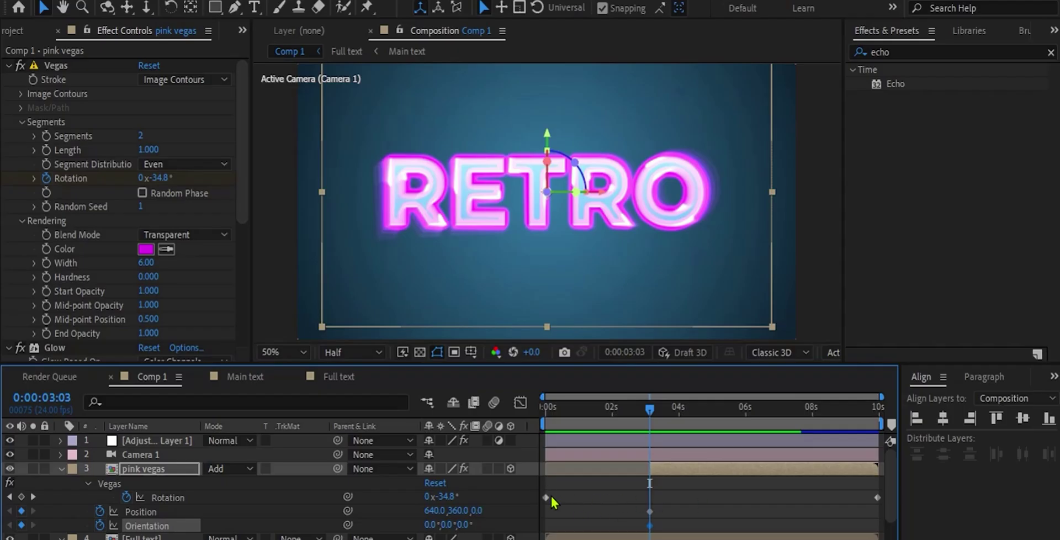
pyautogui.click(153, 497)
pyautogui.press('Delete')
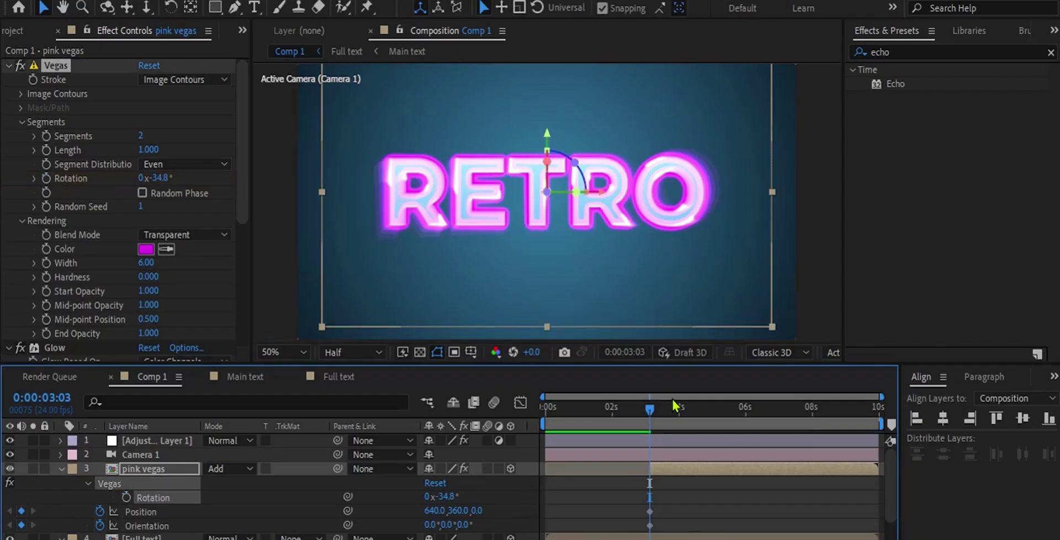
# - At 0:00:06:00, set the pink vegas layer's Z orientation to 116° and pull it toward the camera to Z position -2344
pyautogui.moveTo(690, 412); pyautogui.dragTo(739, 436)
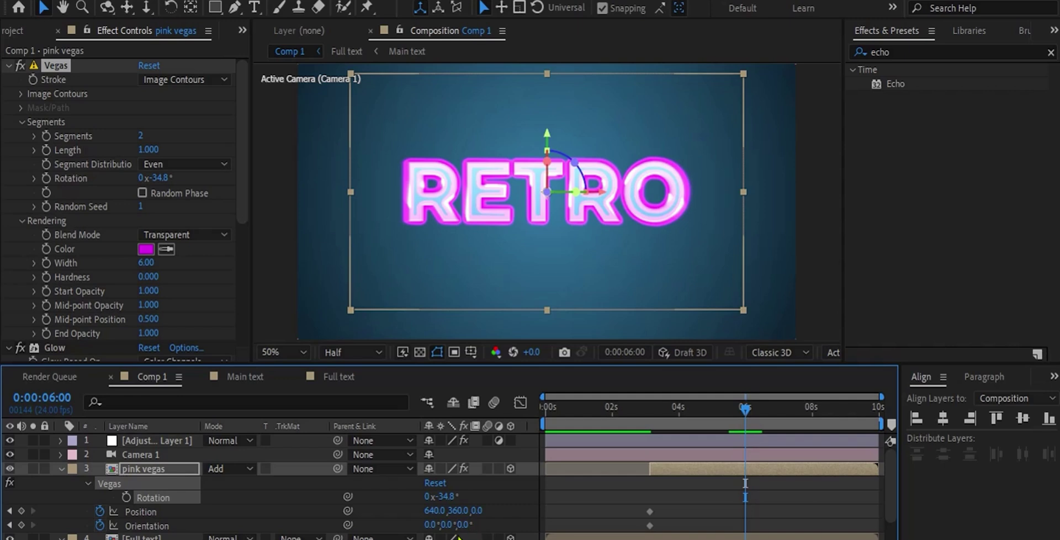
pyautogui.moveTo(465, 529); pyautogui.dragTo(561, 535)
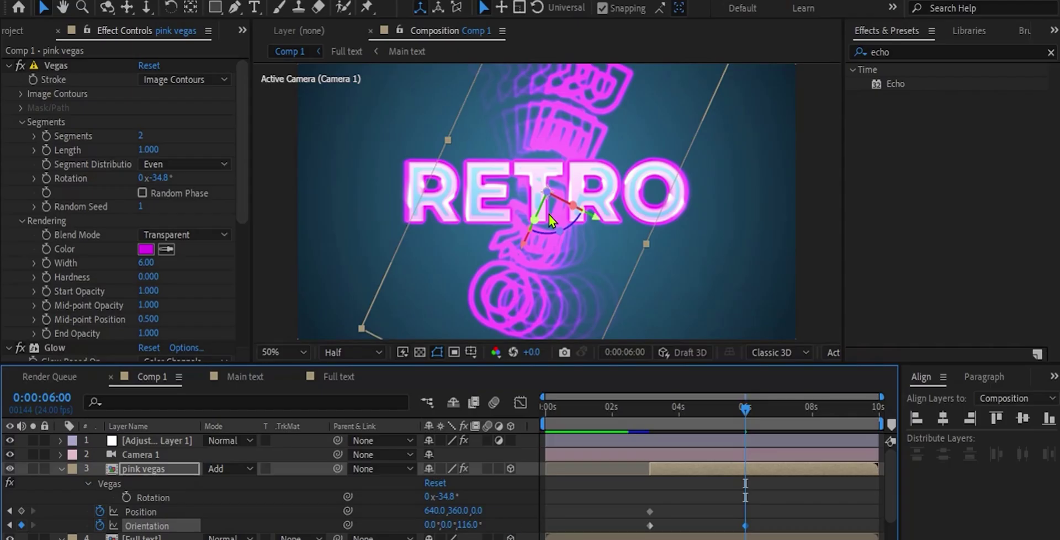
pyautogui.moveTo(548, 194); pyautogui.dragTo(667, 352)
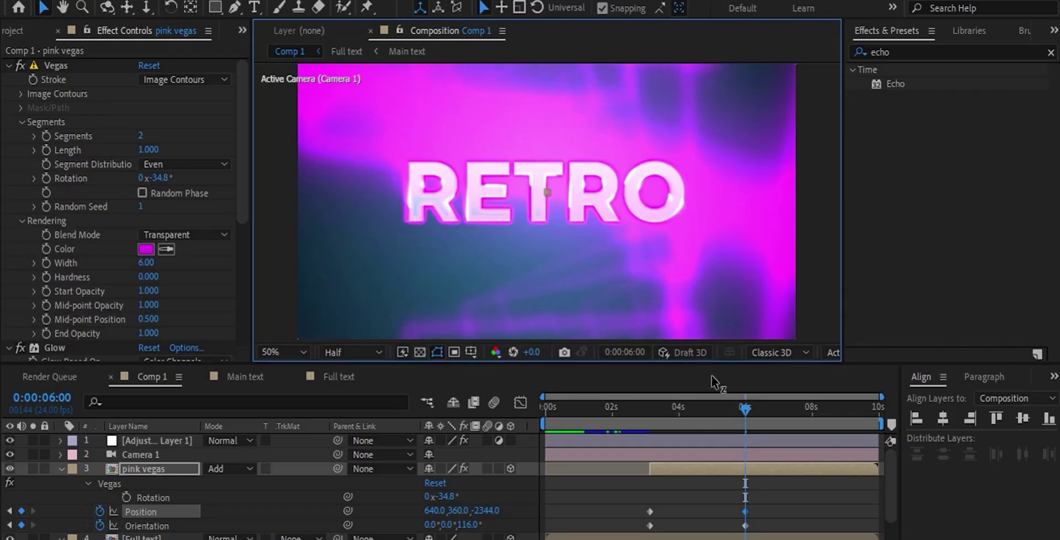
# - Apply Easy Ease to all Position and Orientation keyframes of the pink vegas layer
pyautogui.moveTo(745, 409); pyautogui.dragTo(771, 456)
pyautogui.moveTo(757, 500); pyautogui.dragTo(635, 538)
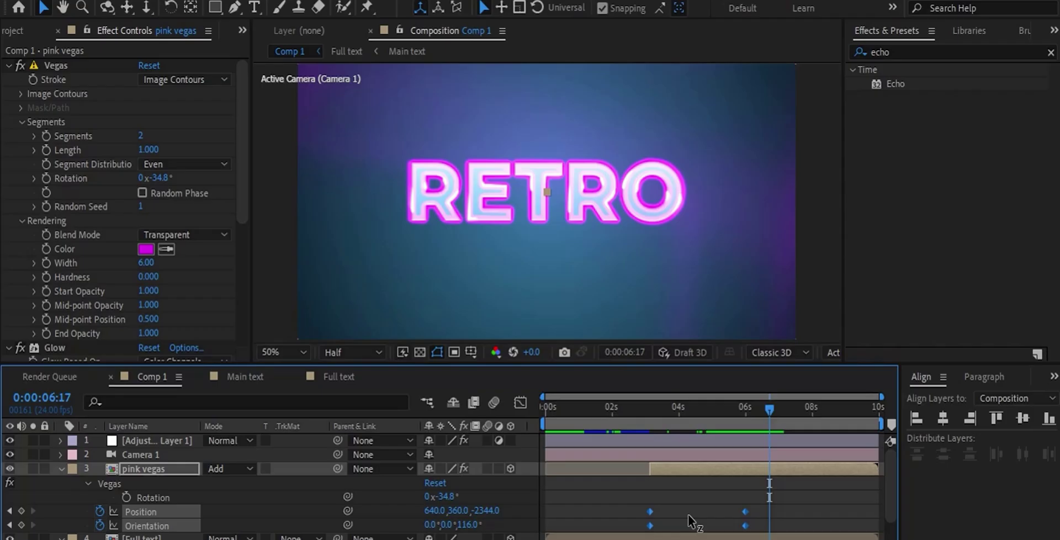
pyautogui.rightClick(651, 514)
pyautogui.moveTo(725, 494)
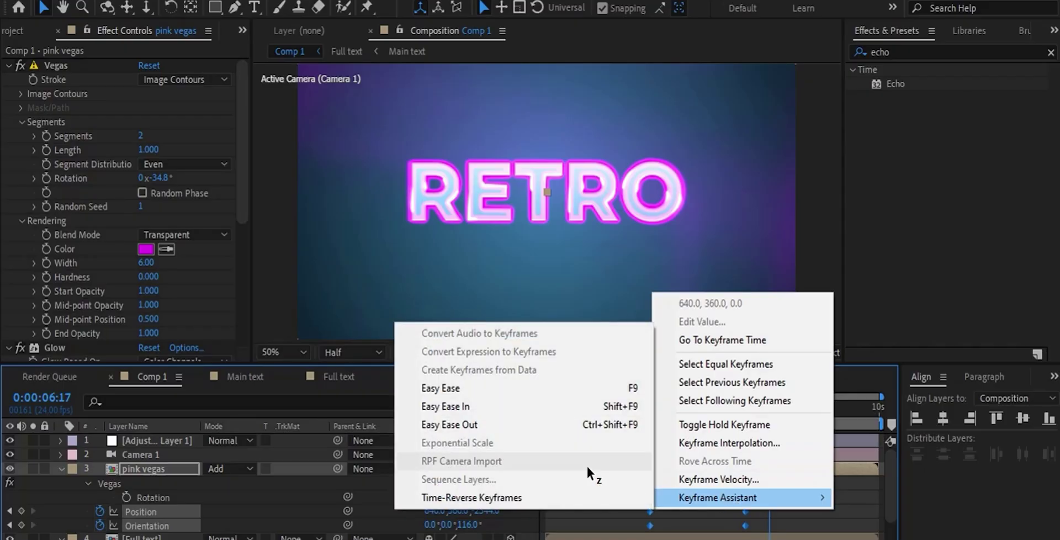
pyautogui.click(465, 388)
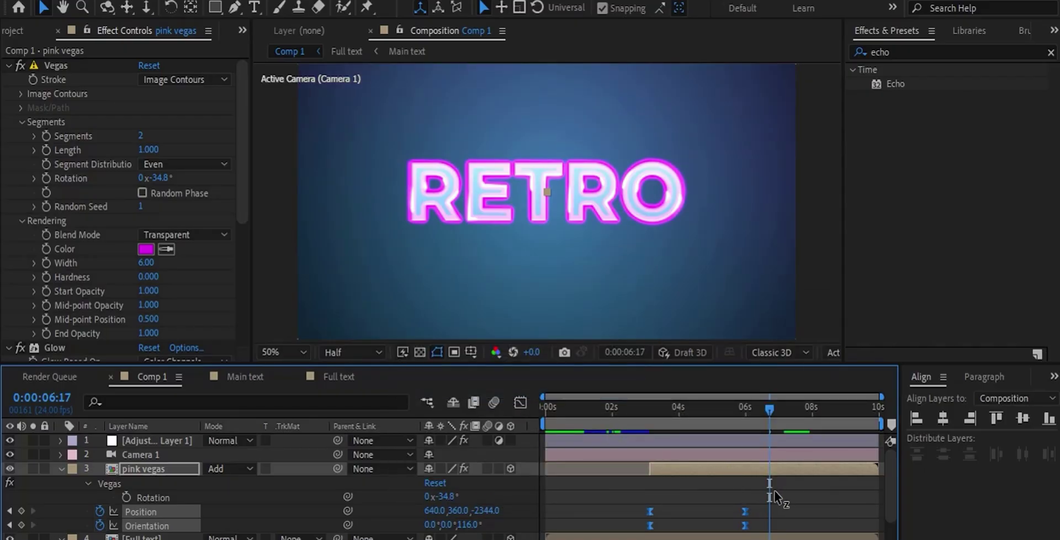
# - Reshape the speed curve of the pink vegas layer's Position and Orientation keyframes for an early peak and long ease-out, and preview it
pyautogui.click(659, 410)
pyautogui.moveTo(661, 409); pyautogui.dragTo(733, 440)
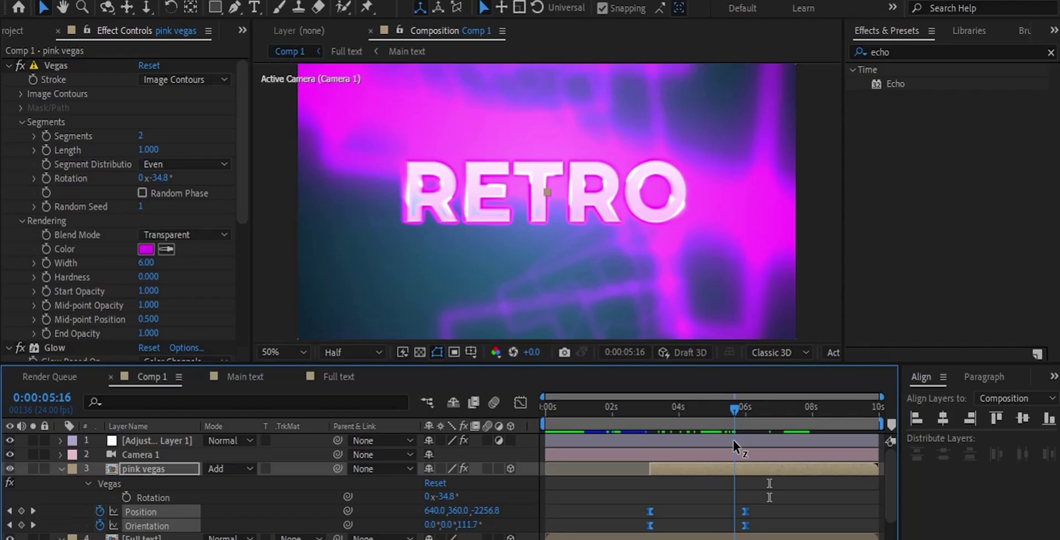
pyautogui.click(520, 403)
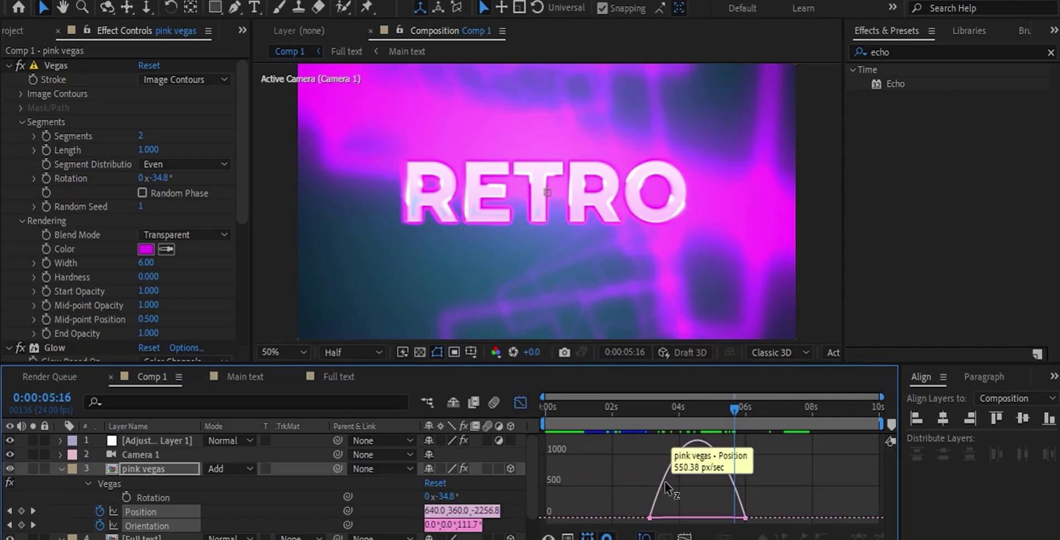
pyautogui.moveTo(783, 522); pyautogui.dragTo(625, 510)
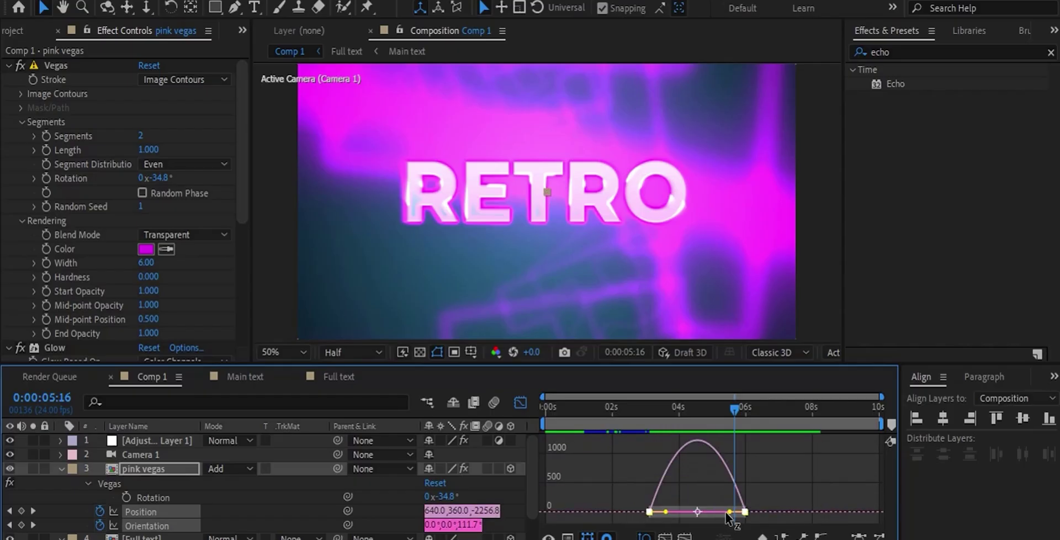
pyautogui.moveTo(727, 512); pyautogui.dragTo(682, 510)
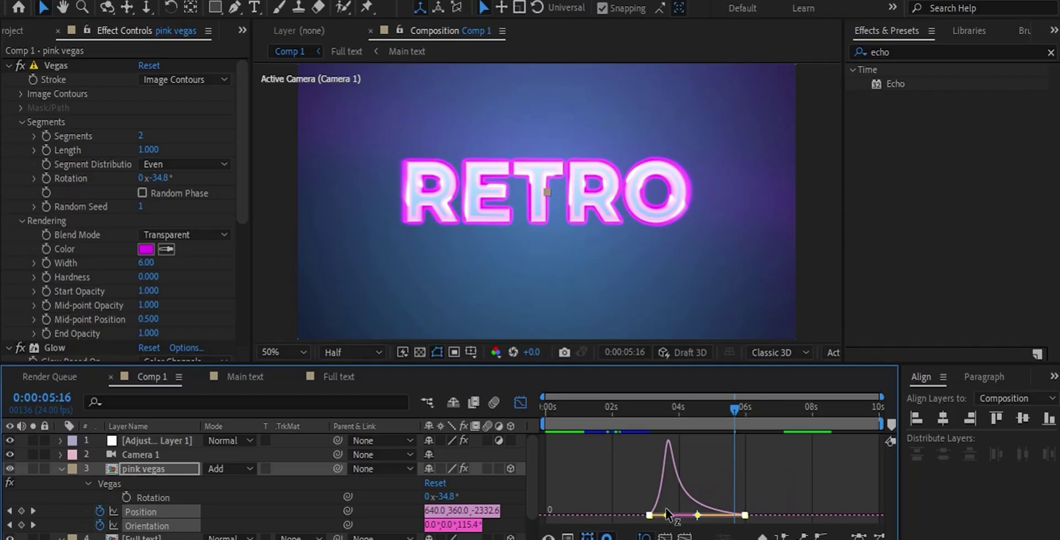
pyautogui.click(667, 514)
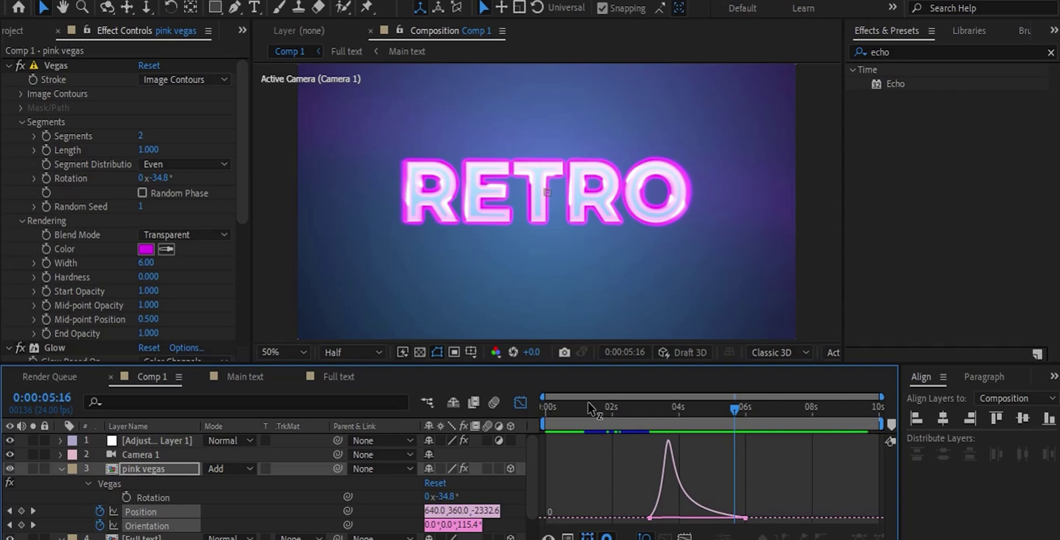
pyautogui.hotkey('shift', 'F3')
pyautogui.press('Home')
pyautogui.press('space')
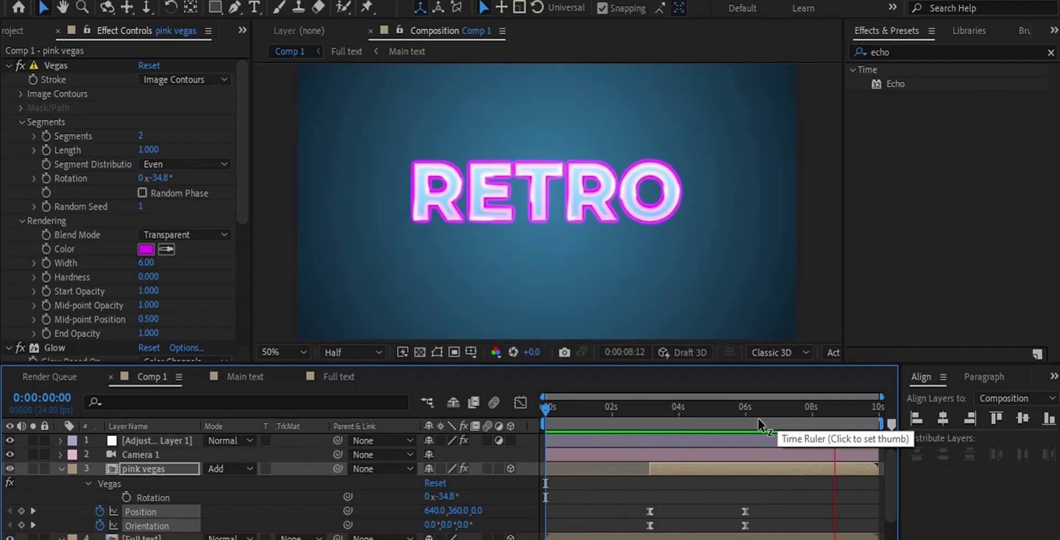
pyautogui.press('space')
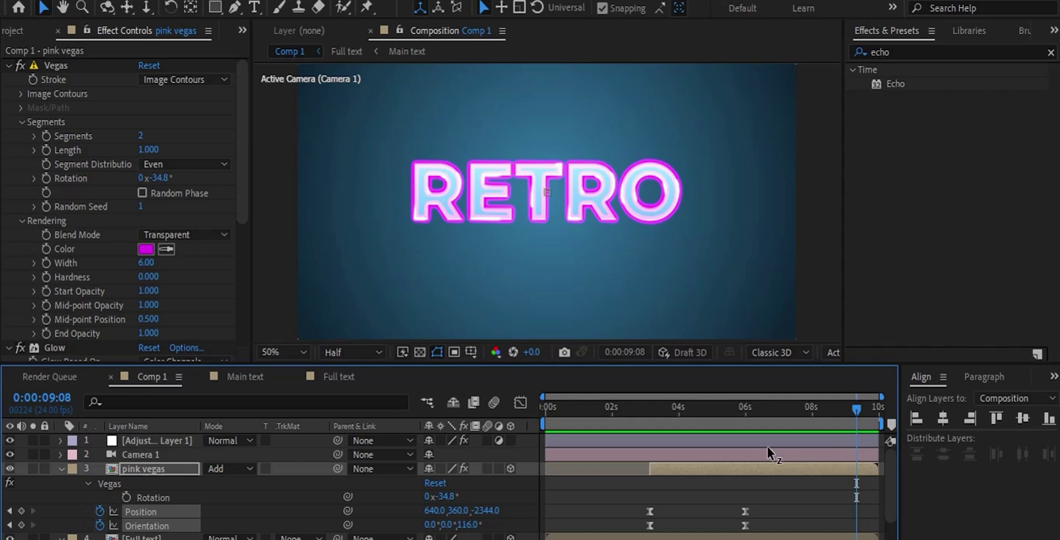
# - Pull the pink vegas layer closer to the camera at 0:00:06:00 by setting its Z position to -2503
pyautogui.click(766, 440)
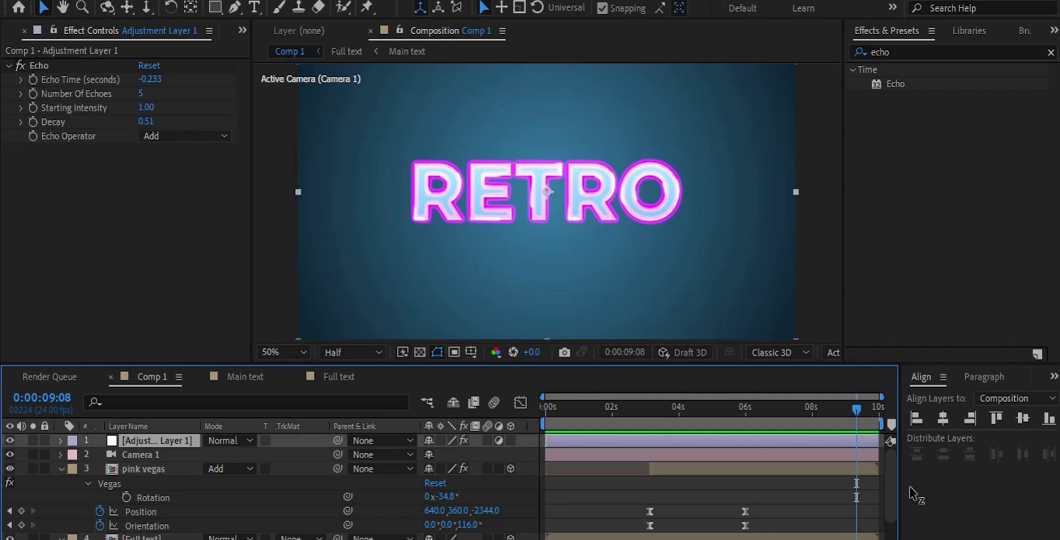
pyautogui.click(740, 474)
pyautogui.press('j')
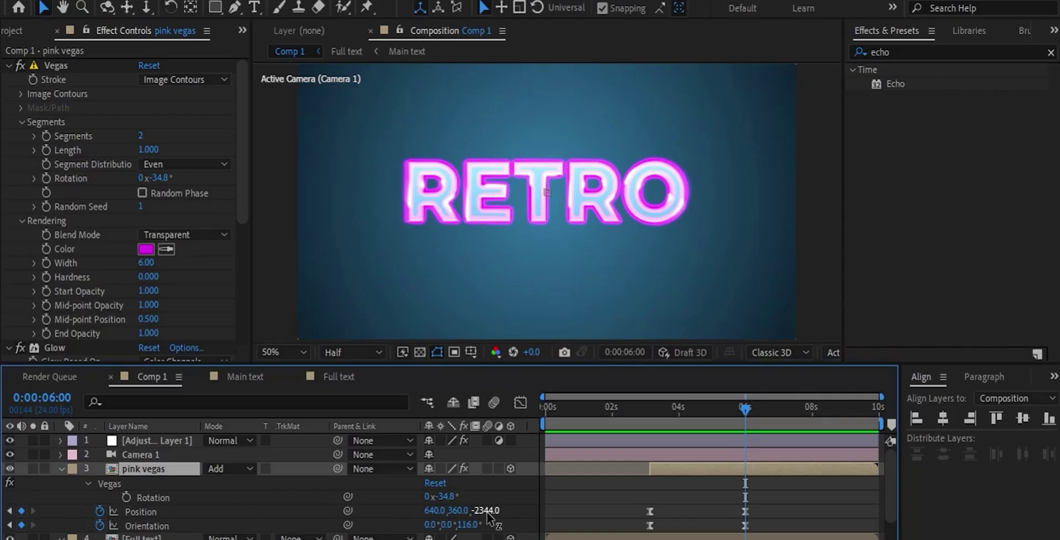
pyautogui.moveTo(487, 514); pyautogui.dragTo(353, 502)
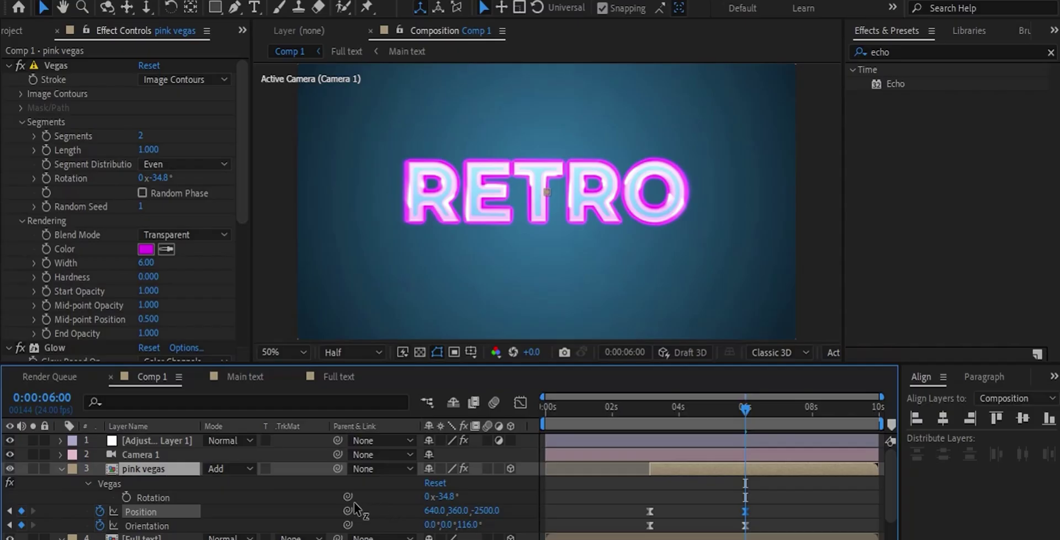
pyautogui.moveTo(681, 403); pyautogui.dragTo(763, 409)
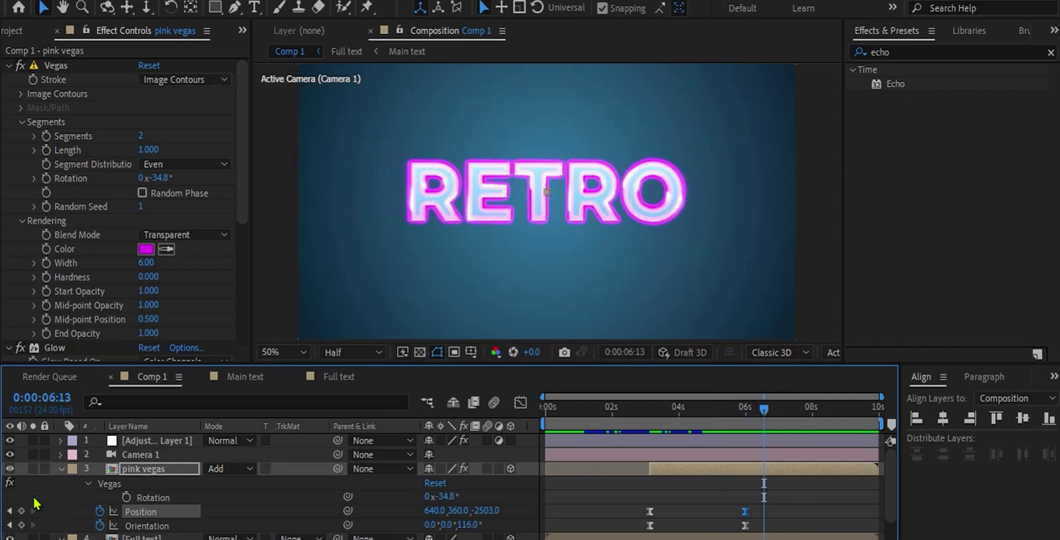
# - Change the start color of the background layer's Gradient Ramp to a dark teal
pyautogui.scroll(-2, 36, 504)
pyautogui.click(350, 298)
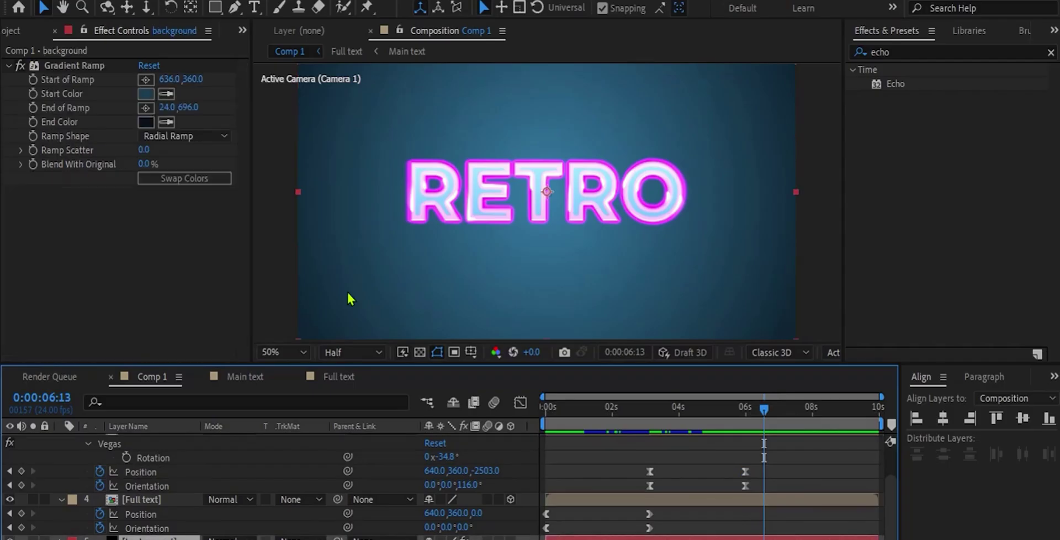
pyautogui.click(146, 95)
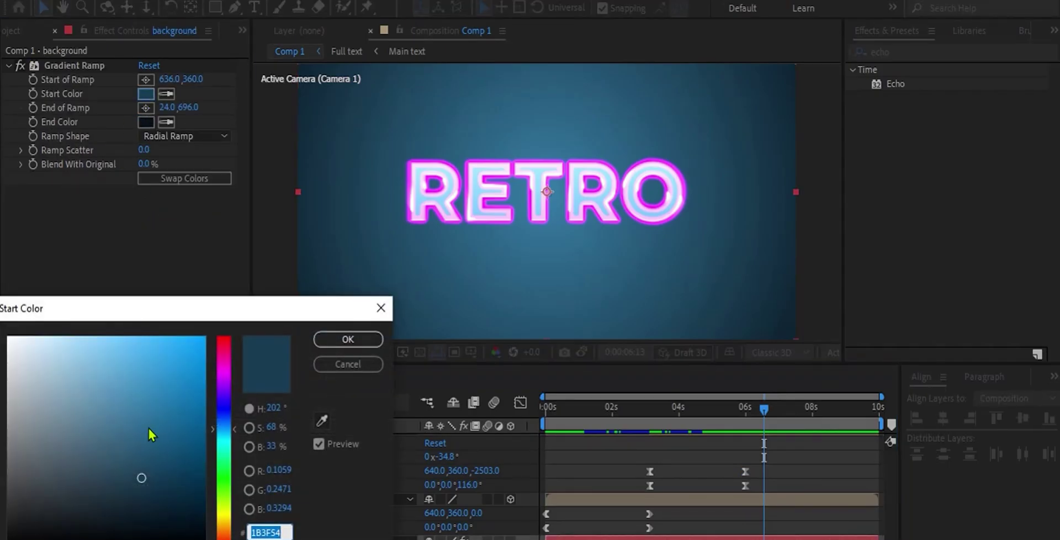
pyautogui.moveTo(146, 486)
pyautogui.mouseDown()
pyautogui.moveTo(147, 507)
pyautogui.moveTo(58, 516)
pyautogui.moveTo(96, 531)
pyautogui.moveTo(108, 487)
pyautogui.mouseUp()
pyautogui.click(265, 532)
pyautogui.write('42D3D')
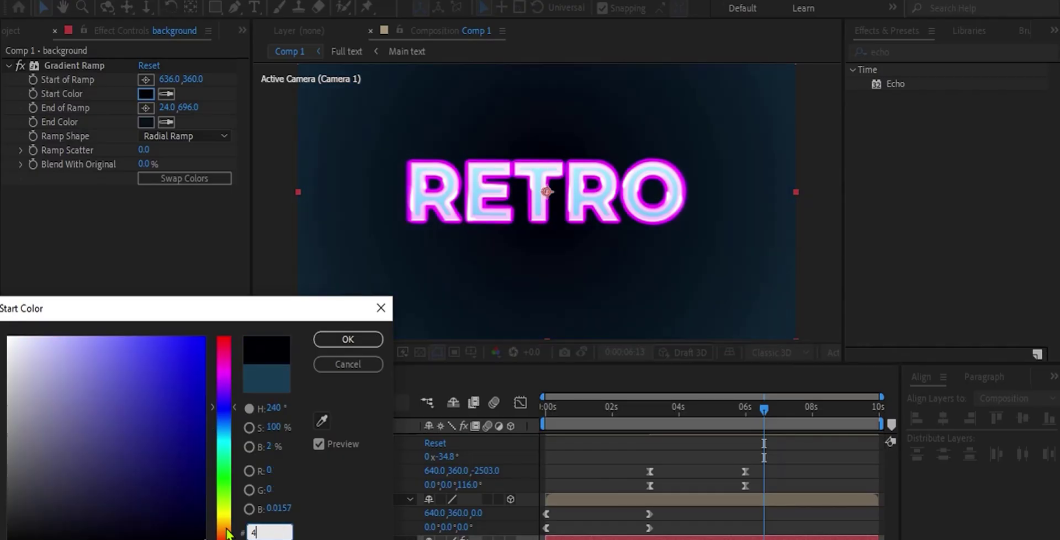
pyautogui.click(347, 339)
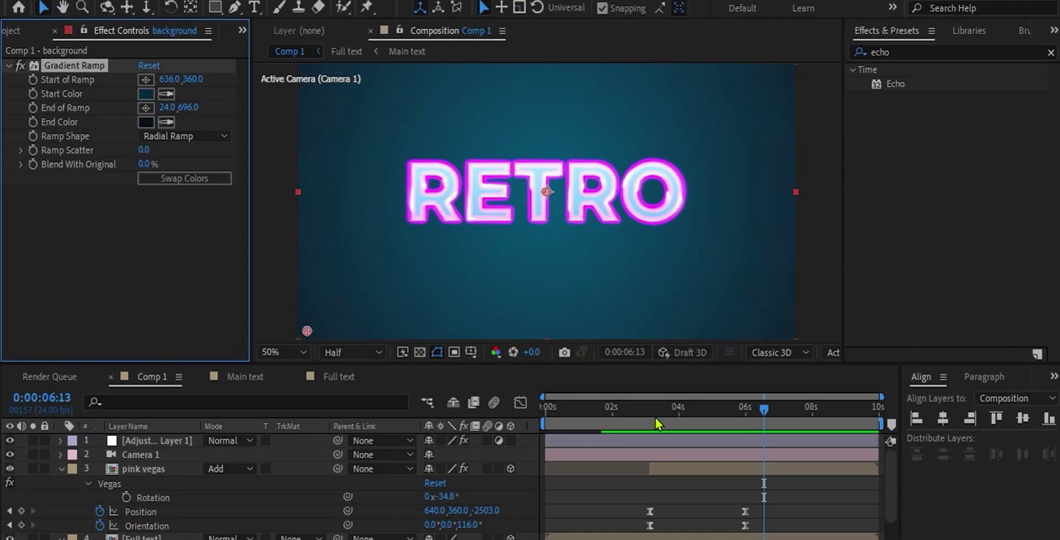
# - Add an Opacity keyframe to the adjustment layer holding the echo effect at 0:00:02:15
pyautogui.click(656, 409)
pyautogui.moveTo(655, 409); pyautogui.dragTo(648, 452)
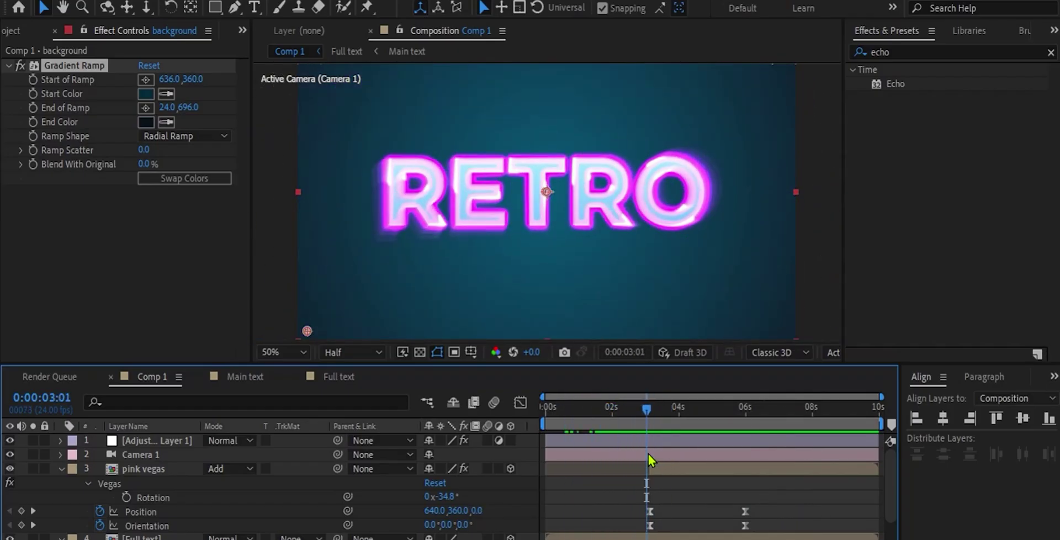
pyautogui.click(626, 413)
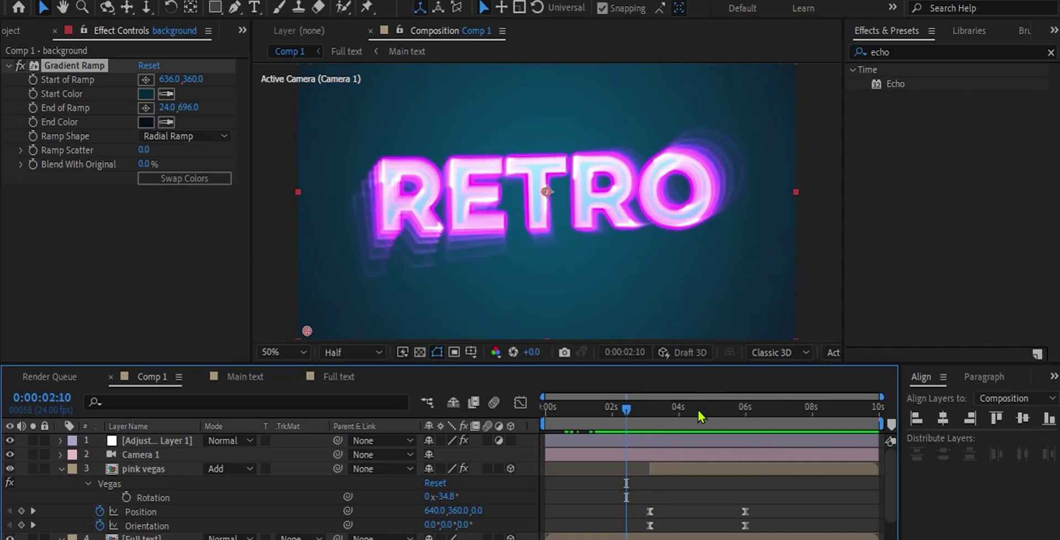
pyautogui.moveTo(626, 410); pyautogui.dragTo(653, 413)
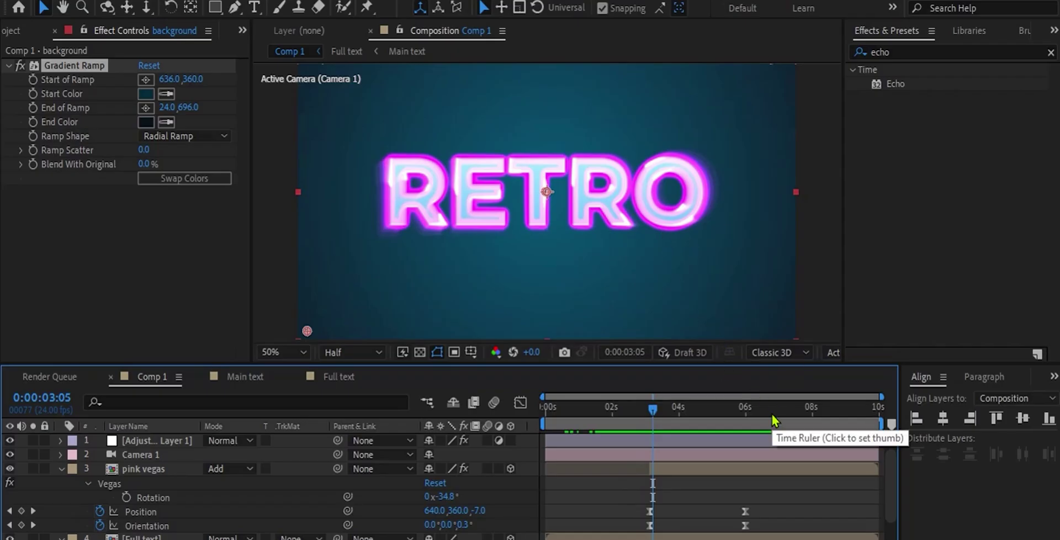
pyautogui.click(676, 441)
pyautogui.press('t')
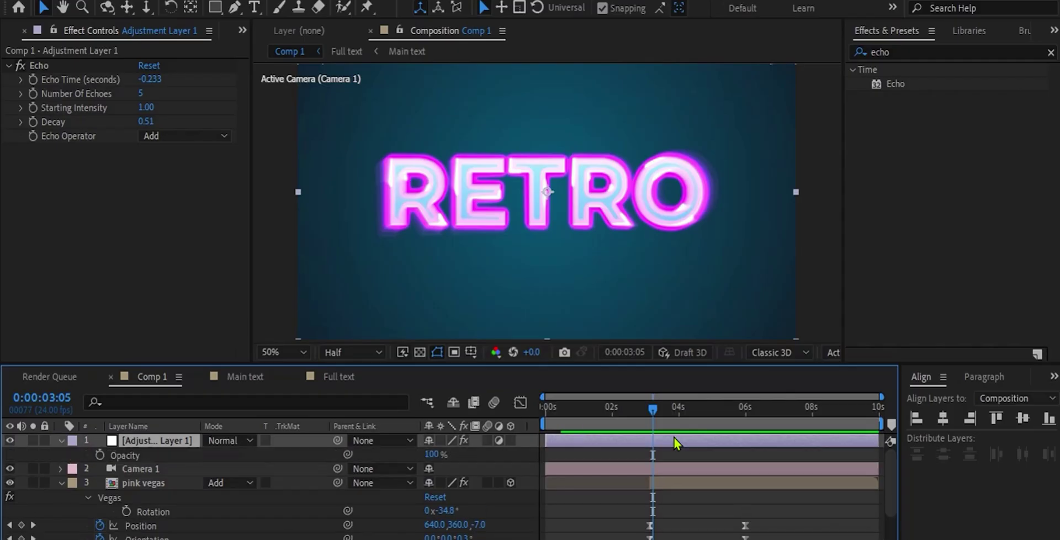
pyautogui.click(634, 411)
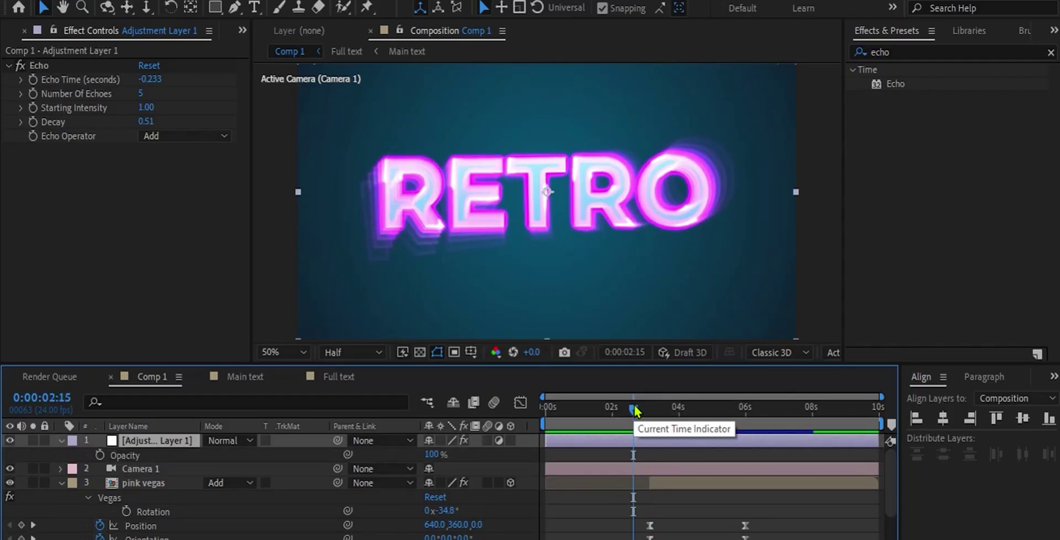
pyautogui.hotkey('alt', 'shift', 't')
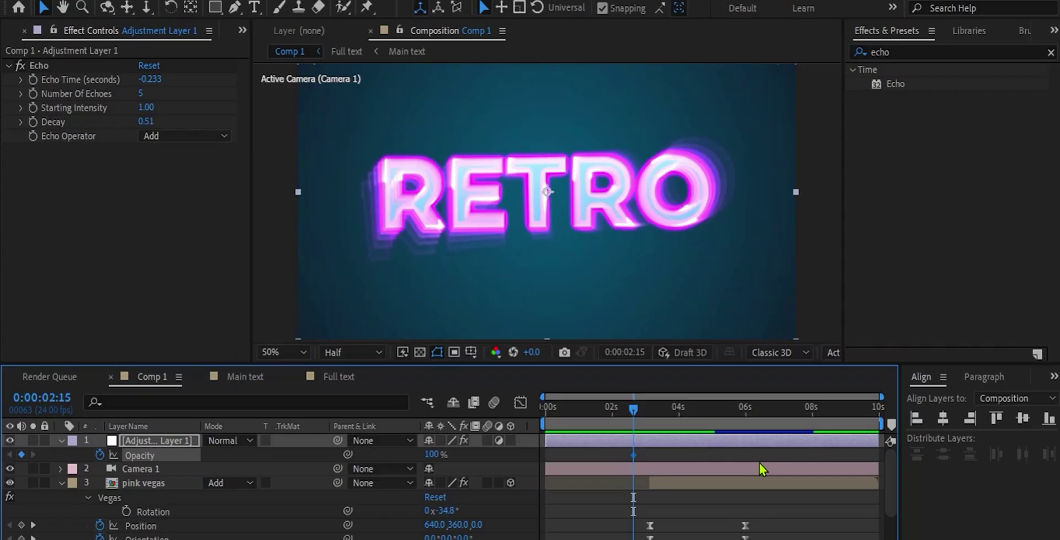
# - Fade the echo adjustment layer to 21% Opacity at 0:00:05:10
pyautogui.moveTo(673, 408)
pyautogui.mouseDown()
pyautogui.moveTo(665, 403)
pyautogui.moveTo(681, 410)
pyautogui.mouseUp()
pyautogui.moveTo(684, 405); pyautogui.dragTo(726, 411)
pyautogui.moveTo(430, 455); pyautogui.dragTo(375, 467)
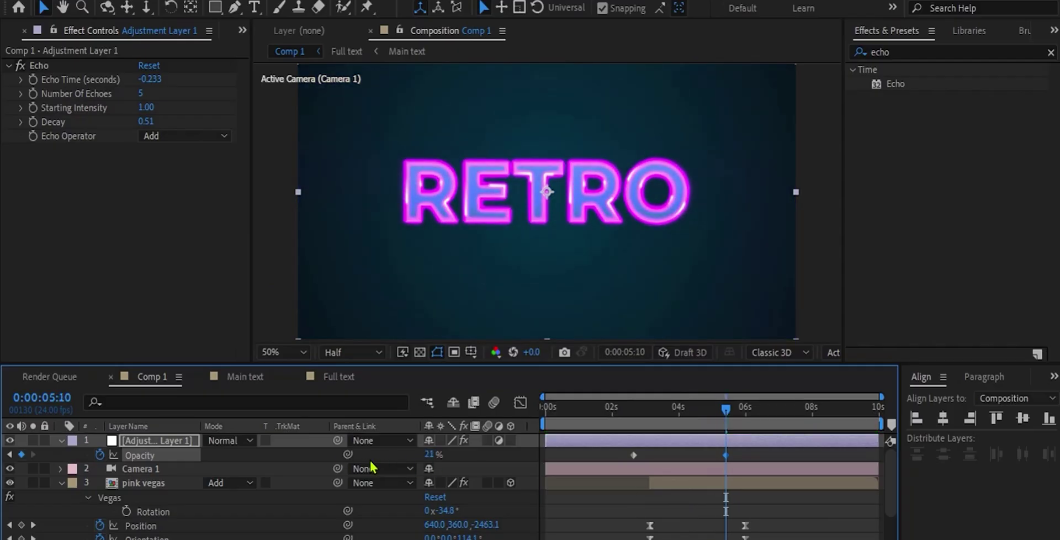
pyautogui.click(708, 411)
pyautogui.moveTo(706, 414)
pyautogui.mouseDown()
pyautogui.moveTo(684, 414)
pyautogui.moveTo(710, 417)
pyautogui.mouseUp()
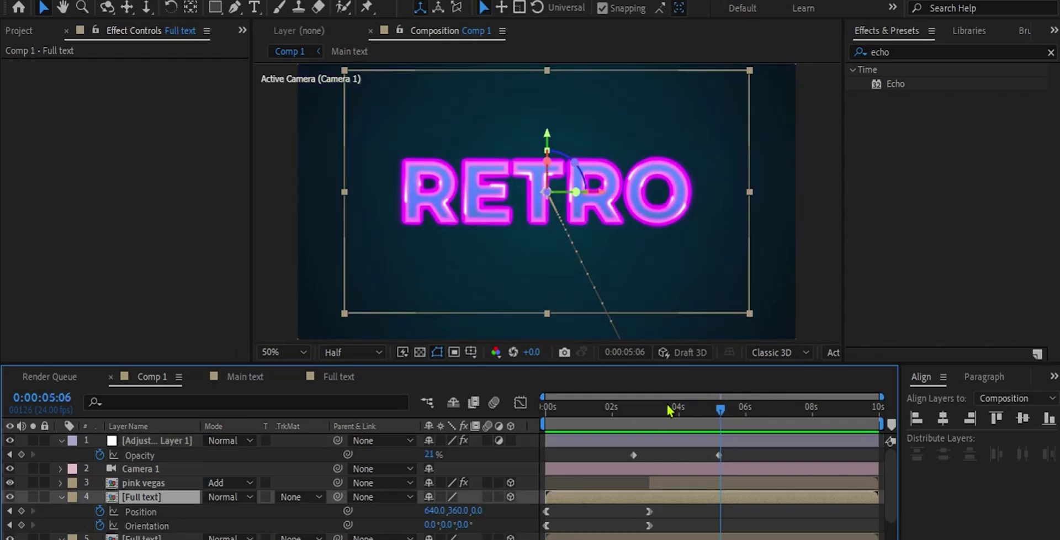
# - Try darkening the background's Gradient Ramp start color to 021016
pyautogui.click(649, 409)
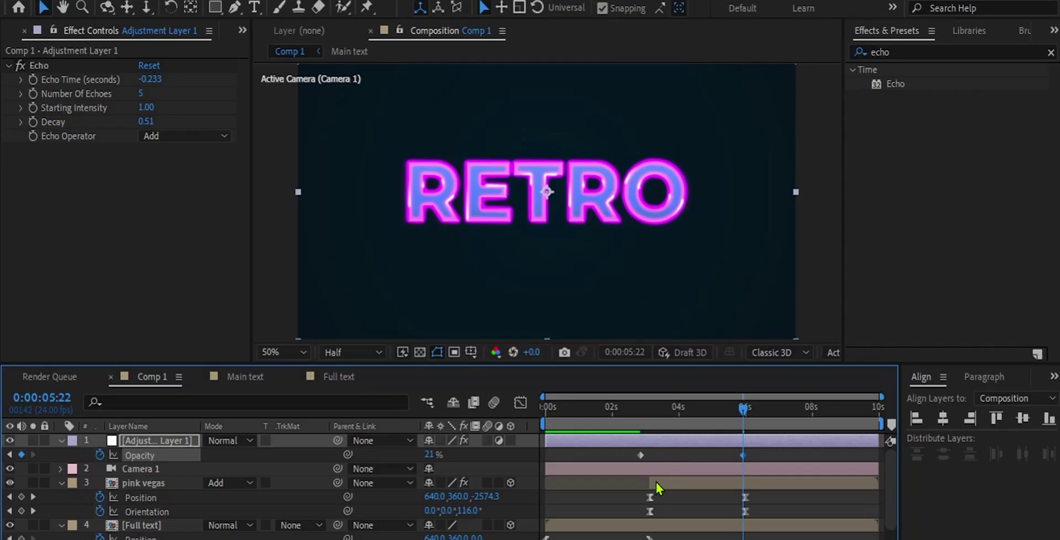
pyautogui.scroll(-1, 624, 463)
pyautogui.scroll(1, 743, 459)
pyautogui.moveTo(548, 409); pyautogui.dragTo(739, 414)
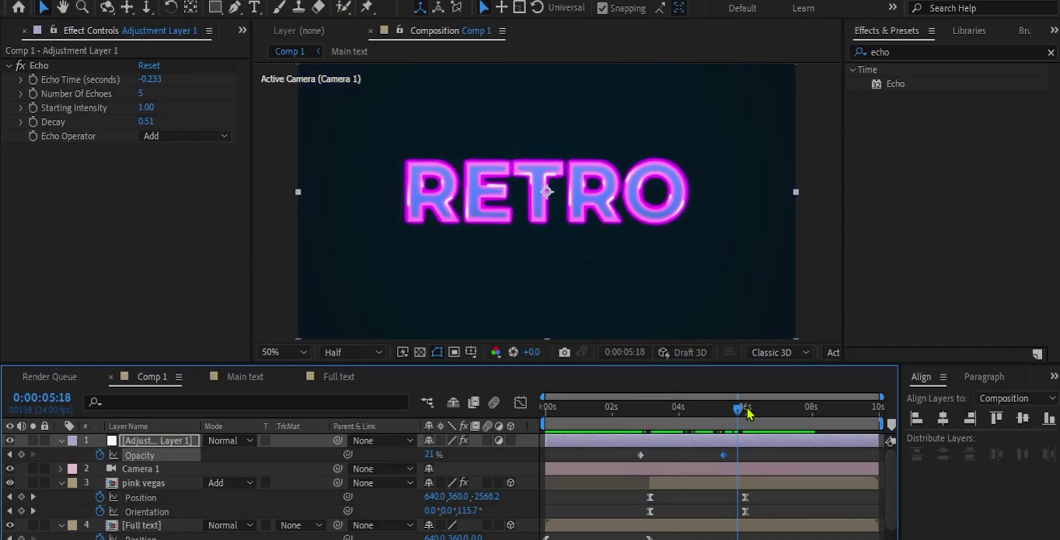
pyautogui.scroll(-1, 715, 456)
pyautogui.click(712, 535)
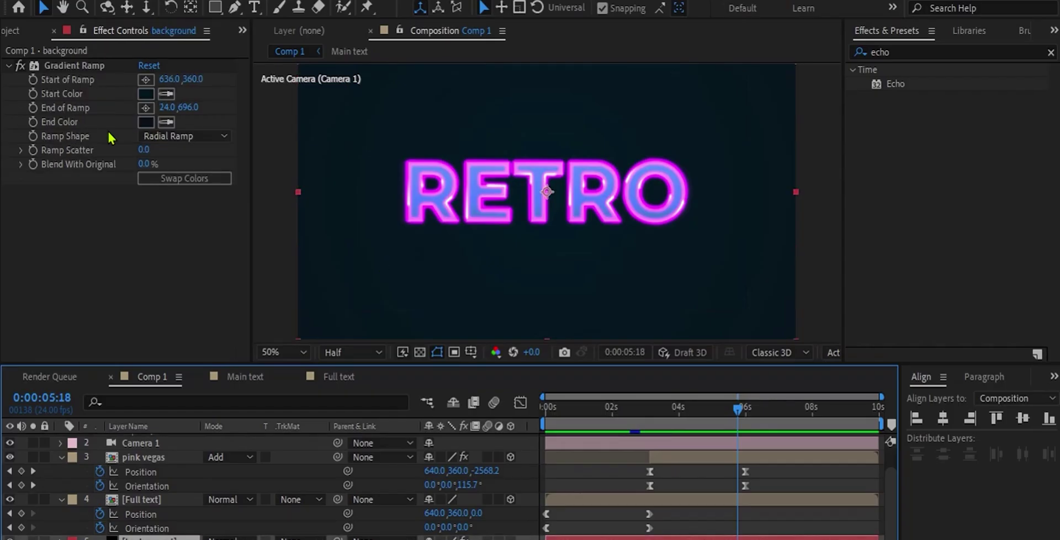
pyautogui.click(145, 93)
pyautogui.moveTo(189, 518); pyautogui.dragTo(190, 530)
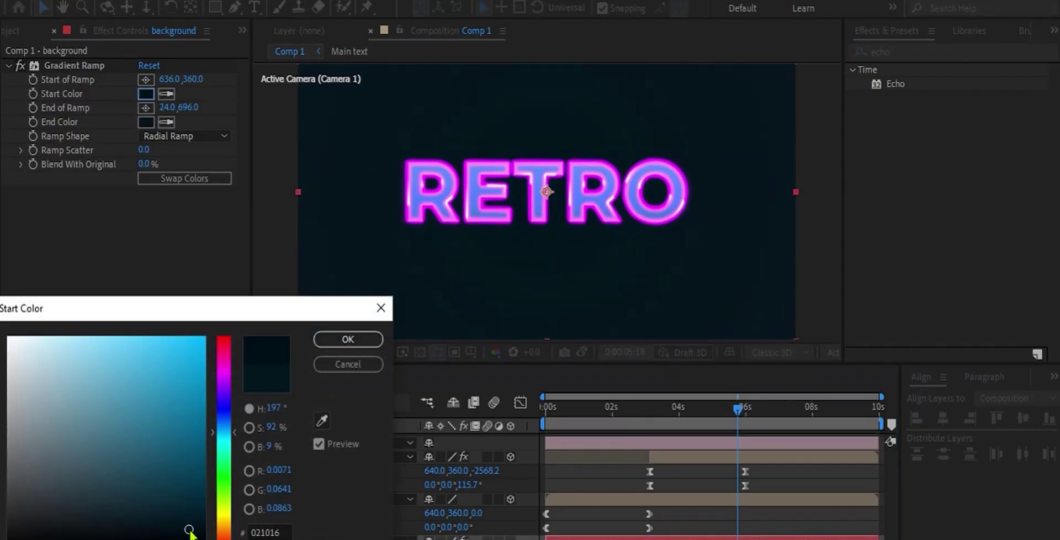
pyautogui.click(348, 339)
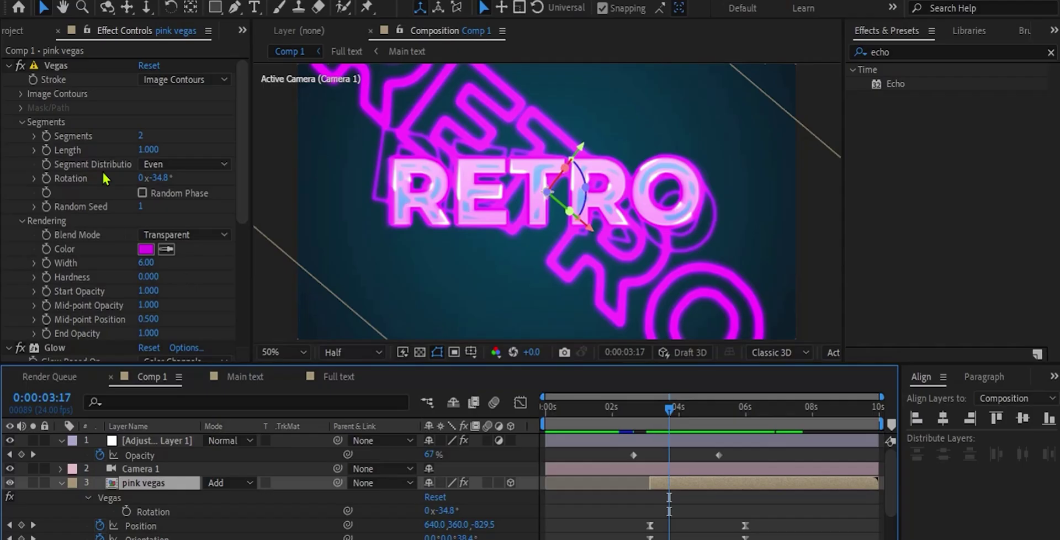
# - Change the Vegas stroke color on the pink vegas layer to a deep blue, about 0048AA
pyautogui.scroll(-3, 249, 225)
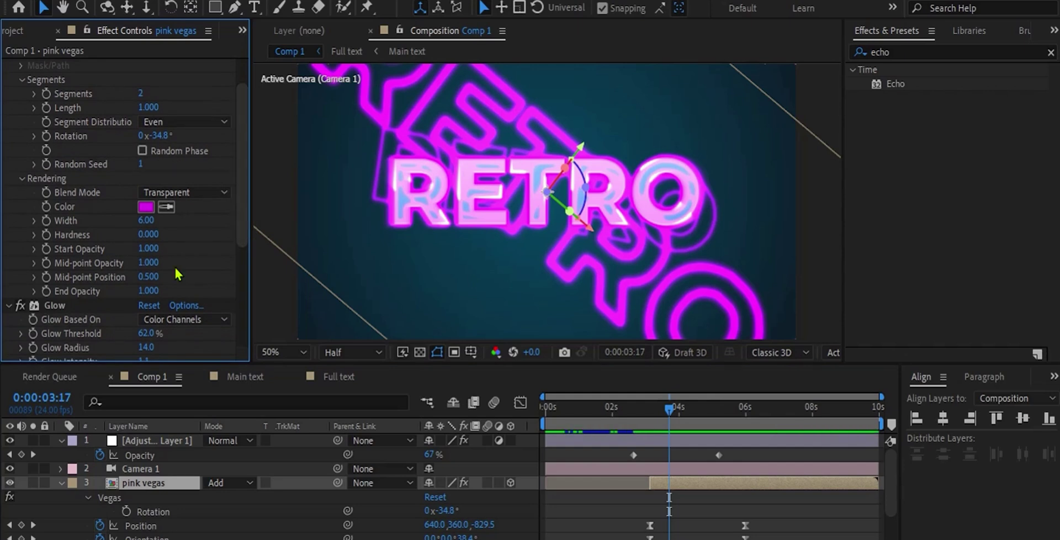
pyautogui.click(145, 208)
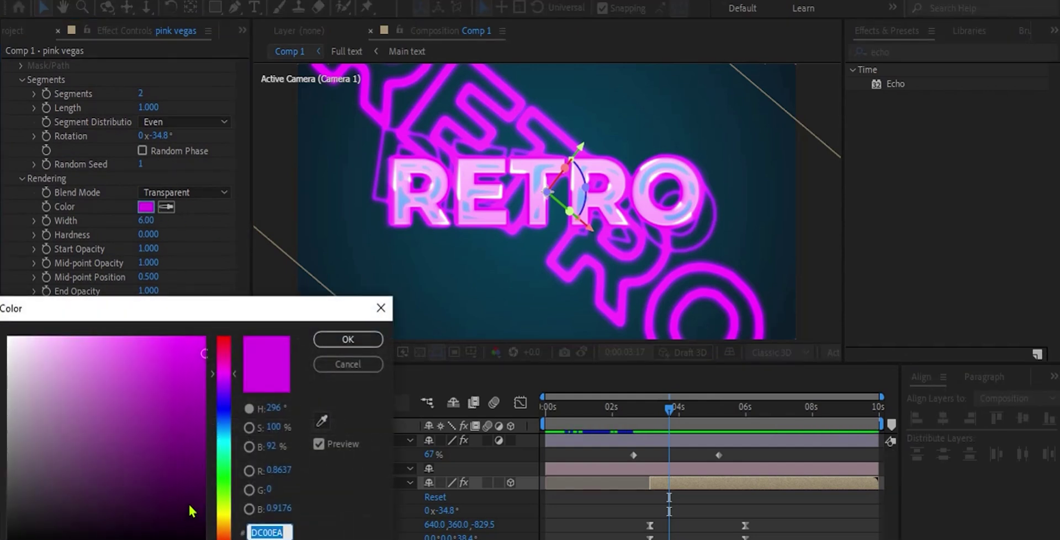
pyautogui.click(223, 423)
pyautogui.moveTo(188, 453); pyautogui.dragTo(223, 414)
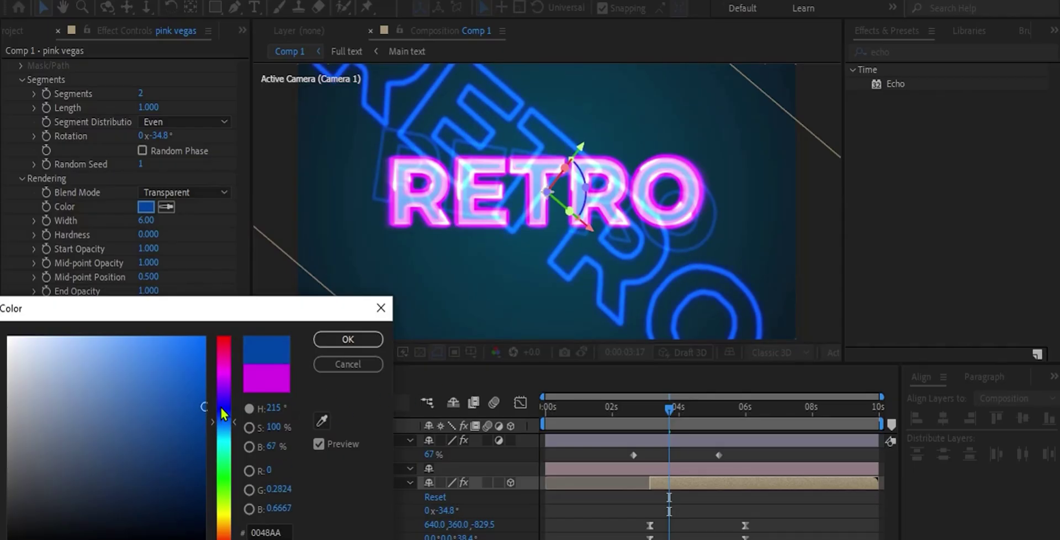
pyautogui.press('Return')
# - Scrub and play through the composition to review the blue outline spinning out and the echo fade
pyautogui.click(639, 424)
pyautogui.moveTo(639, 424); pyautogui.dragTo(660, 450)
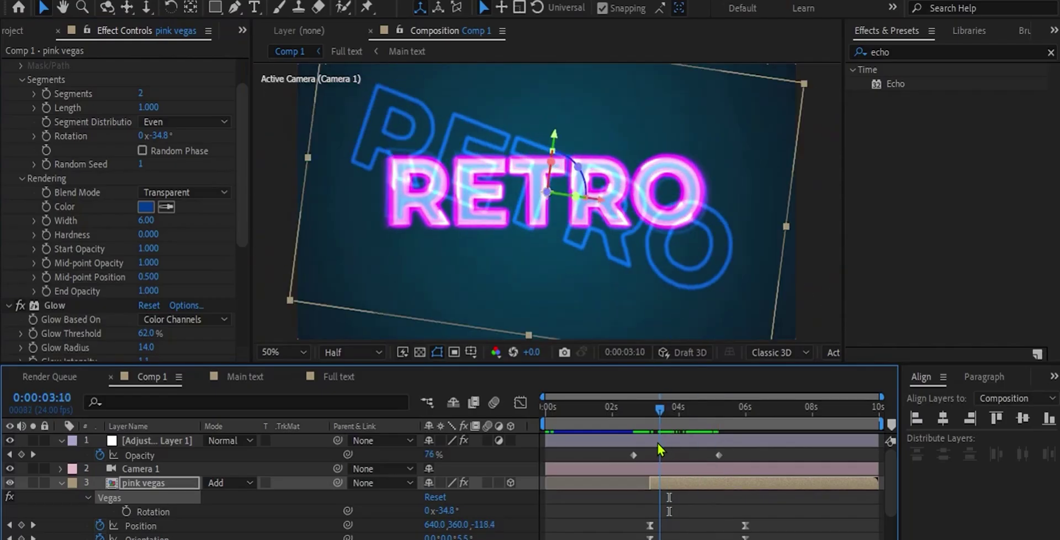
pyautogui.moveTo(547, 421); pyautogui.dragTo(709, 447)
pyautogui.press('space')
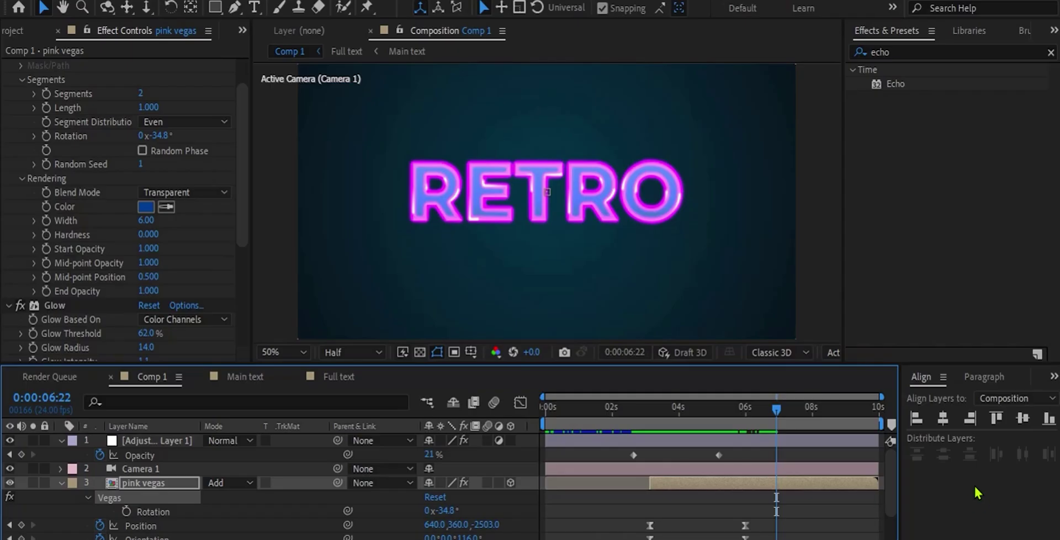
pyautogui.click(698, 478)
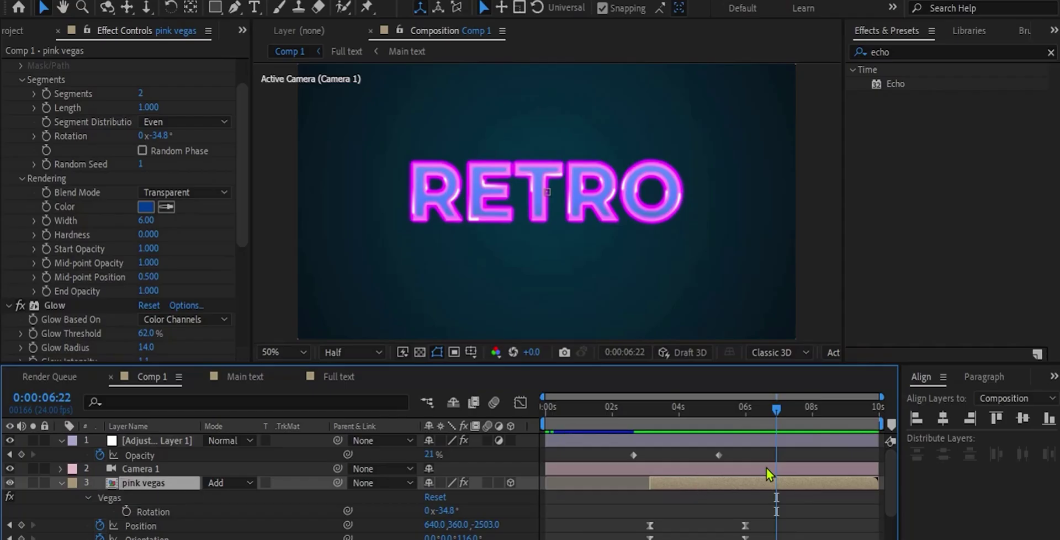
pyautogui.click(784, 497)
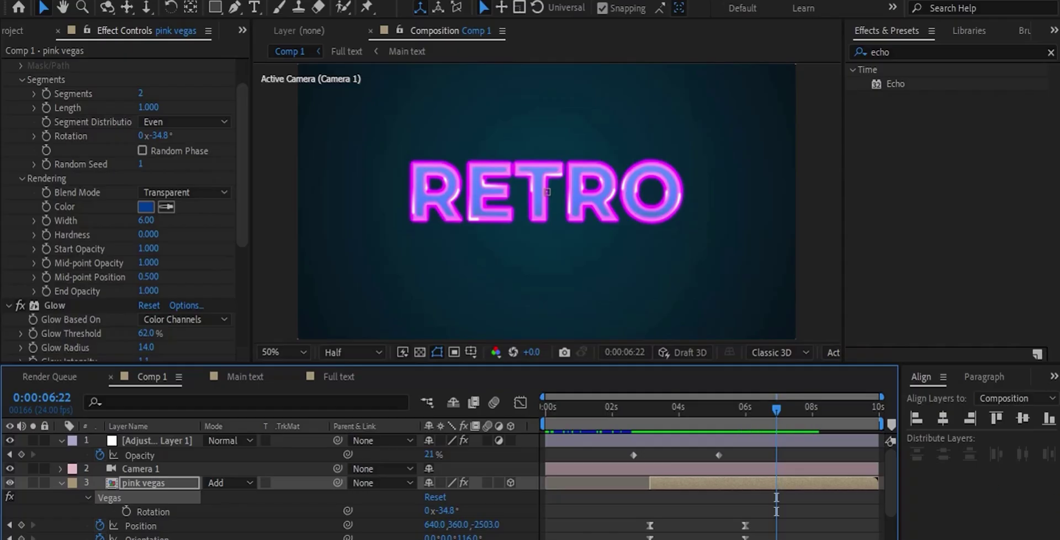
# - Duplicate the Full text layer and place the copy above the pink vegas layer
pyautogui.click(697, 478)
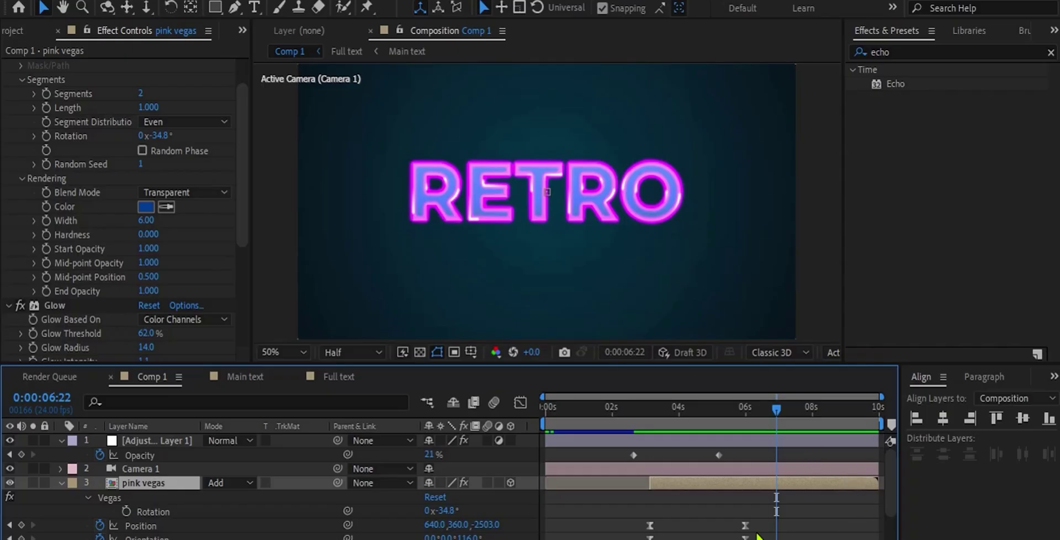
pyautogui.click(62, 483)
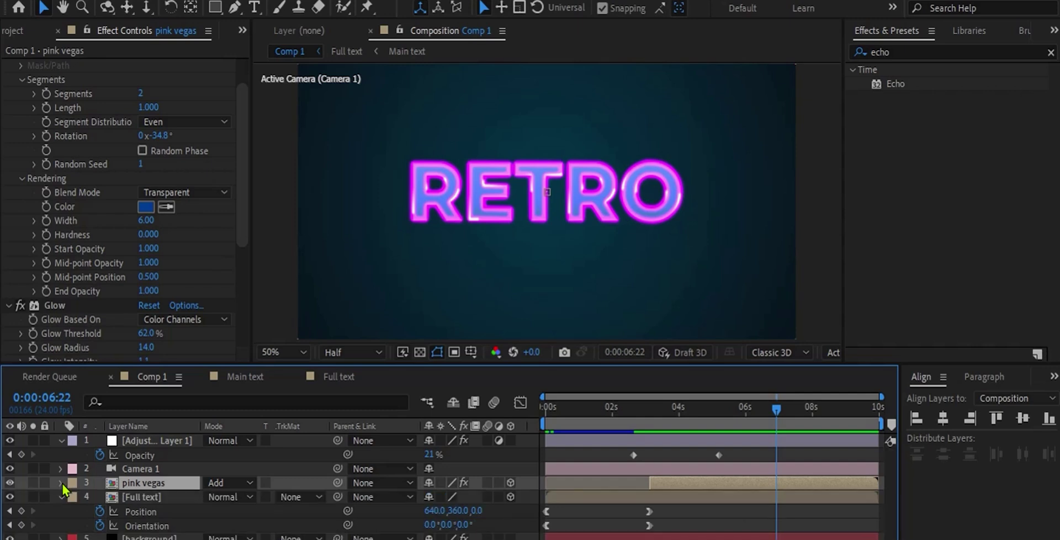
pyautogui.click(155, 496)
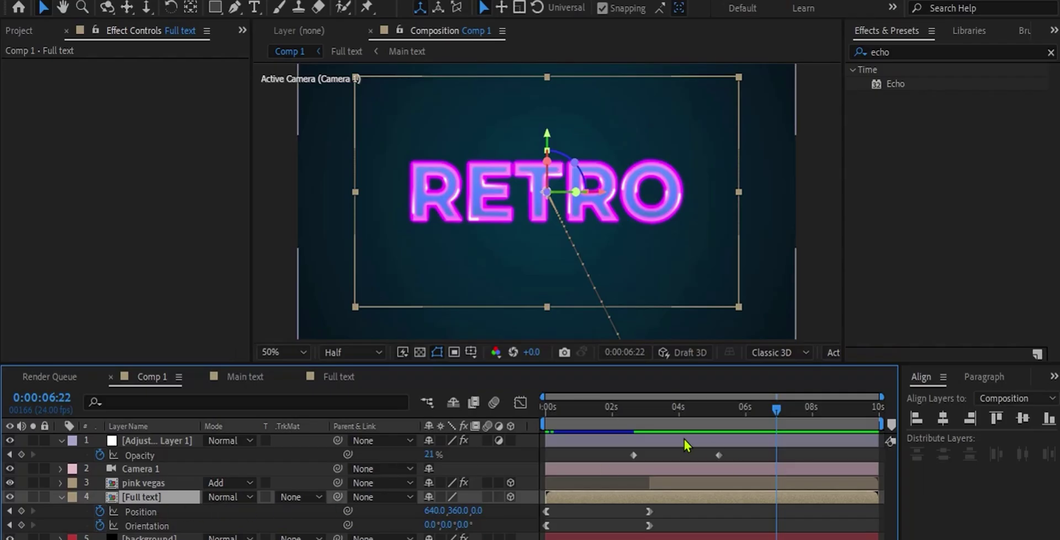
pyautogui.moveTo(654, 409); pyautogui.dragTo(721, 409)
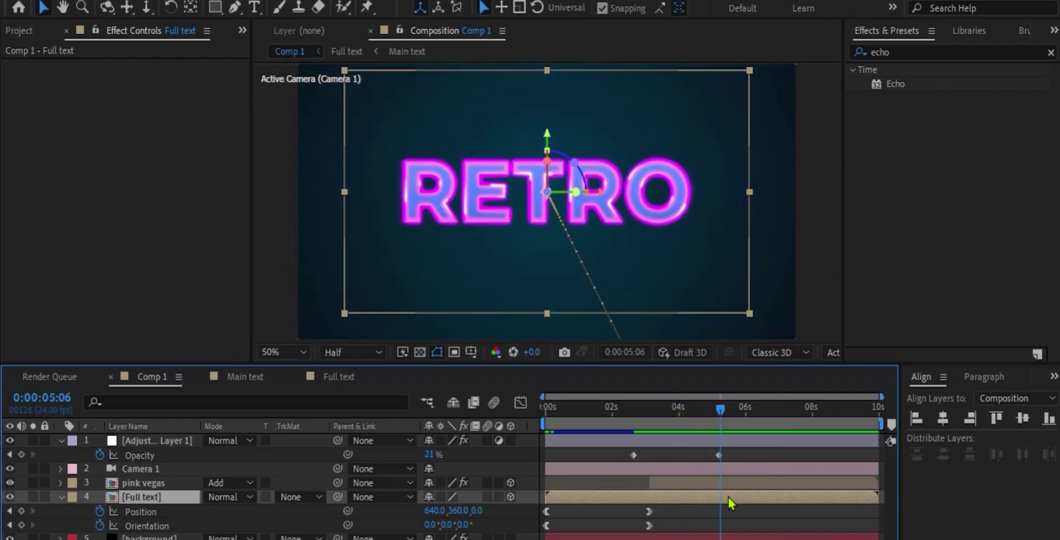
pyautogui.hotkey('ctrl', 'd')
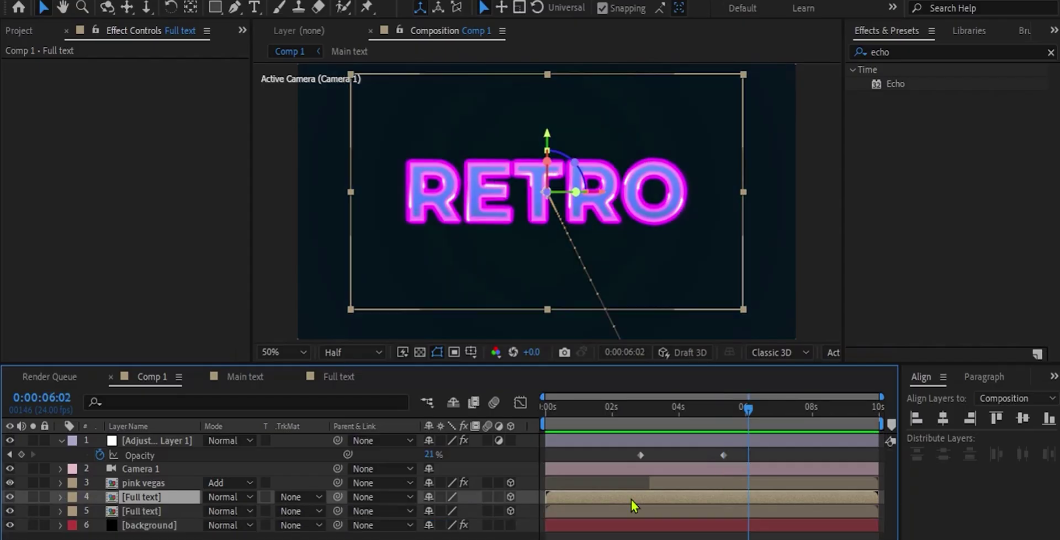
pyautogui.hotkey('ctrl', ']')
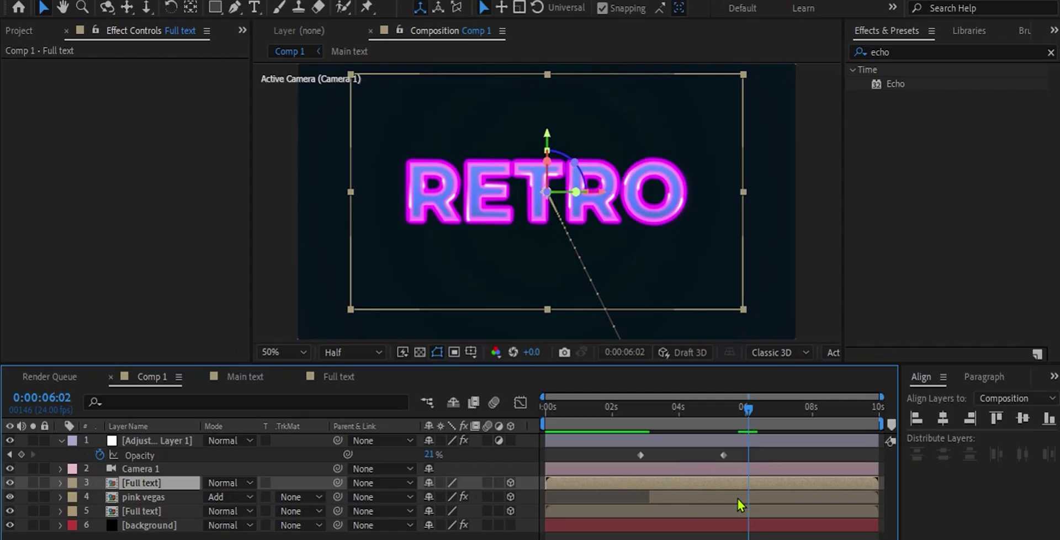
# - Trim the upper Full text copy to start at 0:00:03:03 and delete its initial Position and Orientation keyframes
pyautogui.press('u')
pyautogui.click(656, 412)
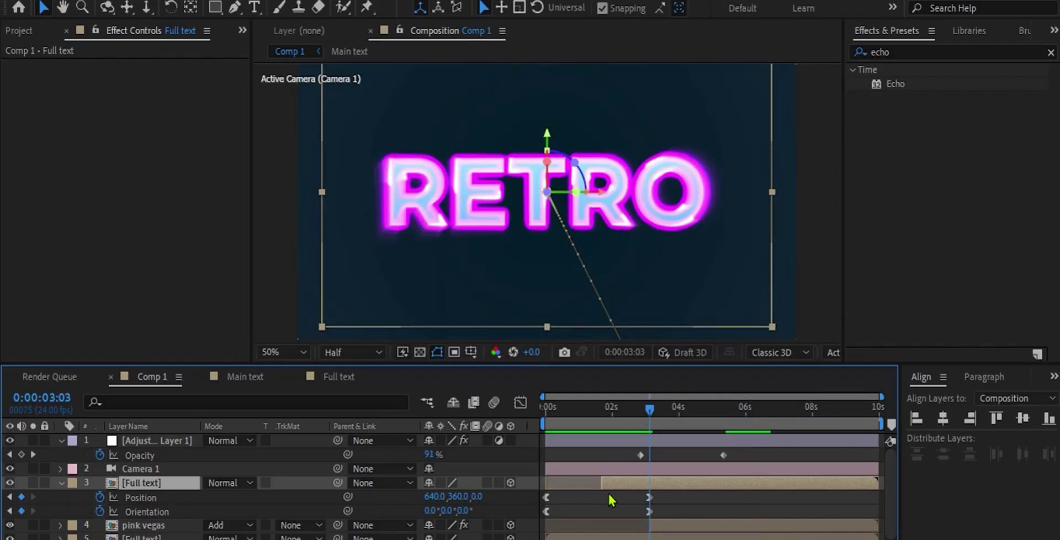
pyautogui.moveTo(608, 491); pyautogui.dragTo(652, 496)
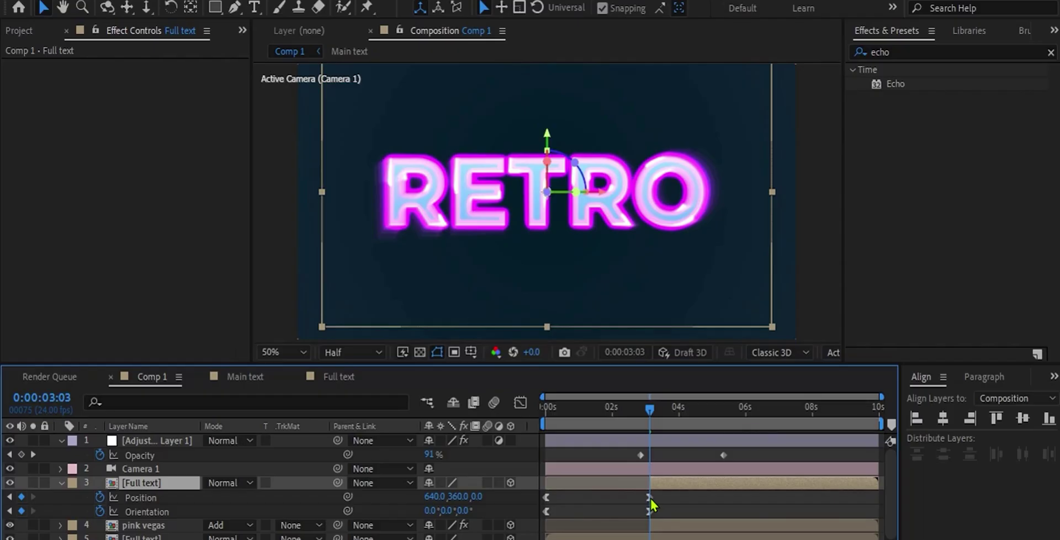
pyautogui.moveTo(566, 490); pyautogui.dragTo(529, 519)
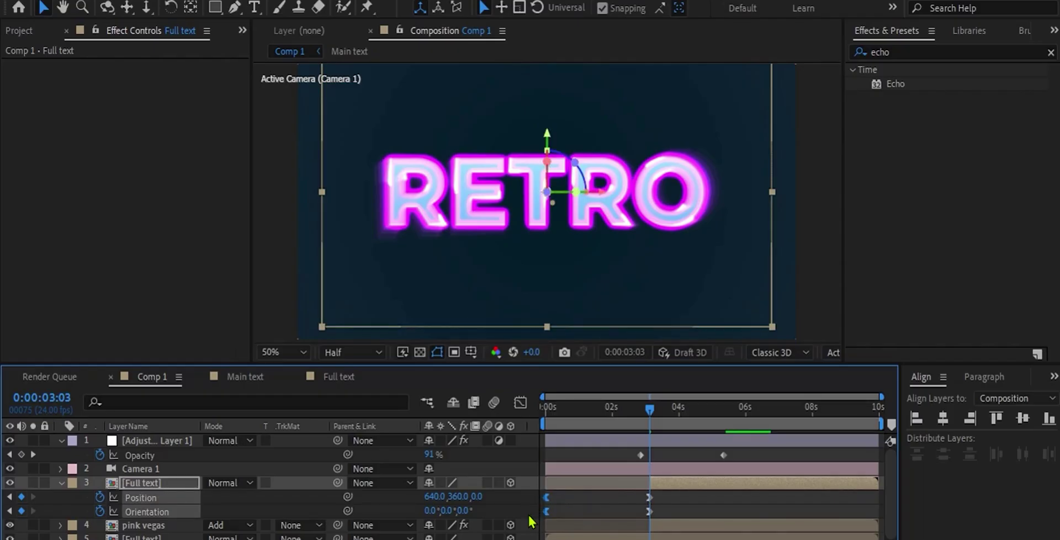
pyautogui.click(530, 522)
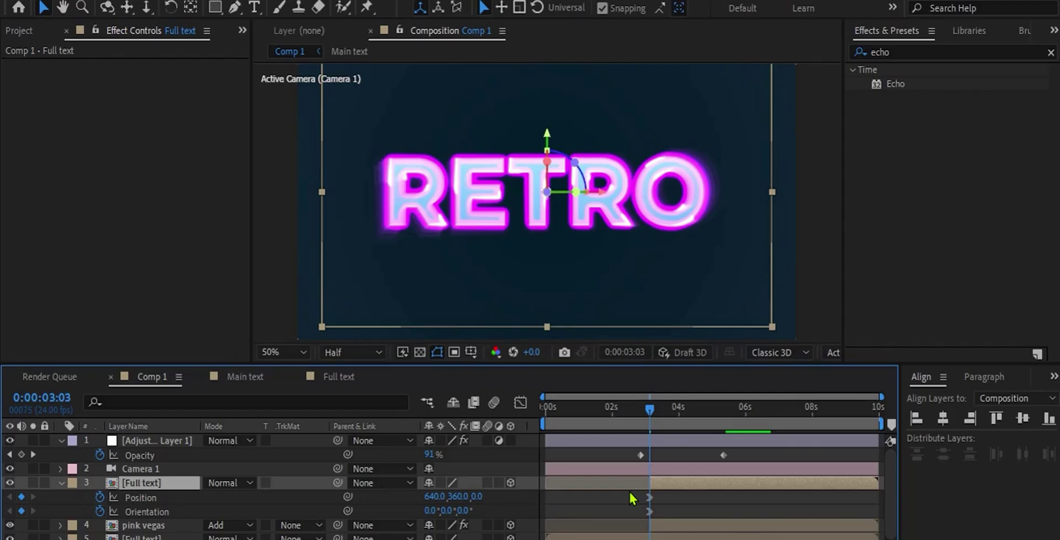
# - Solo the upper Full text copy and apply the Curves effect to it
pyautogui.click(32, 483)
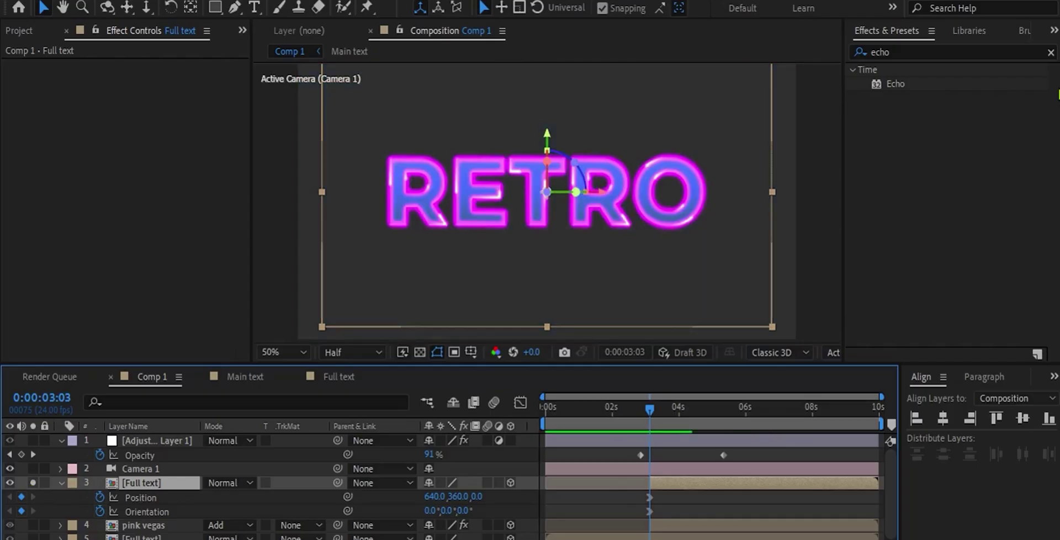
pyautogui.click(1050, 53)
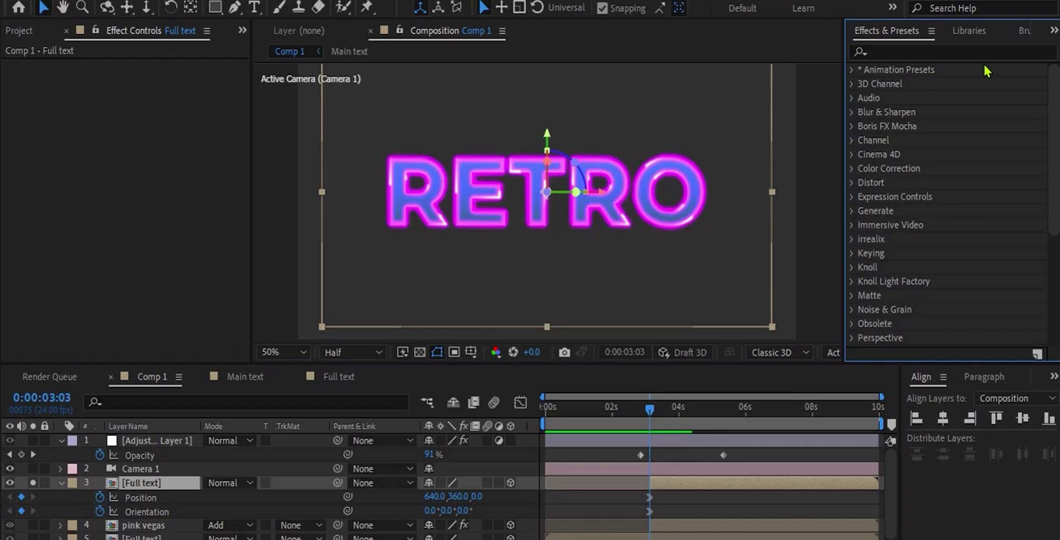
pyautogui.click(937, 58)
pyautogui.write('curve')
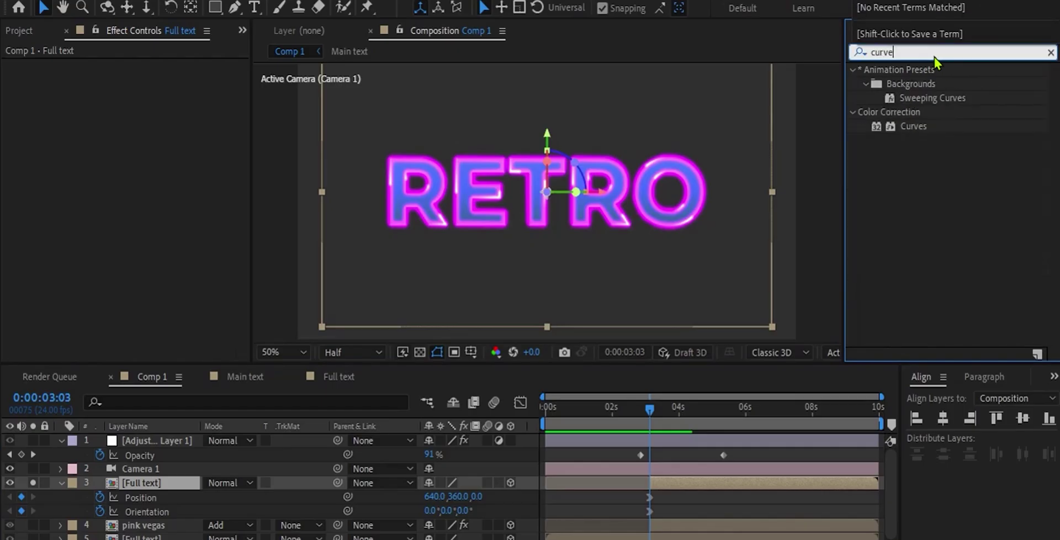
pyautogui.doubleClick(912, 127)
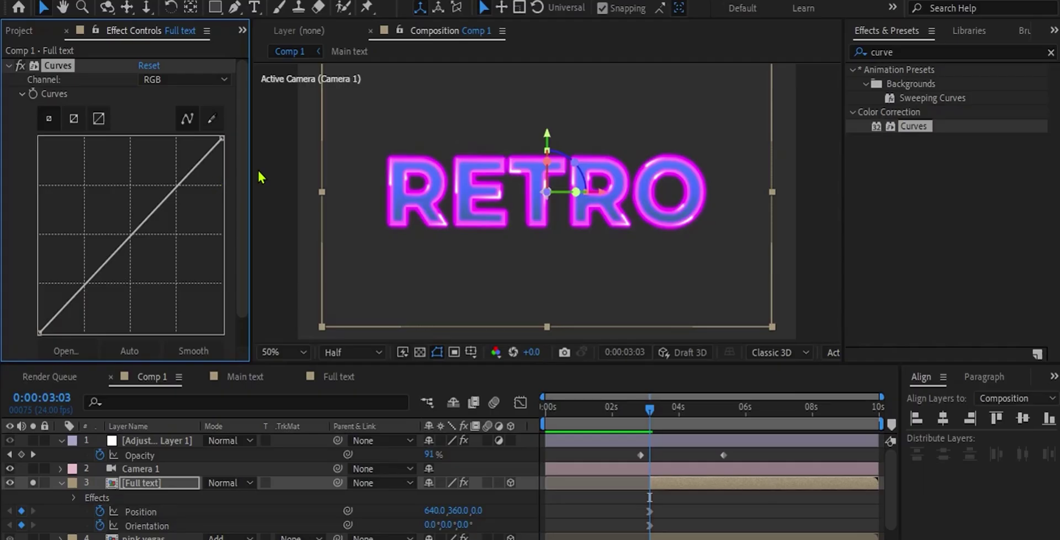
# - Bend the RGB curve strongly upward to brighten the copied text, and compare it with the effect switched off
pyautogui.moveTo(122, 246); pyautogui.dragTo(94, 197)
pyautogui.moveTo(127, 142); pyautogui.dragTo(94, 189)
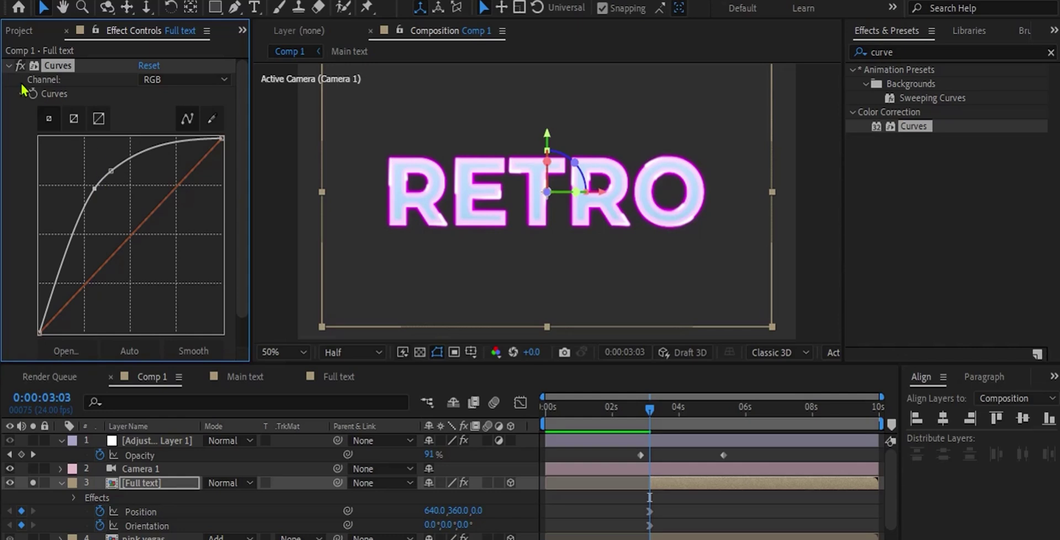
pyautogui.click(20, 65)
pyautogui.click(21, 66)
# - Shift the brightened Full text copy later so its visible part starts at 0:00:04:16
pyautogui.moveTo(676, 490); pyautogui.dragTo(728, 490)
pyautogui.moveTo(645, 412); pyautogui.dragTo(697, 408)
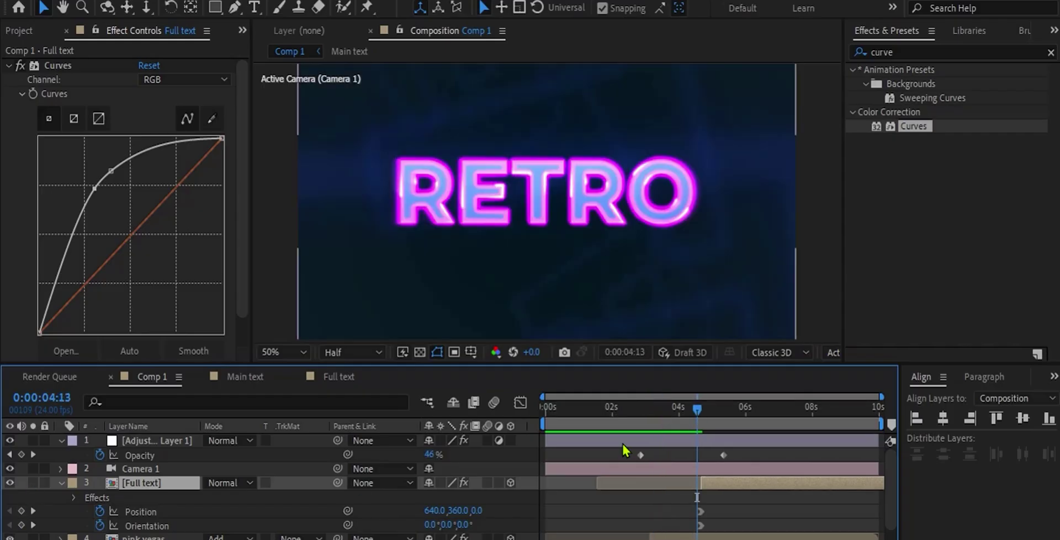
pyautogui.moveTo(697, 409); pyautogui.dragTo(701, 420)
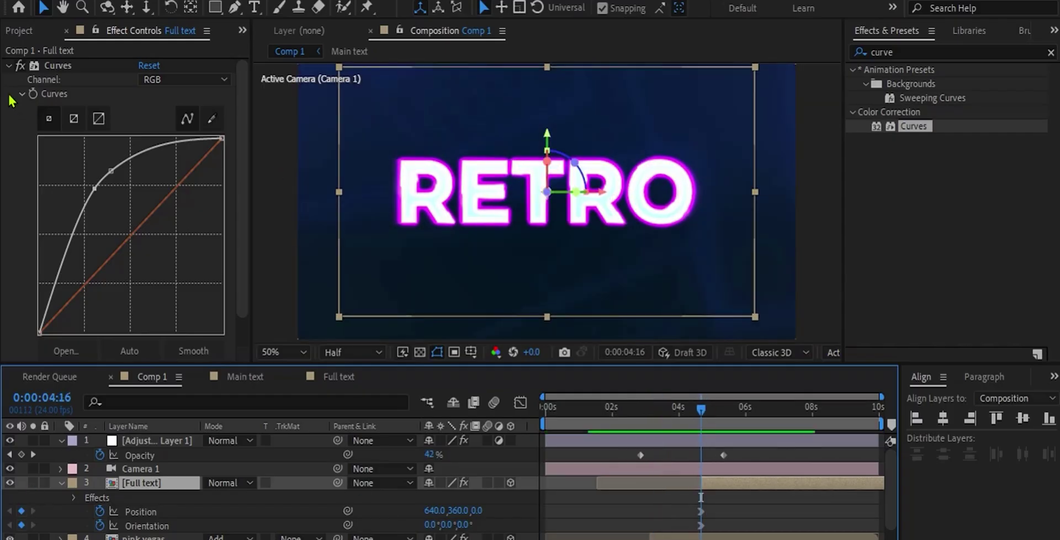
pyautogui.click(8, 65)
pyautogui.click(61, 483)
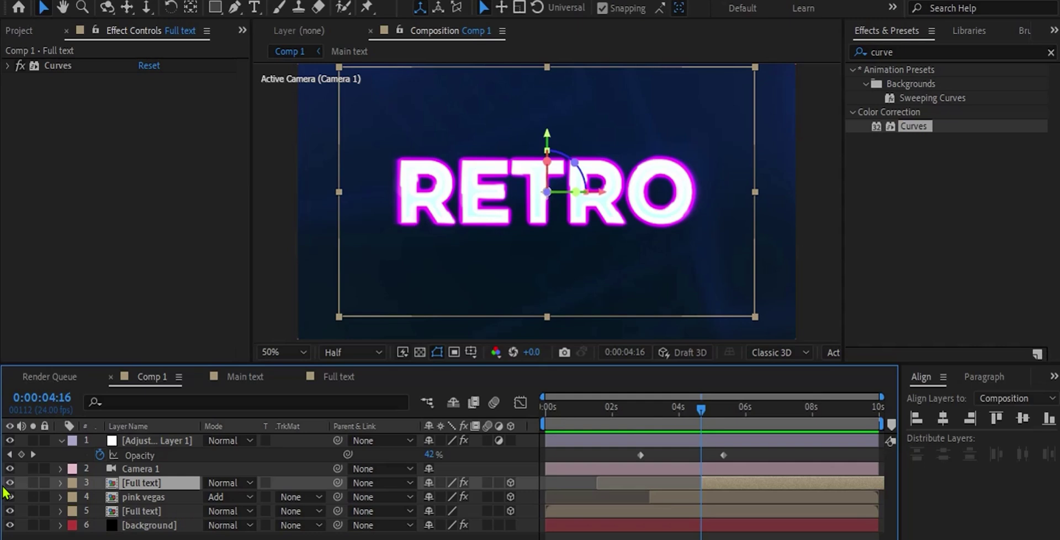
# - With the brightened copy soloed, draw a narrow slanted four-point mask just left of the letter R, and end the solo
pyautogui.click(33, 482)
pyautogui.click(234, 6)
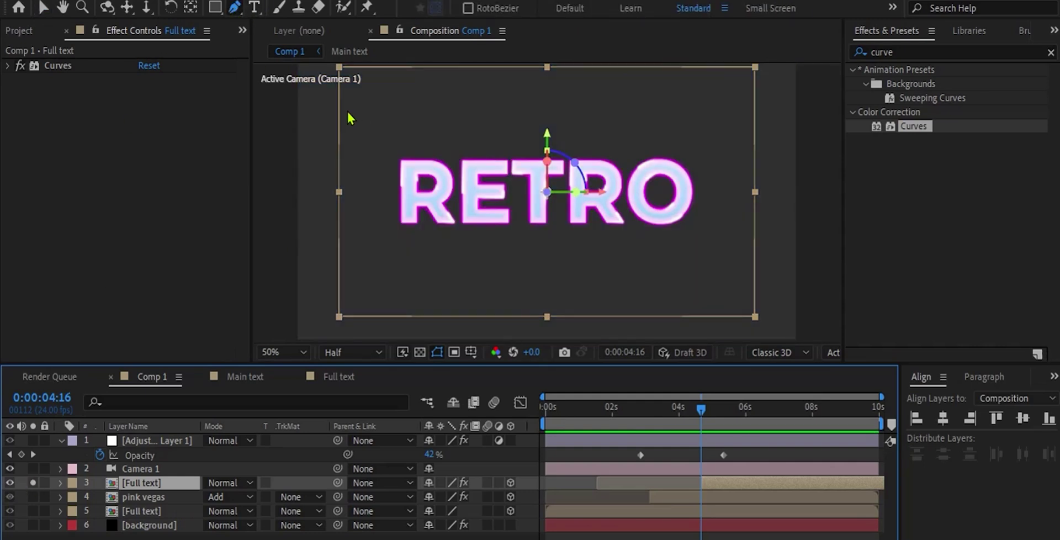
pyautogui.click(389, 120)
pyautogui.click(348, 264)
pyautogui.click(303, 245)
pyautogui.click(340, 111)
pyautogui.click(385, 124)
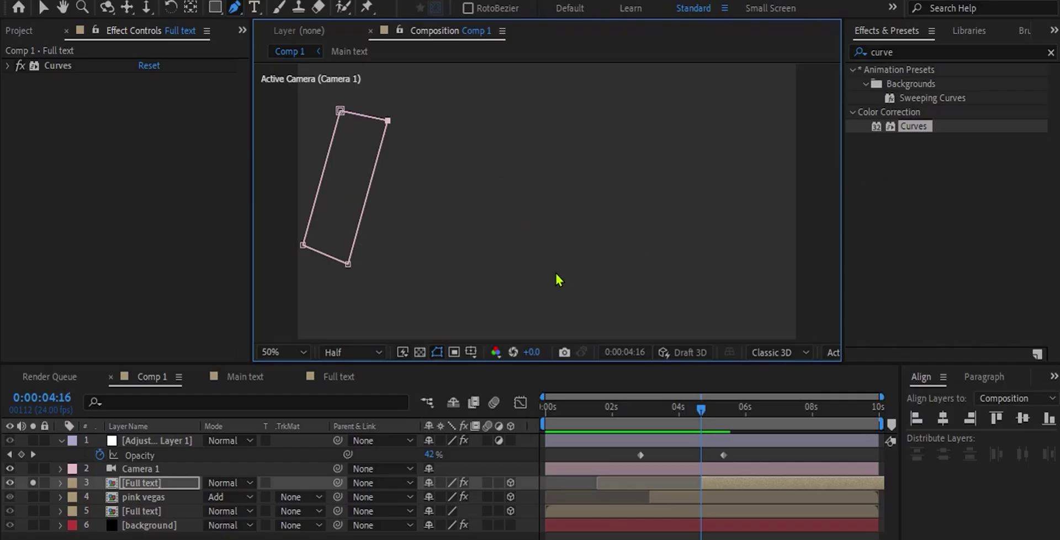
pyautogui.click(31, 483)
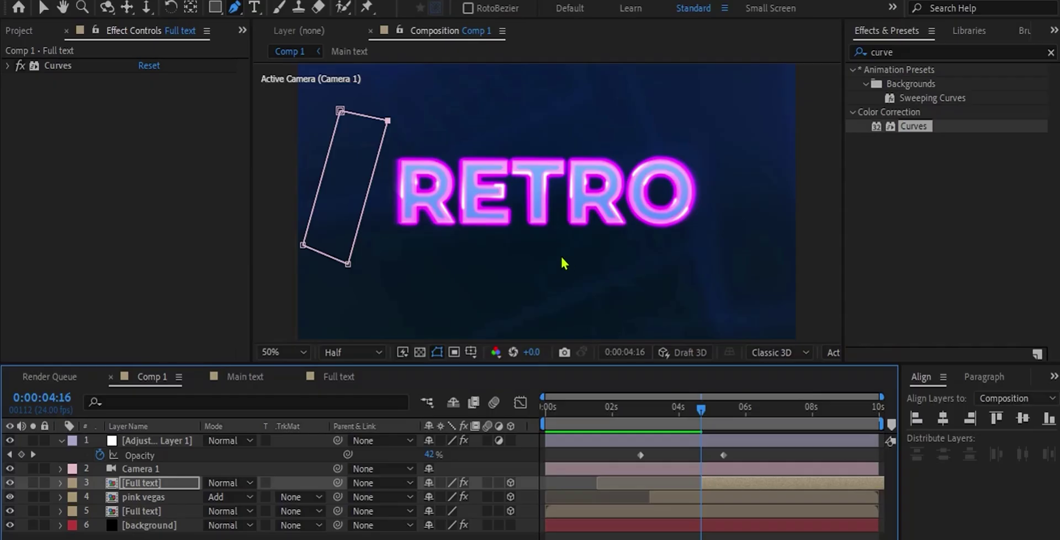
# - Keyframe the Mask Path at 0:00:04:16 and, at 0:00:07:02, move the mask across to the right of the letter O
pyautogui.press('m')
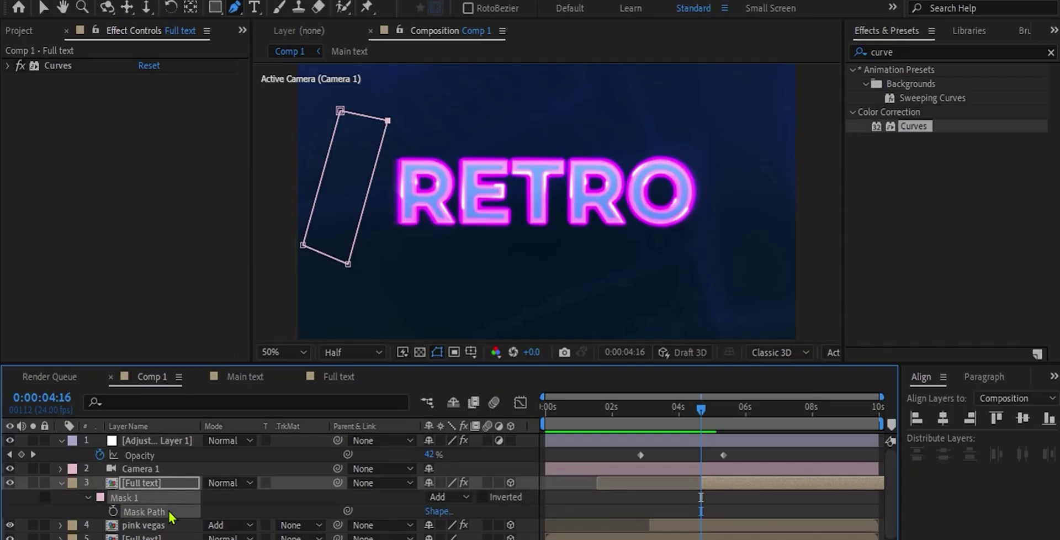
pyautogui.click(113, 511)
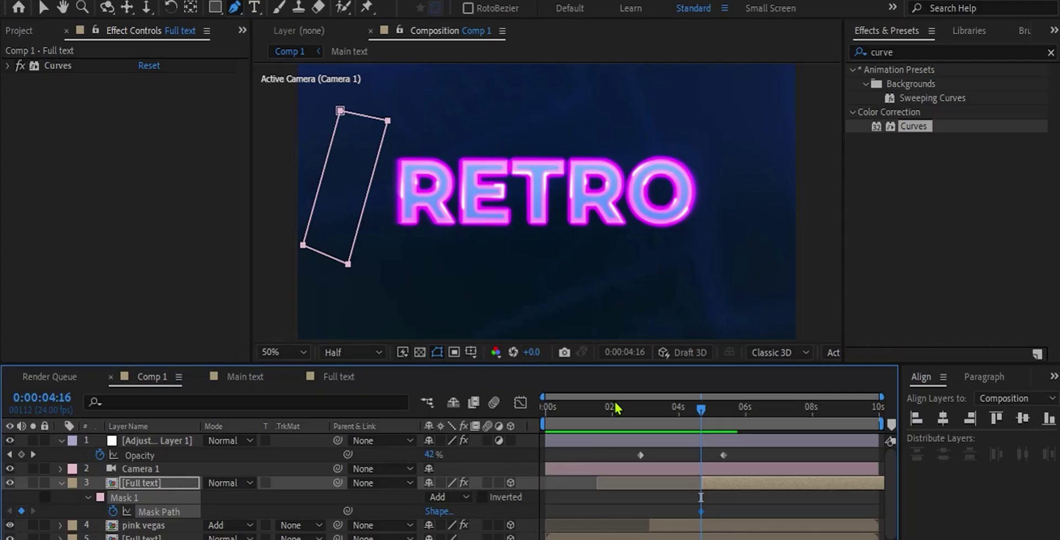
pyautogui.moveTo(780, 411); pyautogui.dragTo(782, 419)
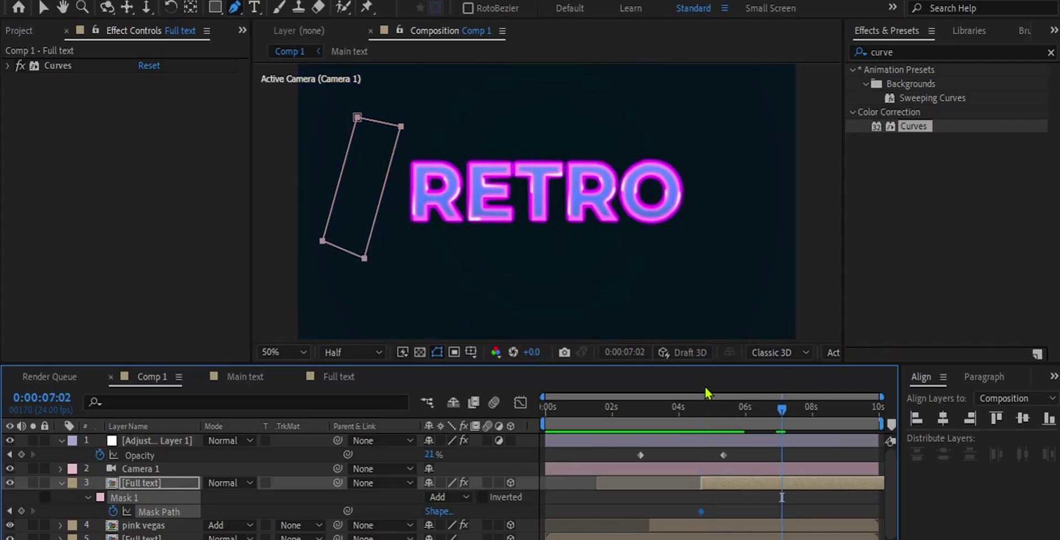
pyautogui.press('v')
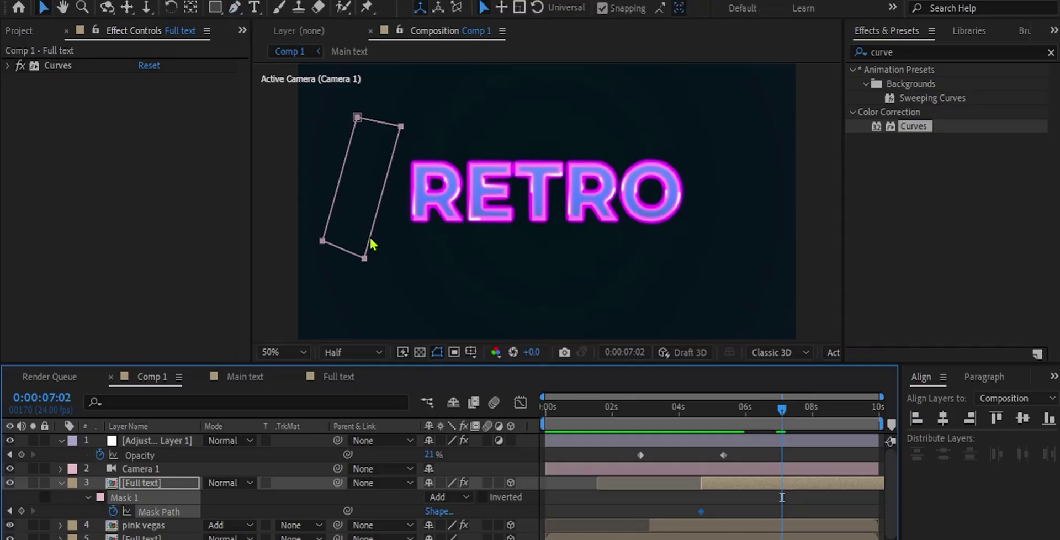
pyautogui.doubleClick(371, 244)
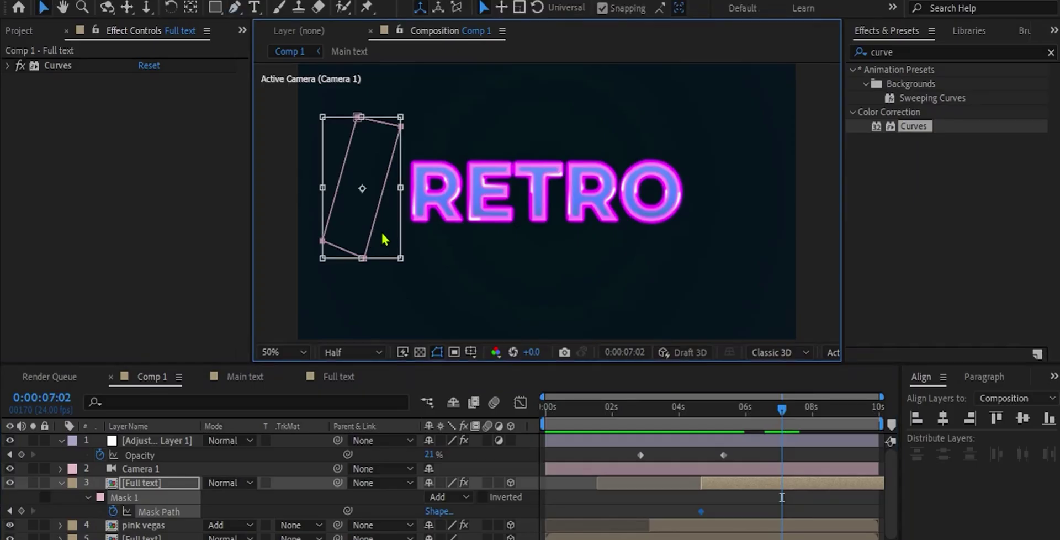
pyautogui.moveTo(375, 221); pyautogui.dragTo(774, 249)
# - Soften the moving highlight with a Mask Feather of 34 pixels on Mask 1 and scrub through the sweep
pyautogui.moveTo(702, 408); pyautogui.dragTo(728, 412)
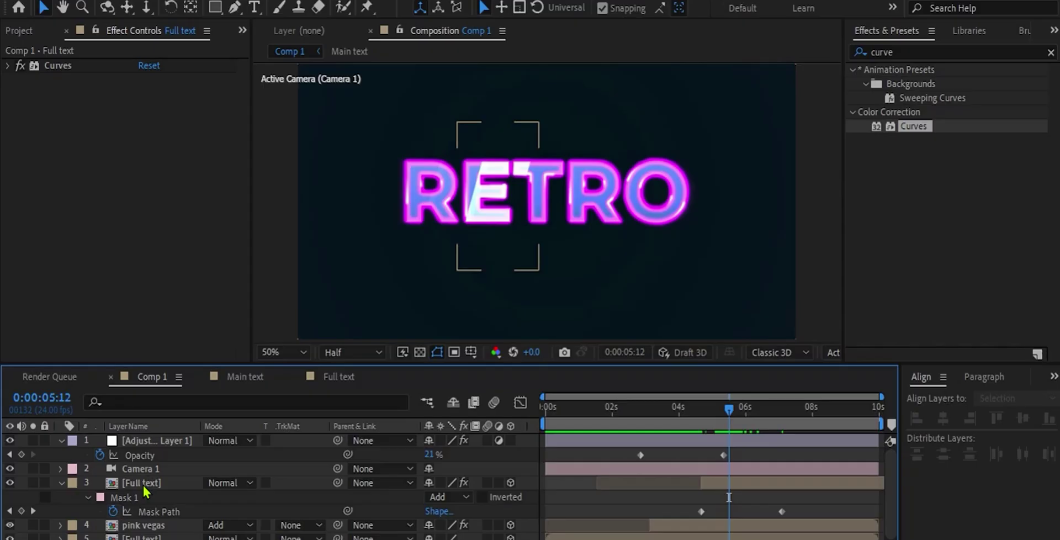
pyautogui.click(144, 484)
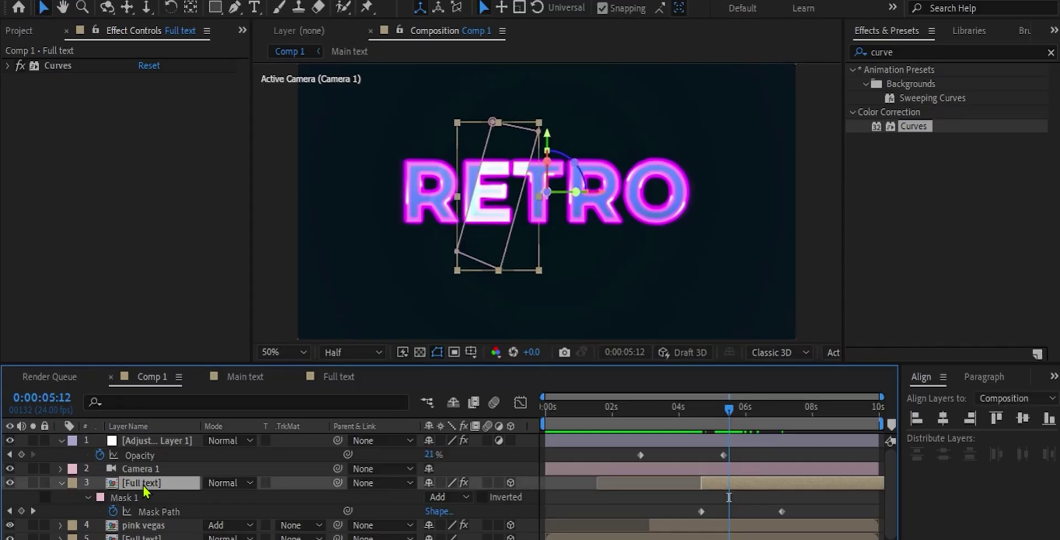
pyautogui.press('f')
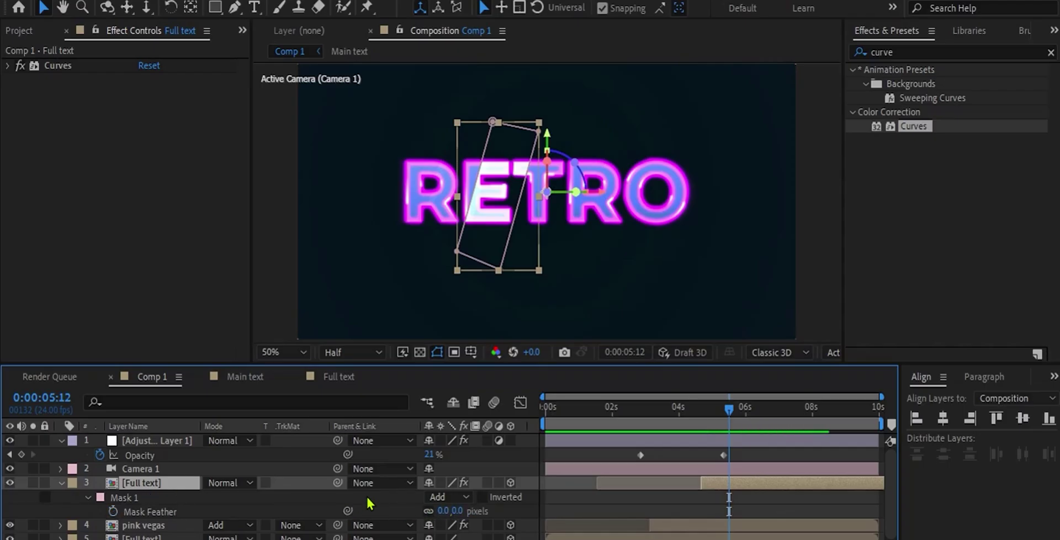
pyautogui.moveTo(443, 510); pyautogui.dragTo(641, 501)
pyautogui.click(640, 501)
pyautogui.moveTo(449, 510); pyautogui.dragTo(482, 527)
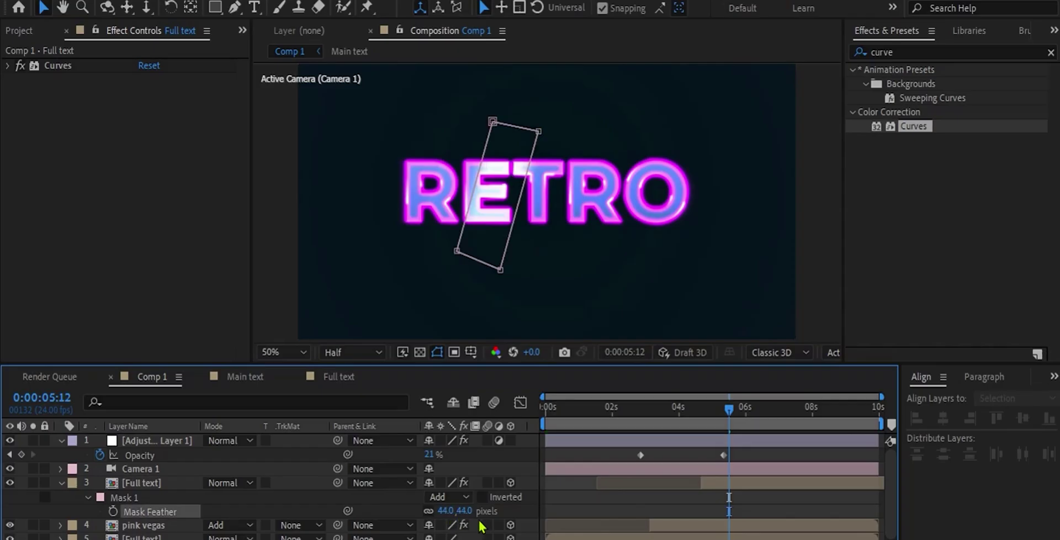
pyautogui.click(705, 518)
pyautogui.click(687, 408)
pyautogui.moveTo(687, 409); pyautogui.dragTo(737, 424)
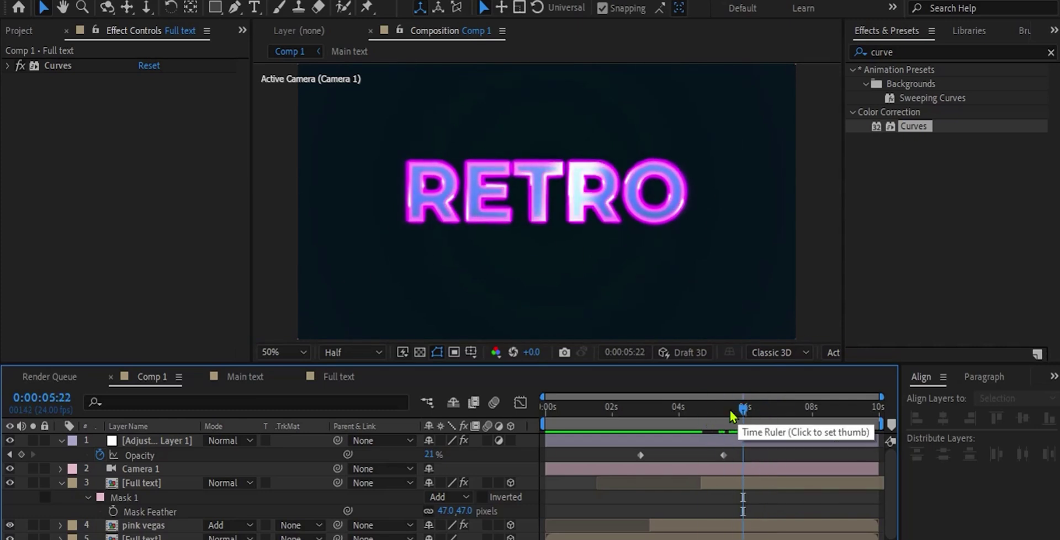
# - Lower the highlight layer's Opacity to 73% and return to the start of the composition
pyautogui.click(763, 480)
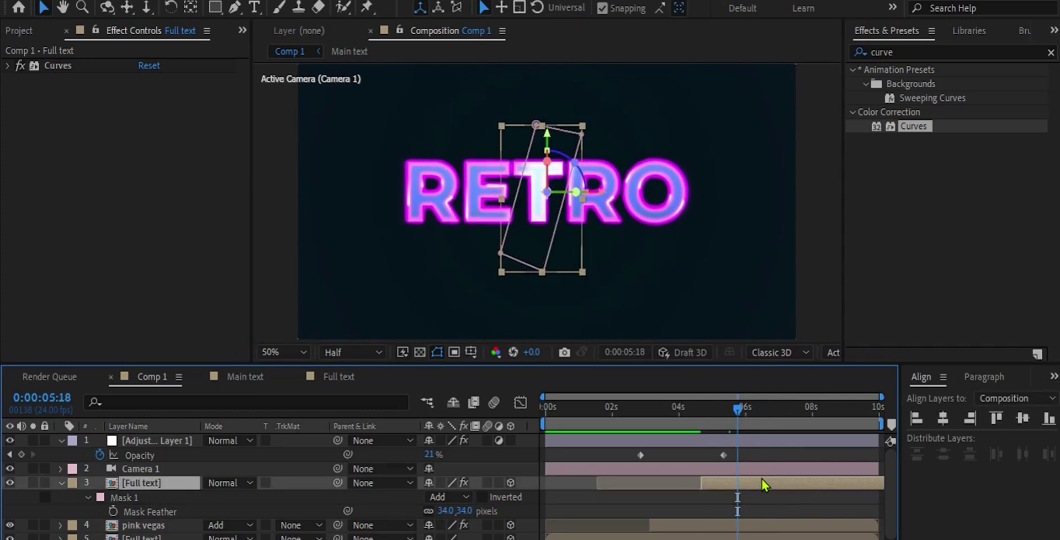
pyautogui.press('t')
pyautogui.press('F2')
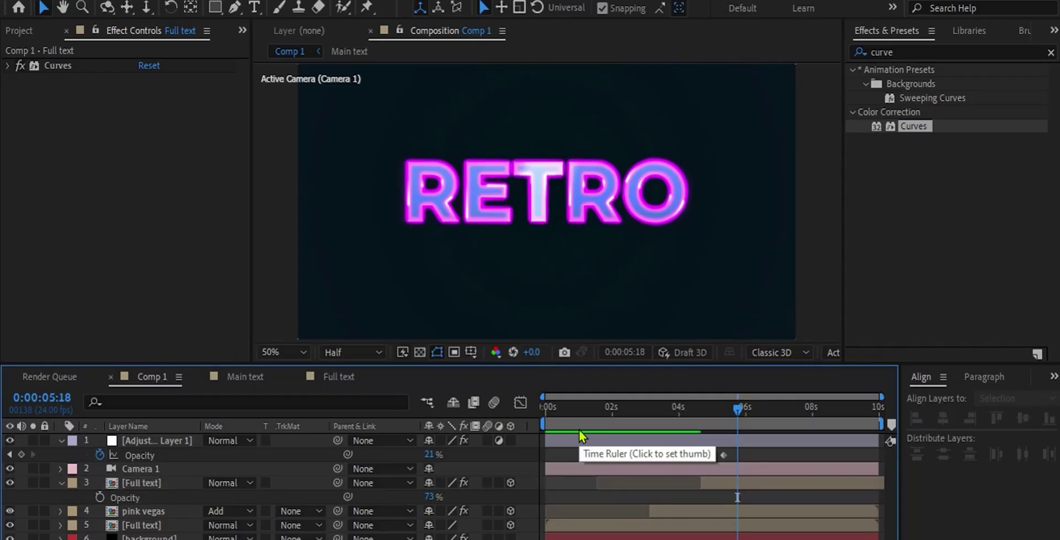
pyautogui.click(748, 455)
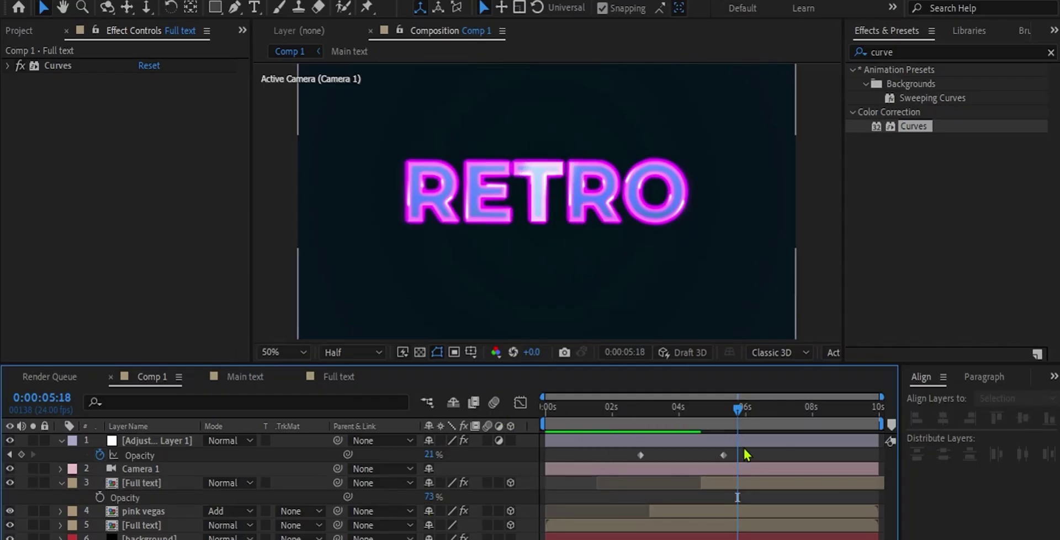
pyautogui.click(543, 407)
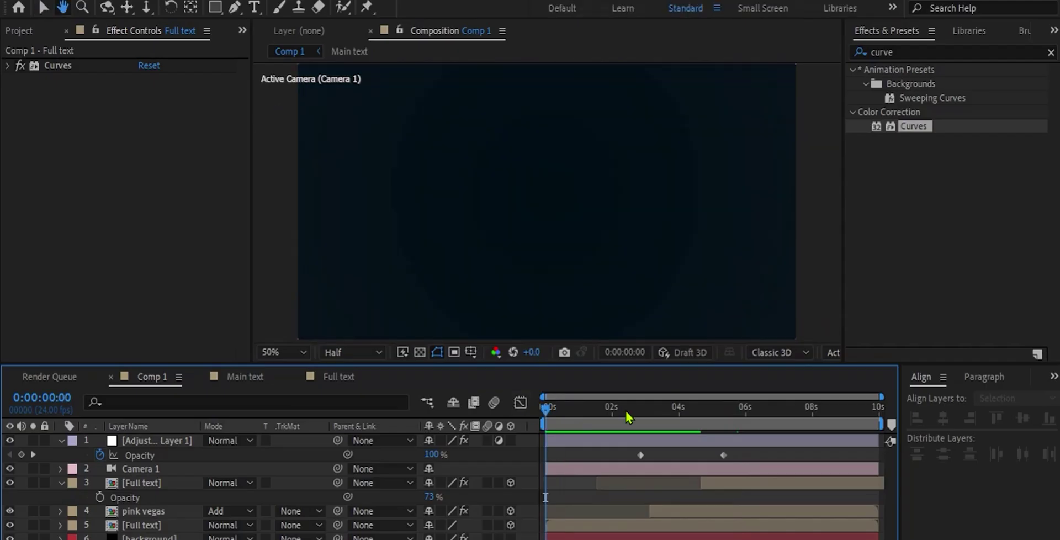
# - Play the animation, add a new adjustment layer above all layers and apply the Fast Box Blur effect to it
pyautogui.press('space')
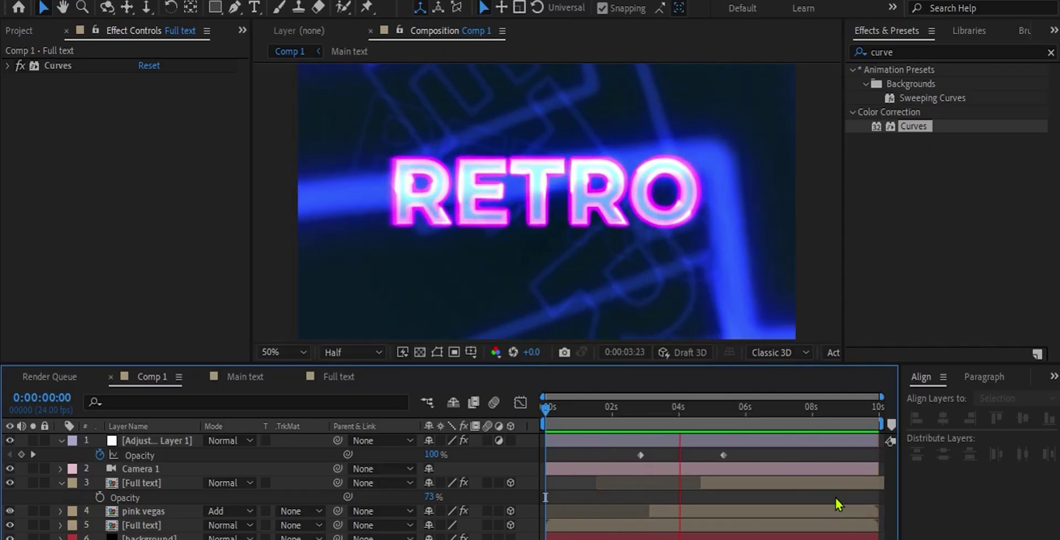
pyautogui.click(129, 0)
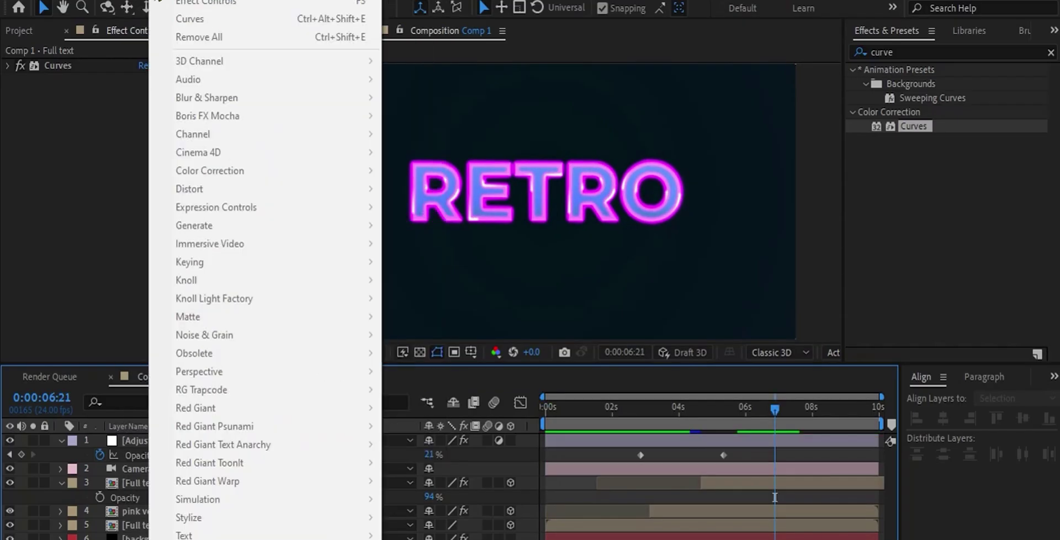
pyautogui.moveTo(155, 8)
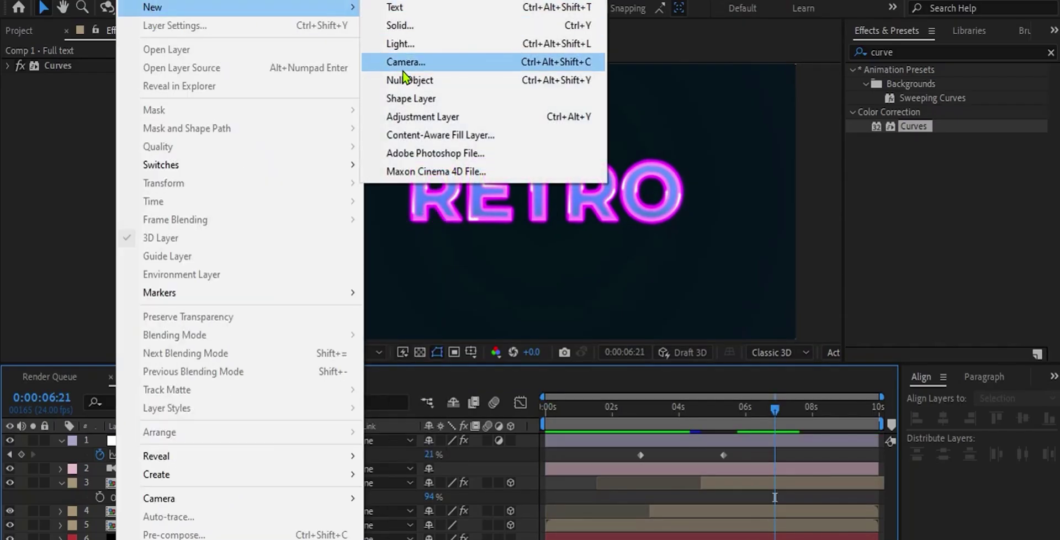
pyautogui.click(404, 118)
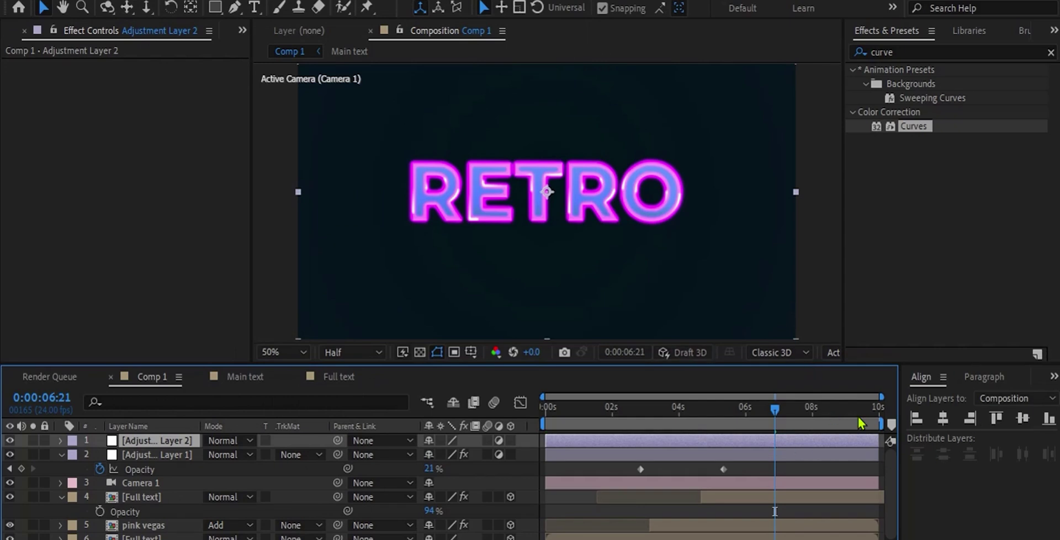
pyautogui.click(996, 54)
pyautogui.press('BackSpace')
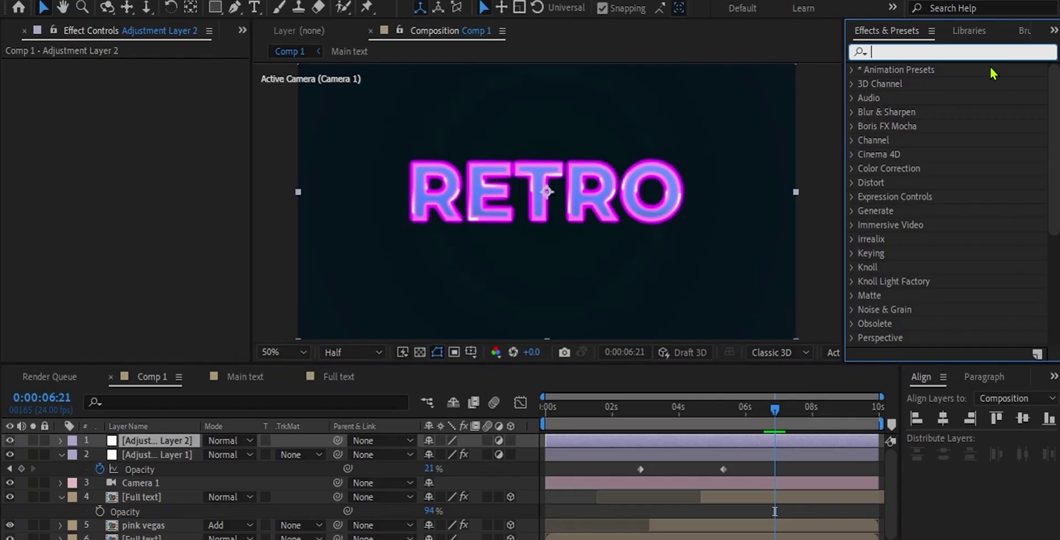
pyautogui.write('fast')
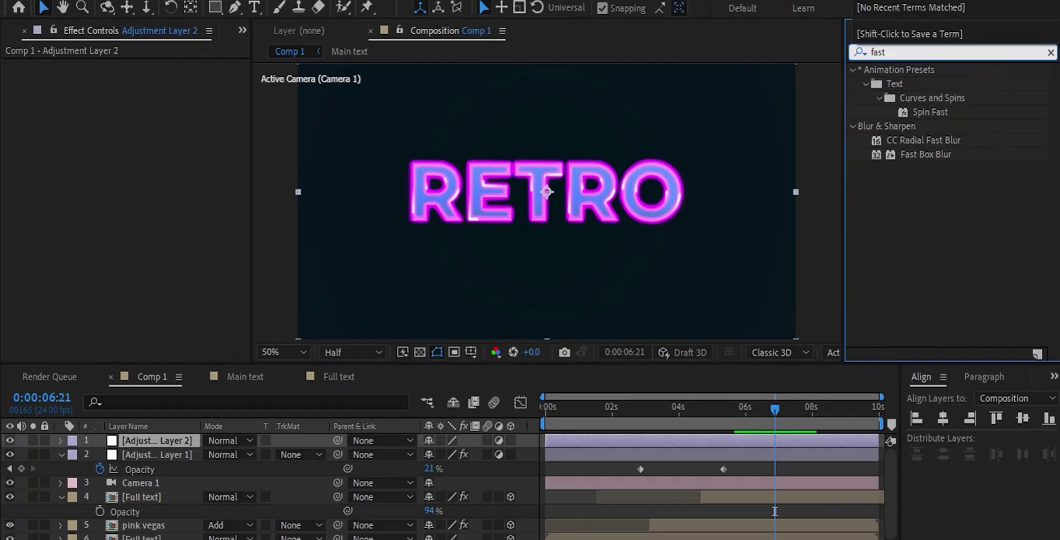
pyautogui.doubleClick(950, 154)
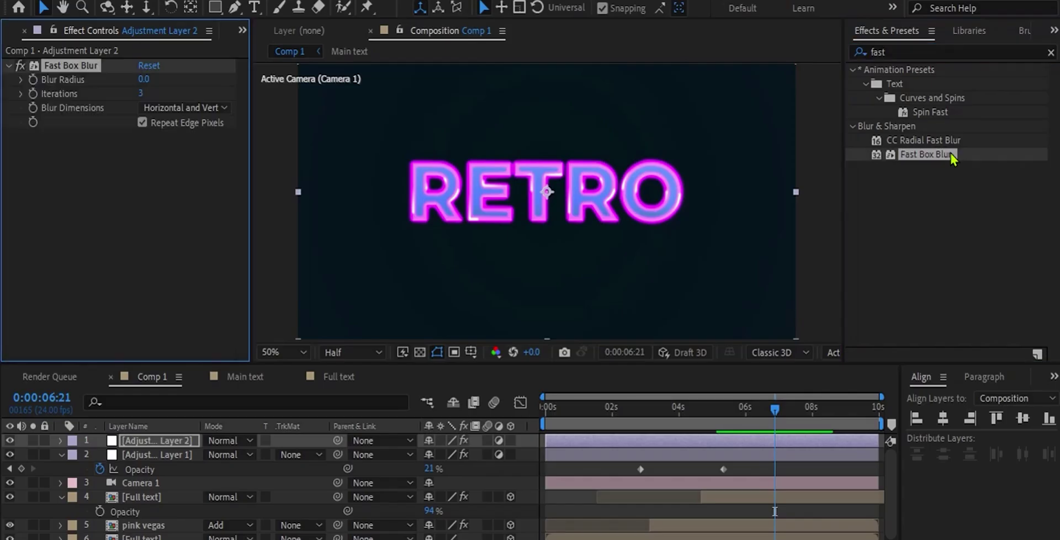
# - Set the Fast Box Blur's Blur Radius to 17 and the new adjustment layer's blending mode to Lighter Color
pyautogui.moveTo(142, 87); pyautogui.dragTo(158, 88)
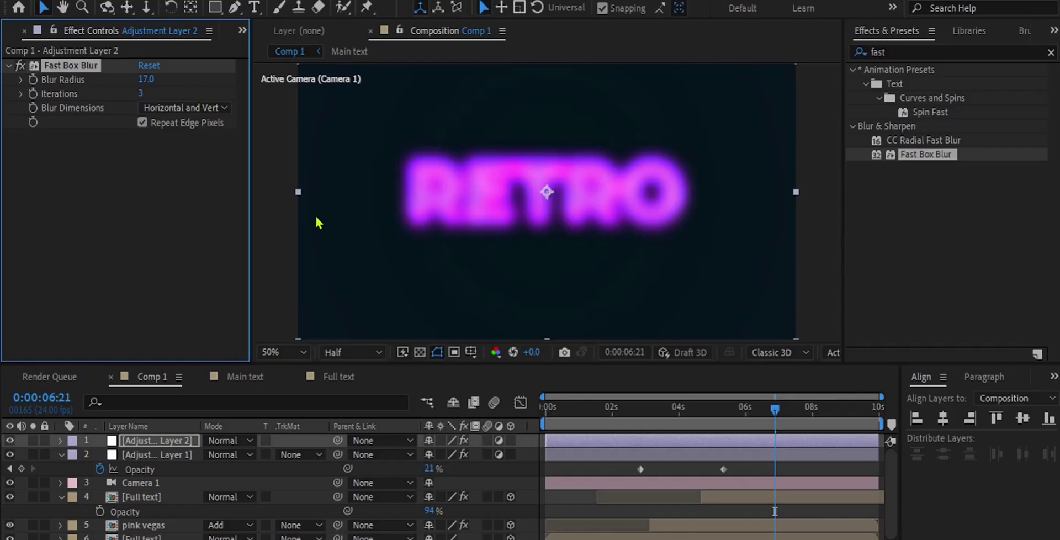
pyautogui.click(231, 444)
pyautogui.click(280, 303)
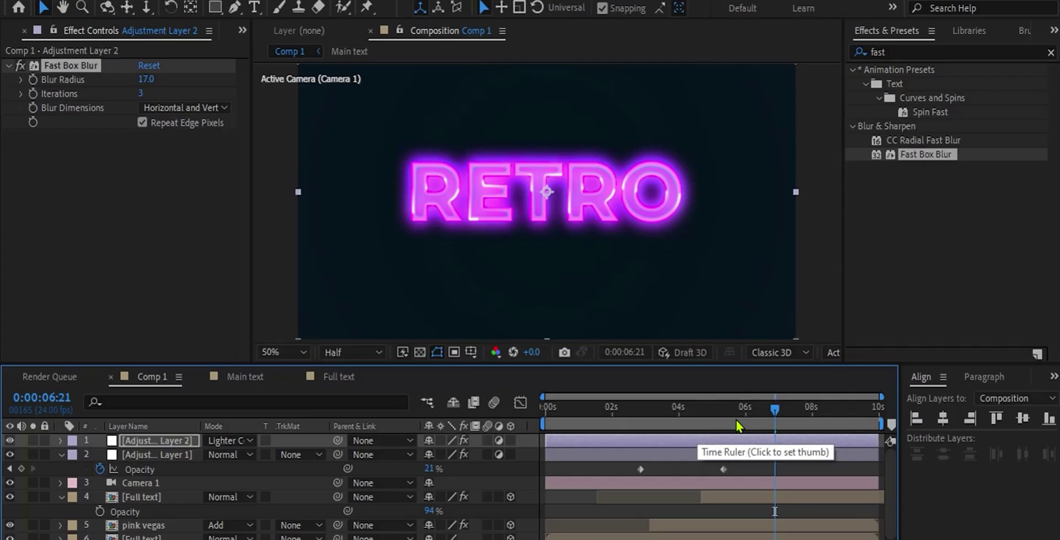
# - Check the light sweep around 0:00:06:01 and lower the blurred adjustment layer's Opacity to 35%
pyautogui.moveTo(773, 424); pyautogui.dragTo(746, 417)
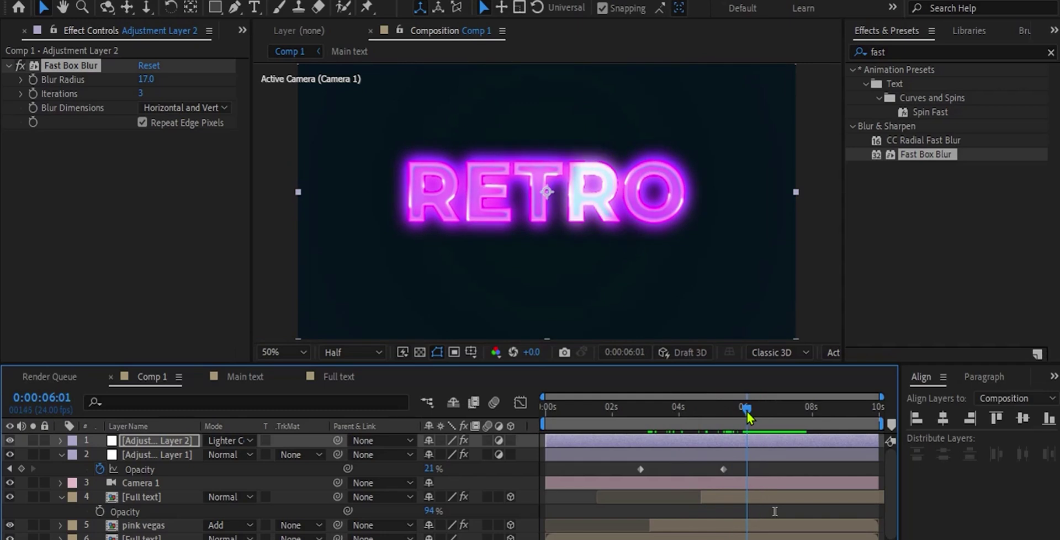
pyautogui.press('t')
pyautogui.moveTo(404, 459); pyautogui.dragTo(380, 459)
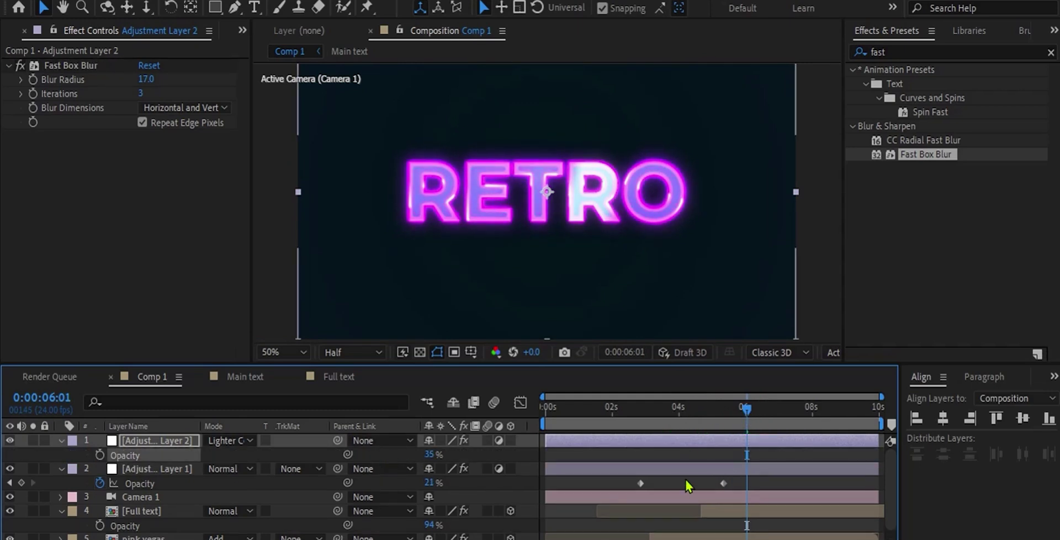
# - Set the masked Full text highlight layer's Opacity to 73% and scrub back to the start of the composition
pyautogui.click(736, 508)
pyautogui.press('m')
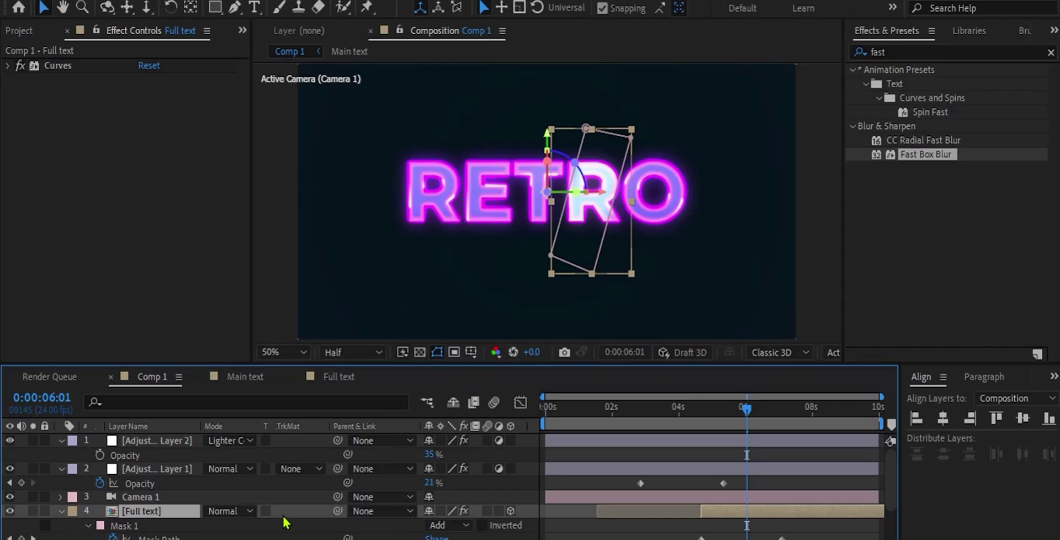
pyautogui.press('t')
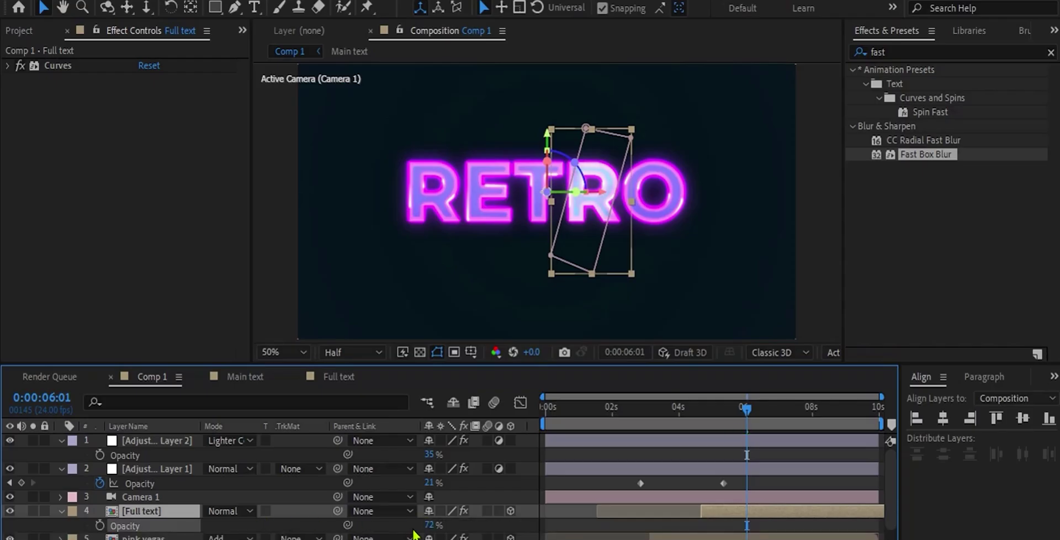
pyautogui.moveTo(414, 531); pyautogui.dragTo(415, 531)
pyautogui.moveTo(630, 408); pyautogui.dragTo(577, 417)
pyautogui.moveTo(576, 417); pyautogui.dragTo(545, 418)
# - Add another adjustment layer at the top of the stack and apply the Stylize Glow effect to it
pyautogui.click(132, 1)
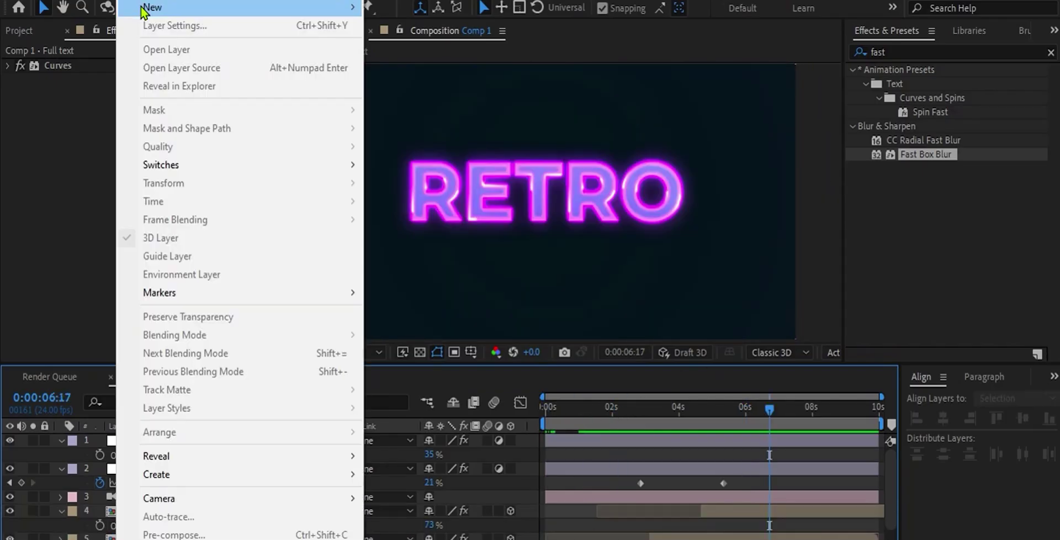
pyautogui.moveTo(303, 8)
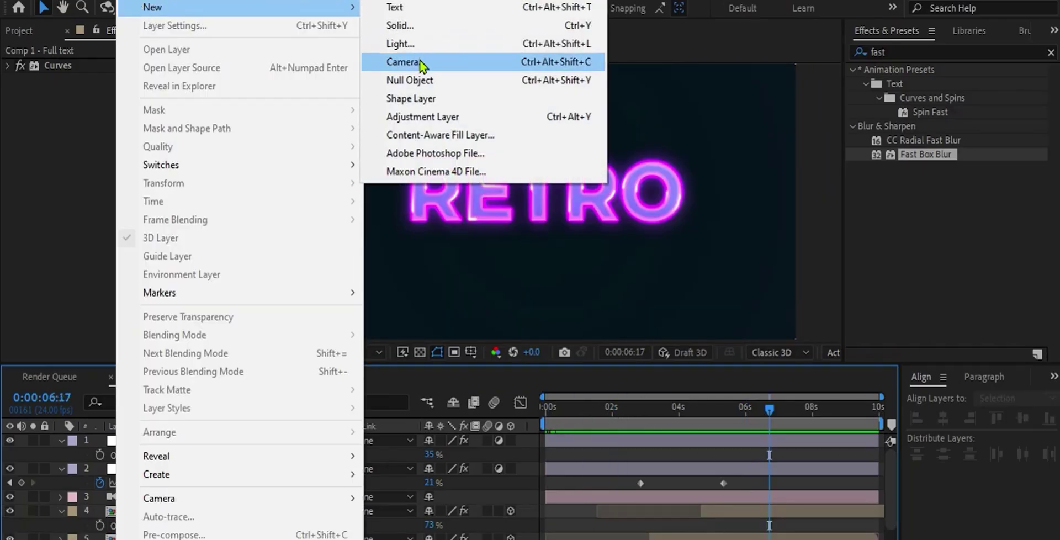
pyautogui.click(409, 116)
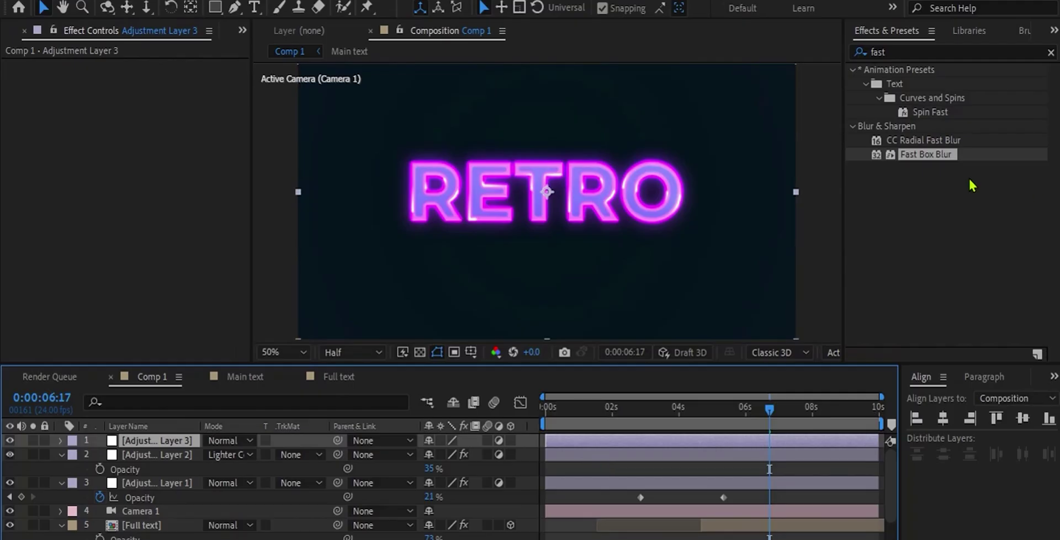
pyautogui.click(1050, 53)
pyautogui.write('glow')
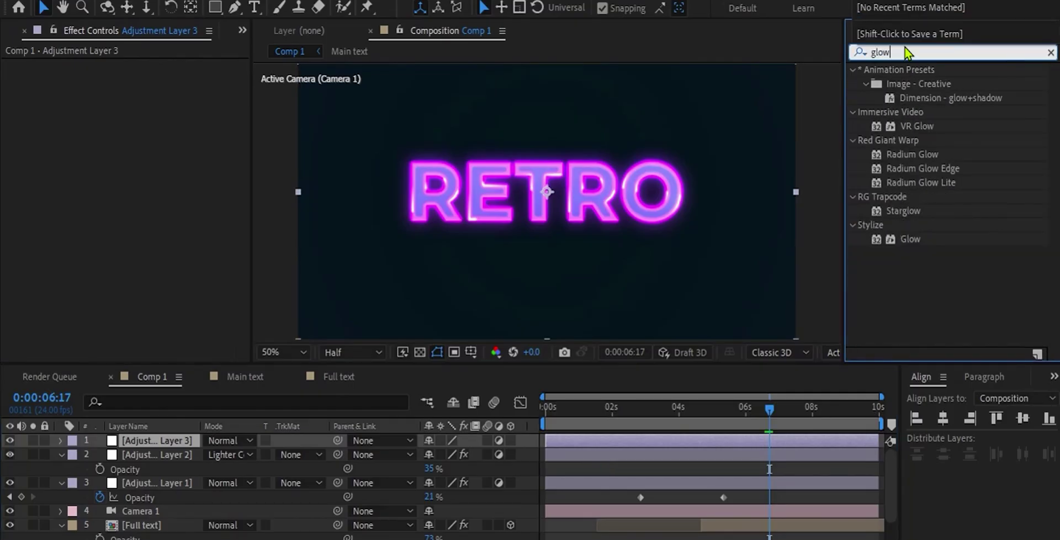
pyautogui.doubleClick(922, 237)
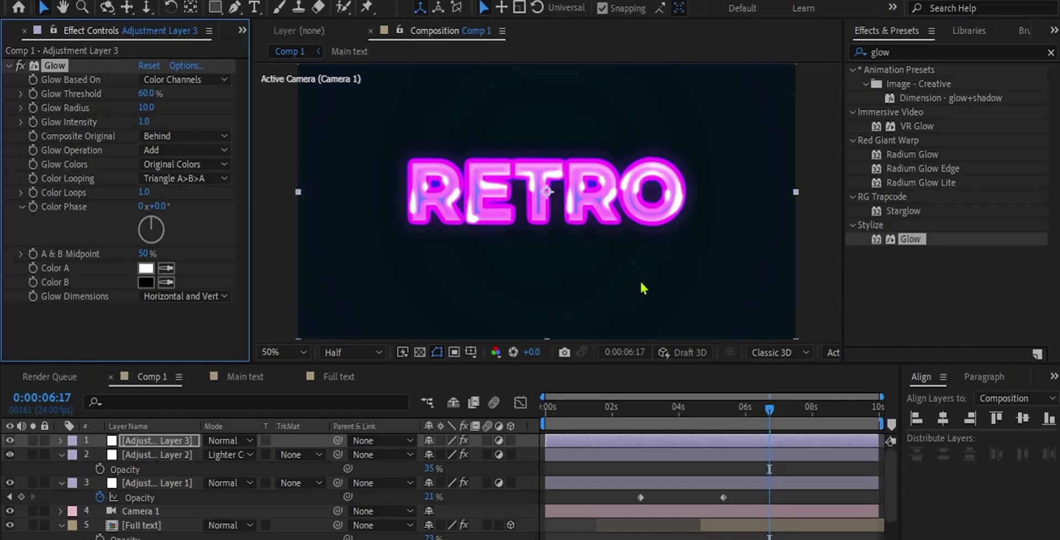
# - While viewing 0:00:03:07, set Glow Threshold to 75.3%, Glow Radius to 41 and Glow Intensity to 0.3
pyautogui.moveTo(696, 408); pyautogui.dragTo(655, 409)
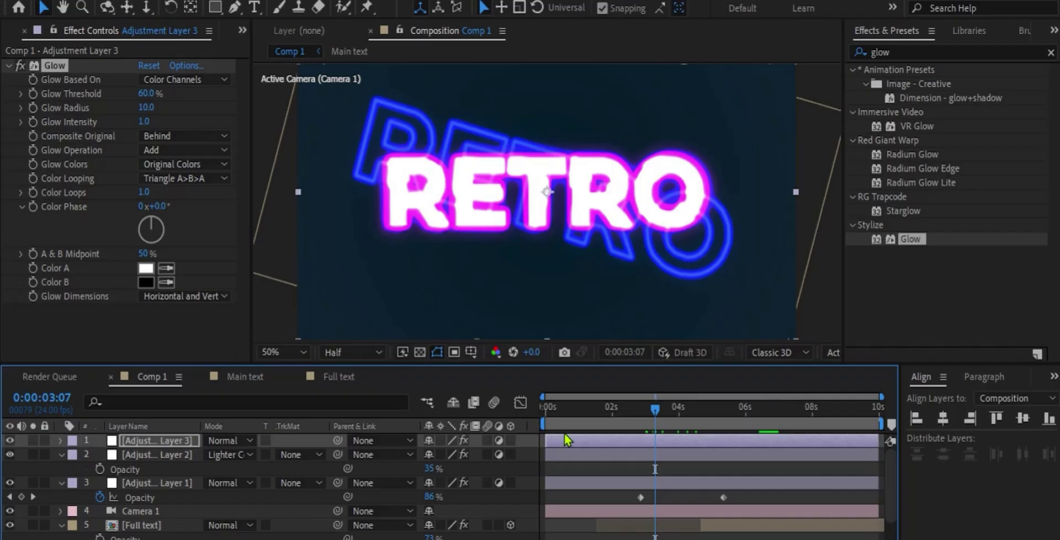
pyautogui.moveTo(163, 93); pyautogui.dragTo(184, 110)
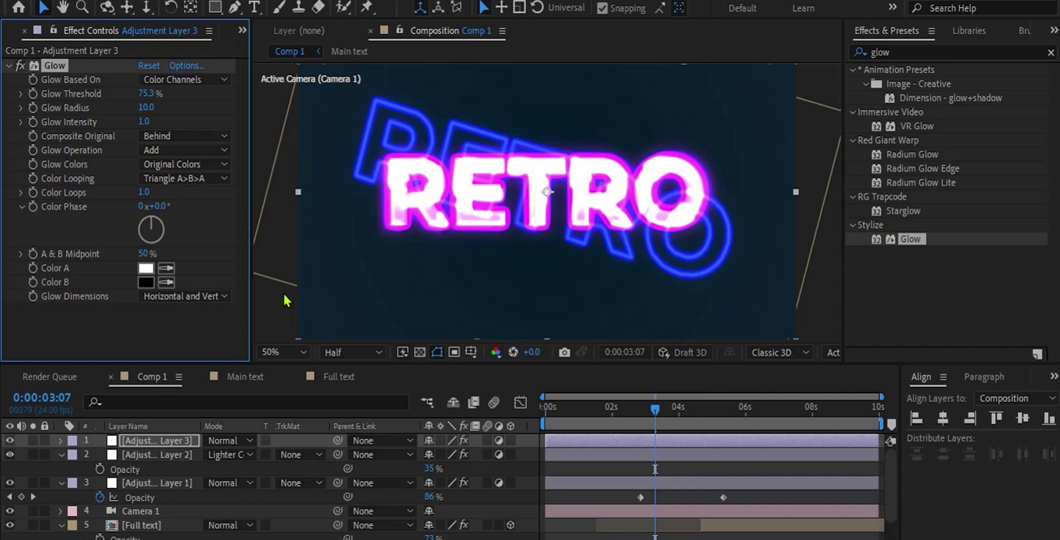
pyautogui.moveTo(165, 120); pyautogui.dragTo(97, 127)
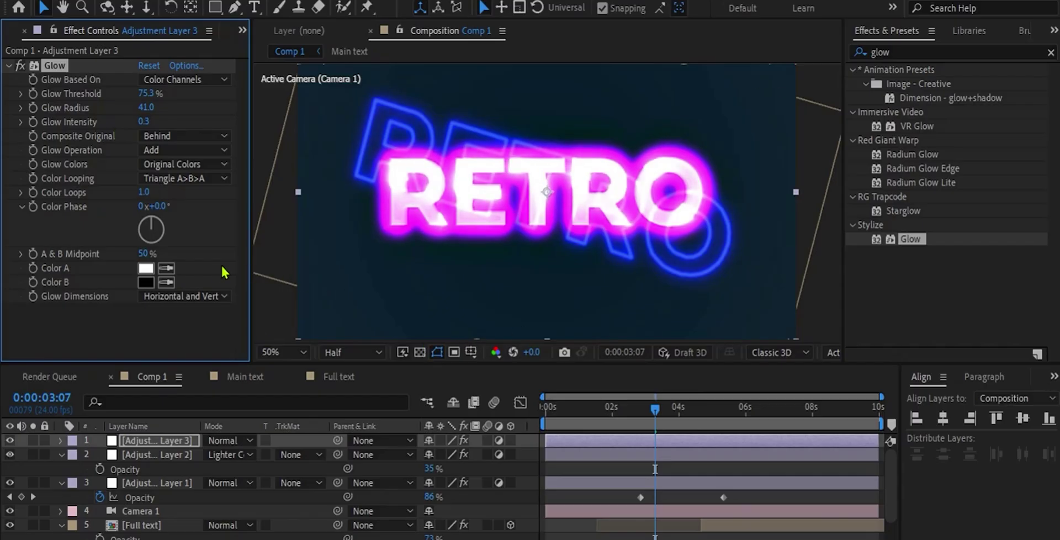
# - Lower the glow adjustment layer's Opacity to 21% and play the composition from its start
pyautogui.click(588, 439)
pyautogui.press('t')
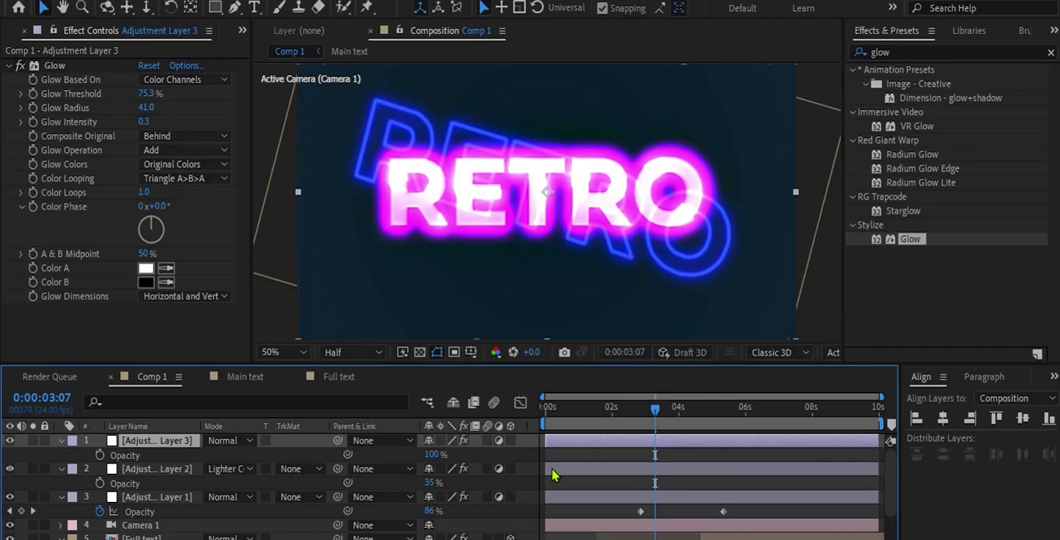
pyautogui.moveTo(430, 454); pyautogui.dragTo(380, 458)
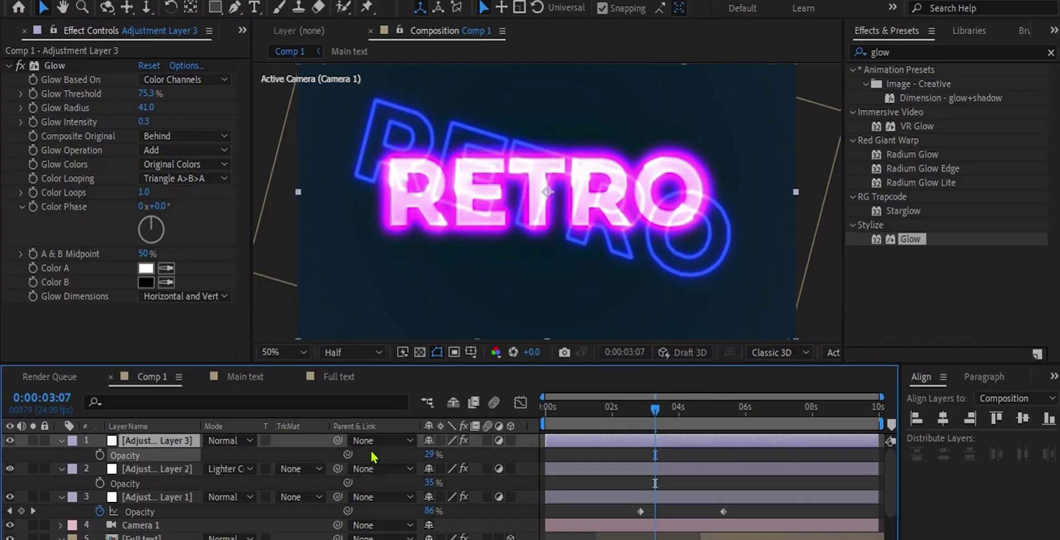
pyautogui.moveTo(596, 405); pyautogui.dragTo(546, 415)
pyautogui.press('space')
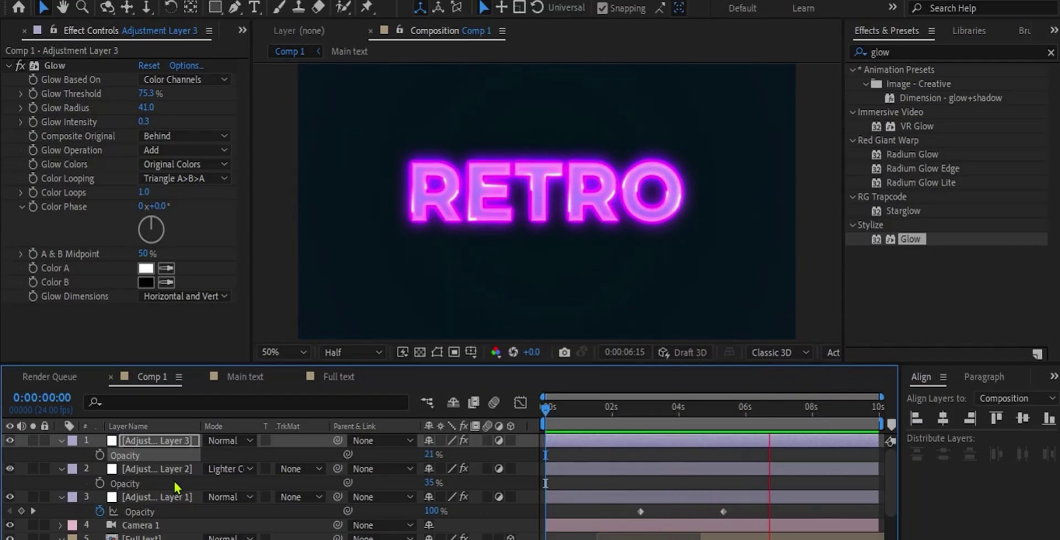
# - Collapse the expanded properties of the three adjustment layers and the masked Full text layer
pyautogui.click(62, 440)
pyautogui.click(61, 454)
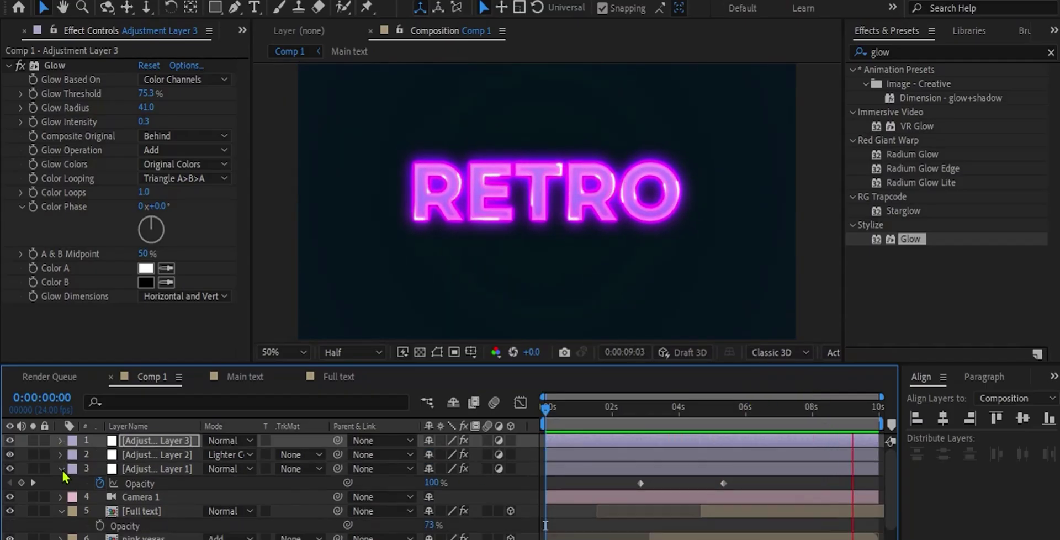
pyautogui.click(61, 468)
pyautogui.click(61, 496)
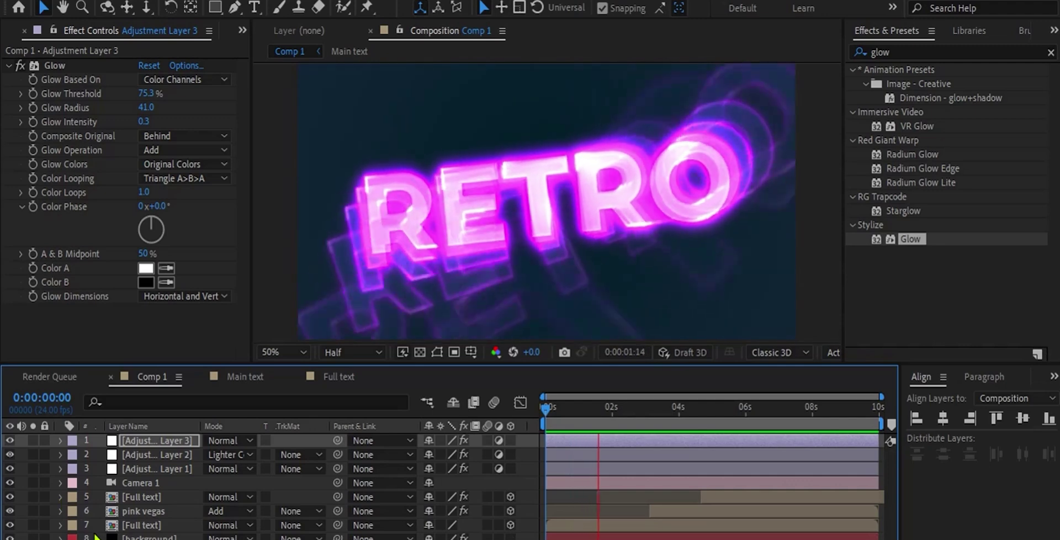